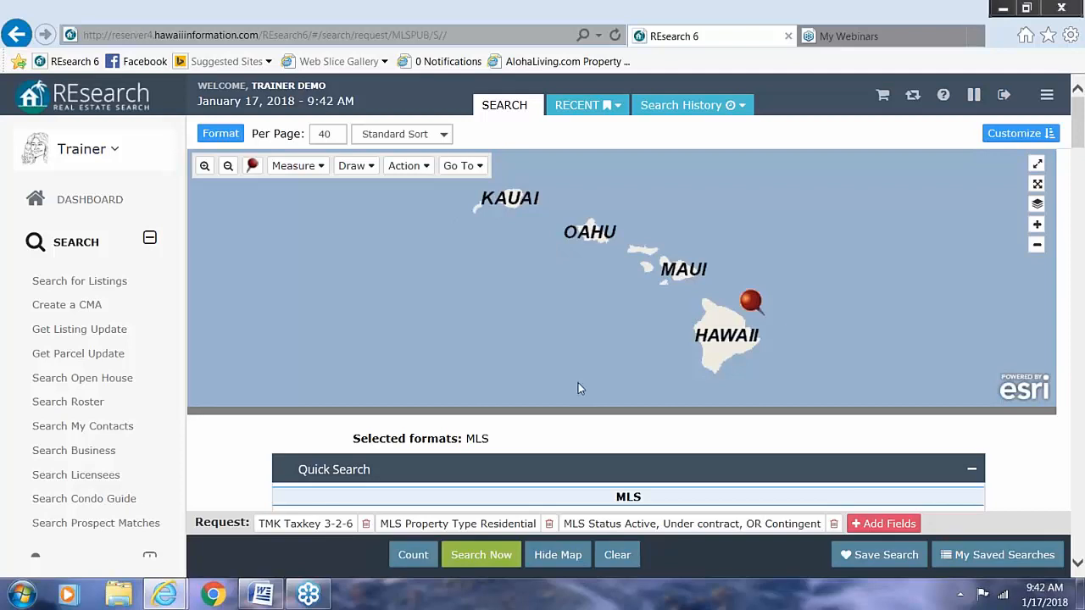
# Hide the map on the listing search form.
pyautogui.click(558, 555)
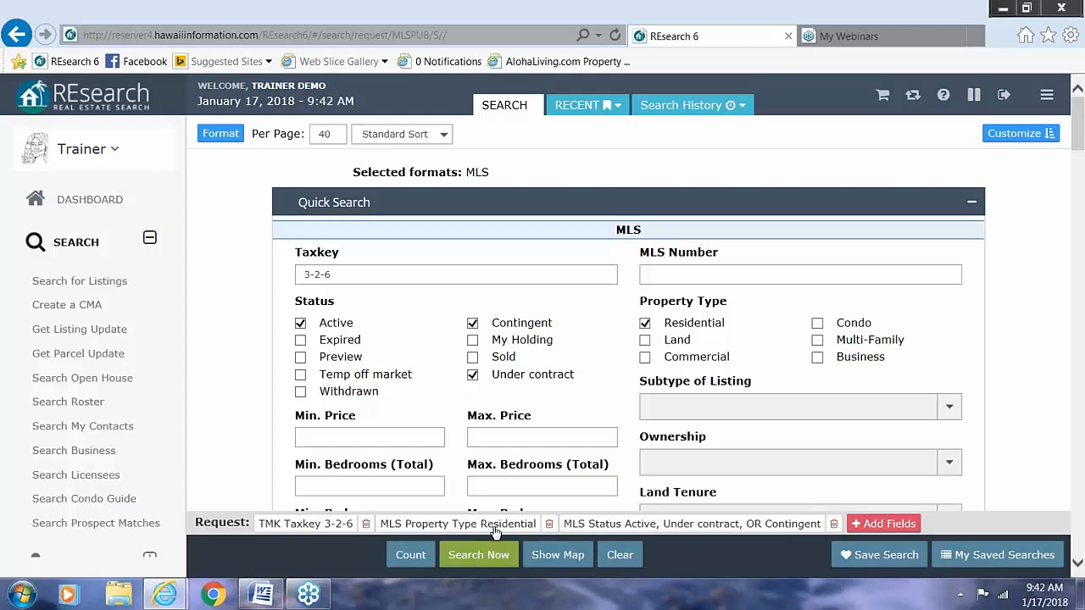
# From the dashboard, view the parcel map of the Kona Islander Inn listing in today's activity, closing the map when done.
pyautogui.click(89, 203)
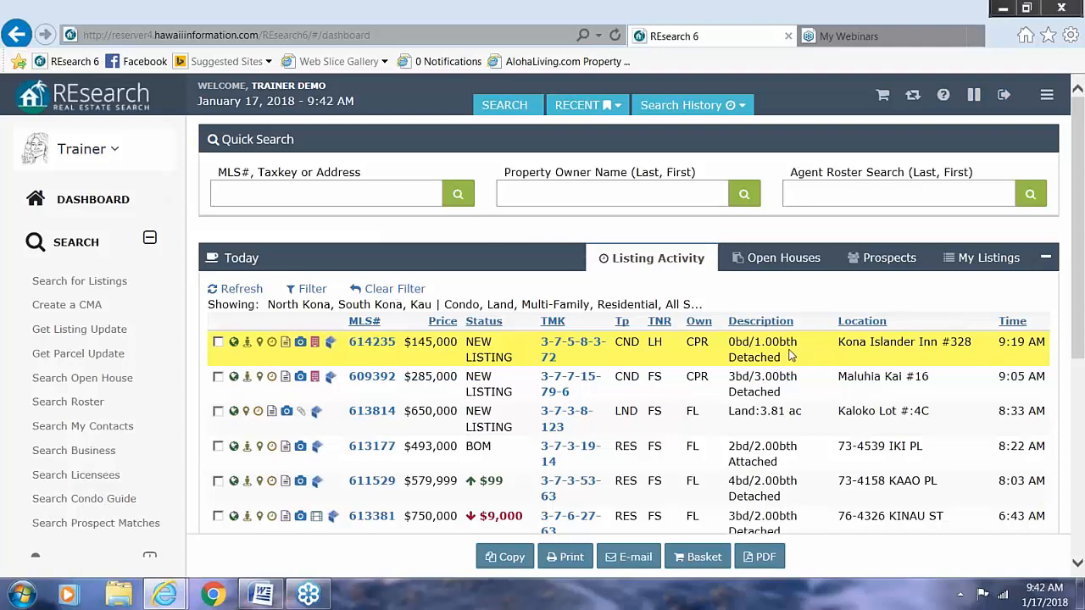
pyautogui.click(233, 343)
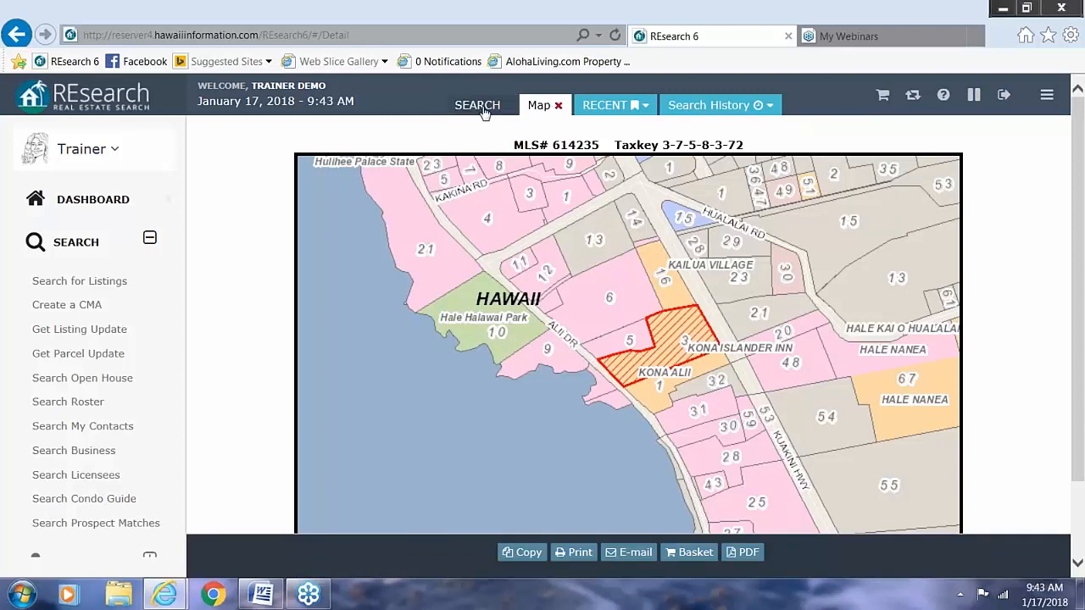
pyautogui.click(559, 106)
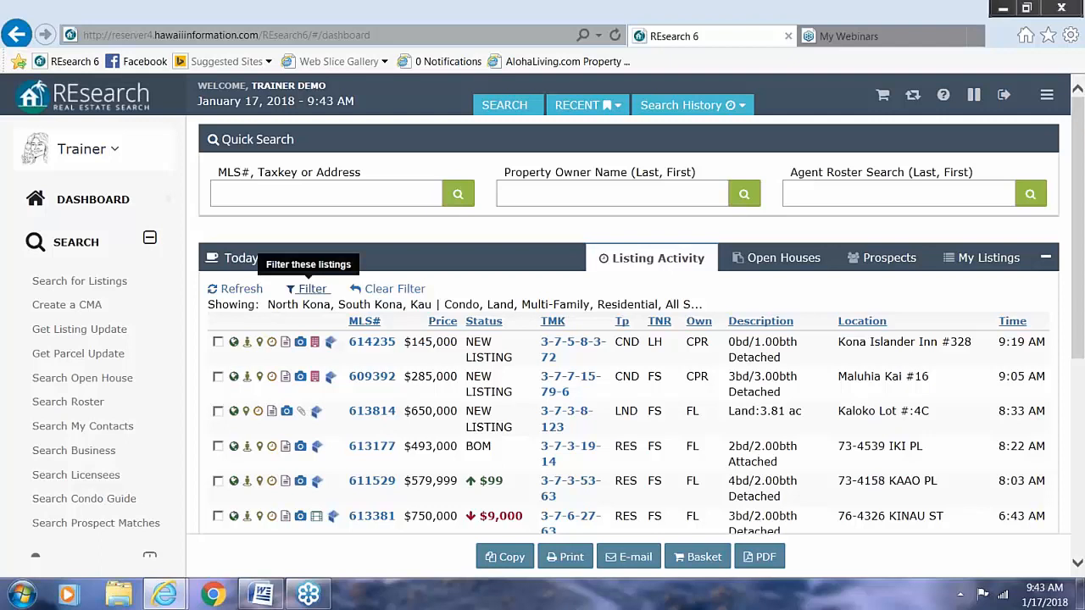
# Filter today's listing activity to All Type in the South Hilo (3-2) region and save the filter.
pyautogui.click(310, 289)
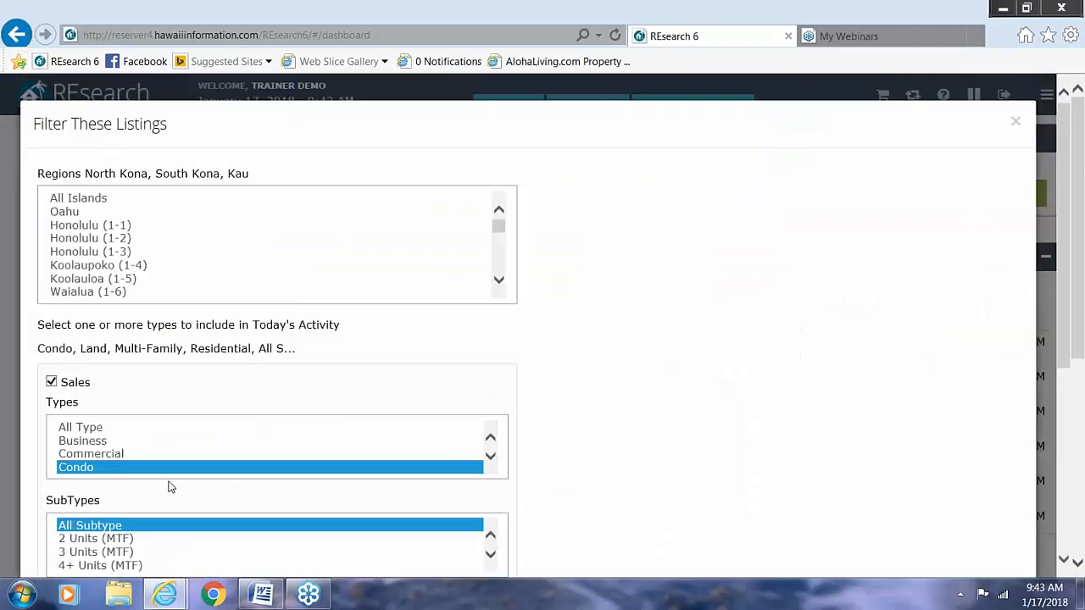
pyautogui.click(97, 428)
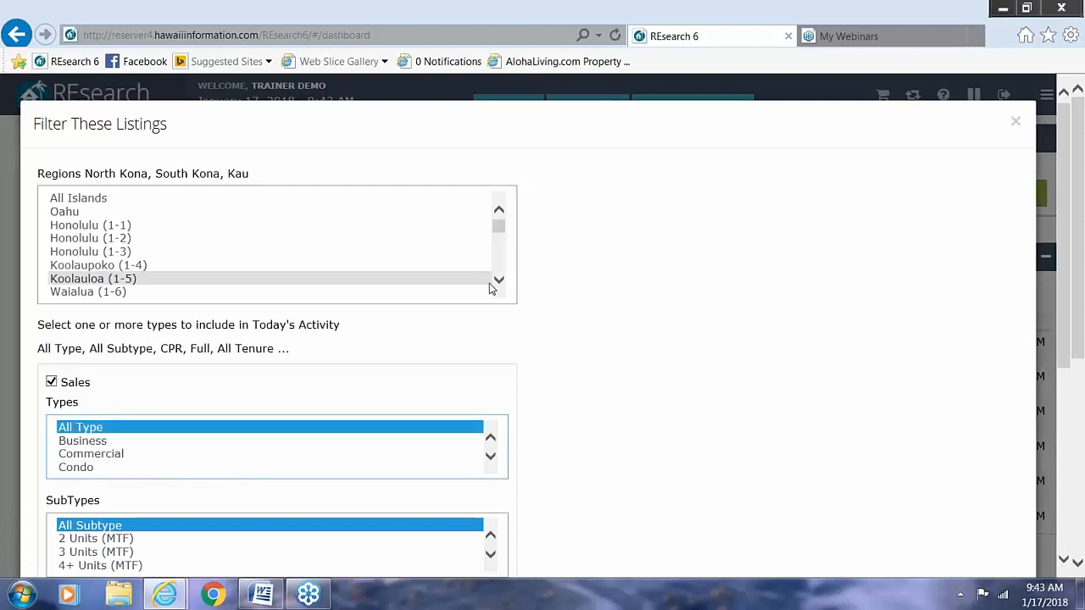
pyautogui.click(502, 287)
pyautogui.click(502, 286)
pyautogui.click(503, 287)
pyautogui.click(502, 287)
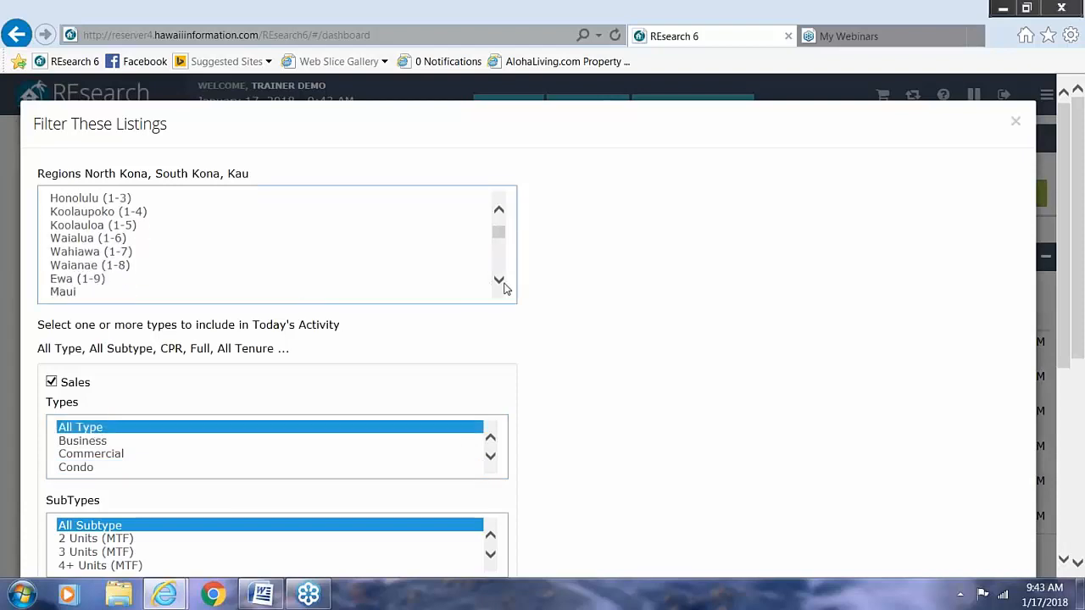
pyautogui.click(502, 286)
pyautogui.click(502, 286)
pyautogui.click(502, 287)
pyautogui.click(502, 287)
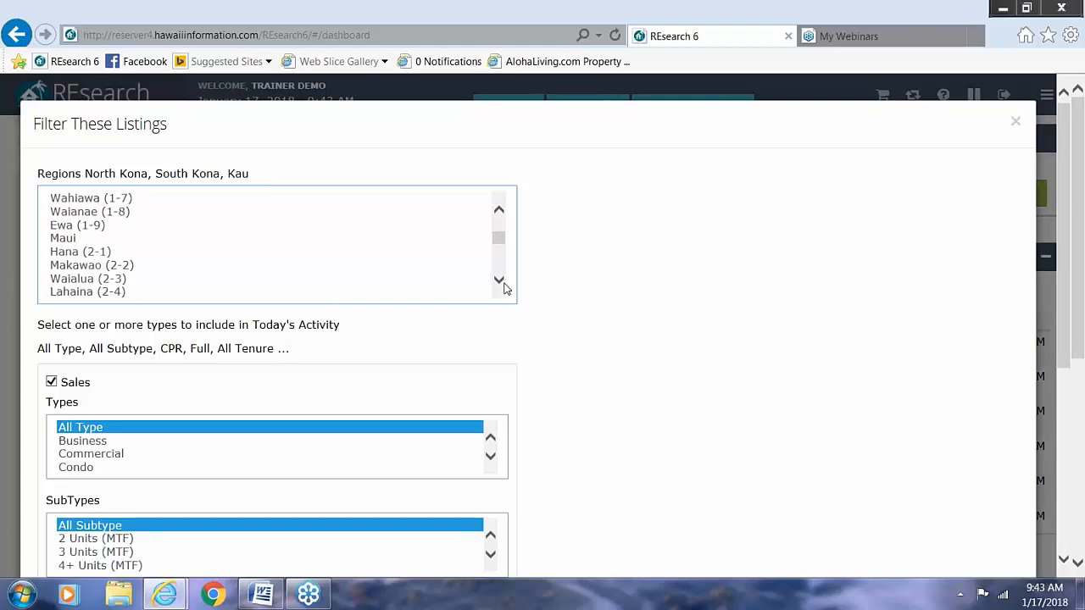
pyautogui.click(502, 286)
pyautogui.click(501, 287)
pyautogui.click(501, 286)
pyautogui.click(502, 286)
pyautogui.click(502, 286)
pyautogui.click(502, 286)
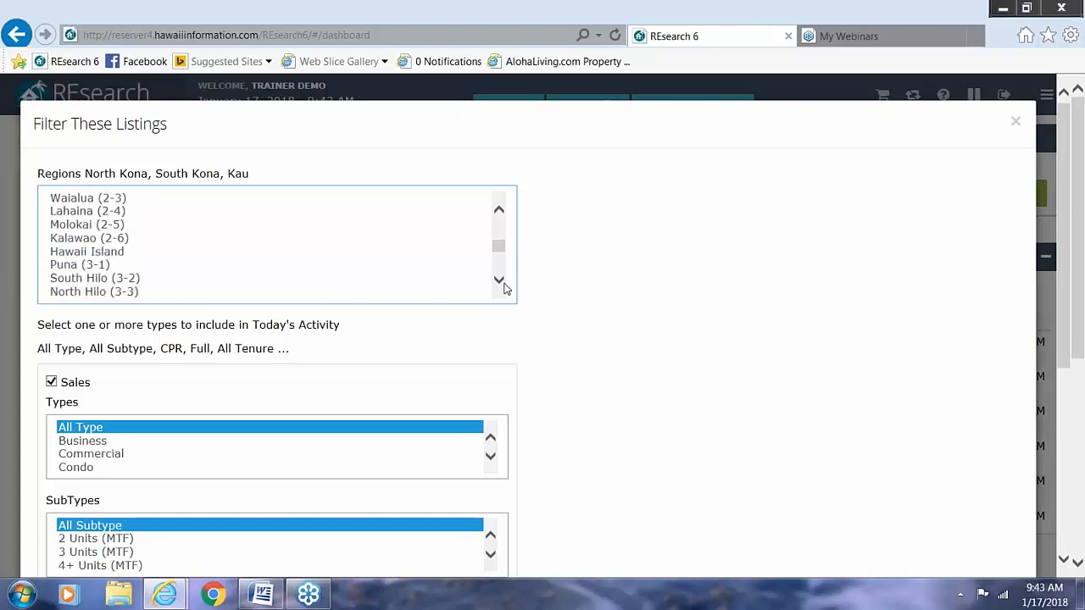
pyautogui.click(502, 286)
pyautogui.click(502, 287)
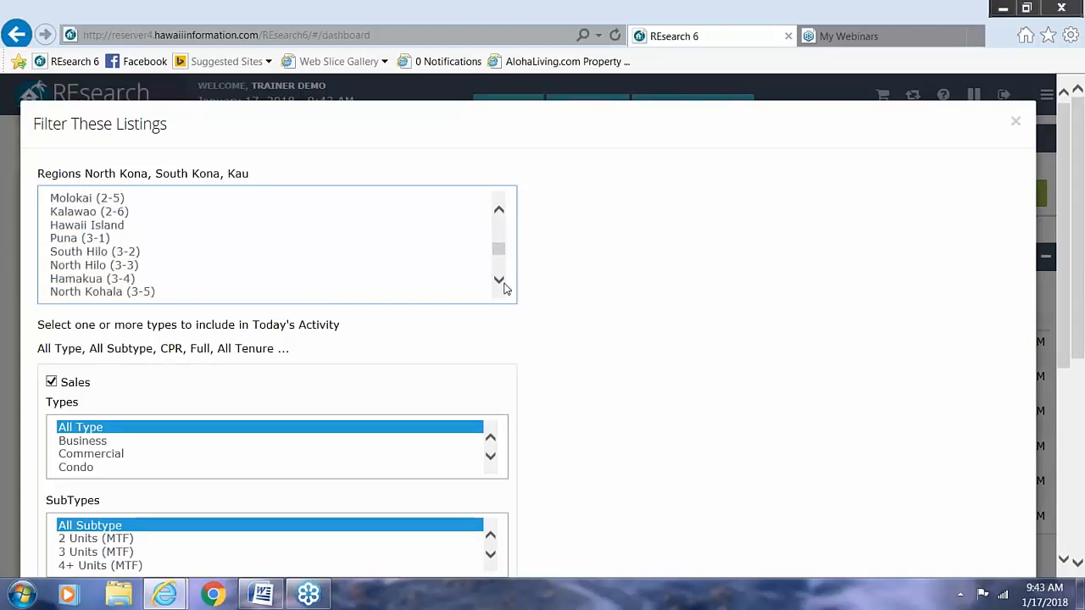
pyautogui.click(86, 252)
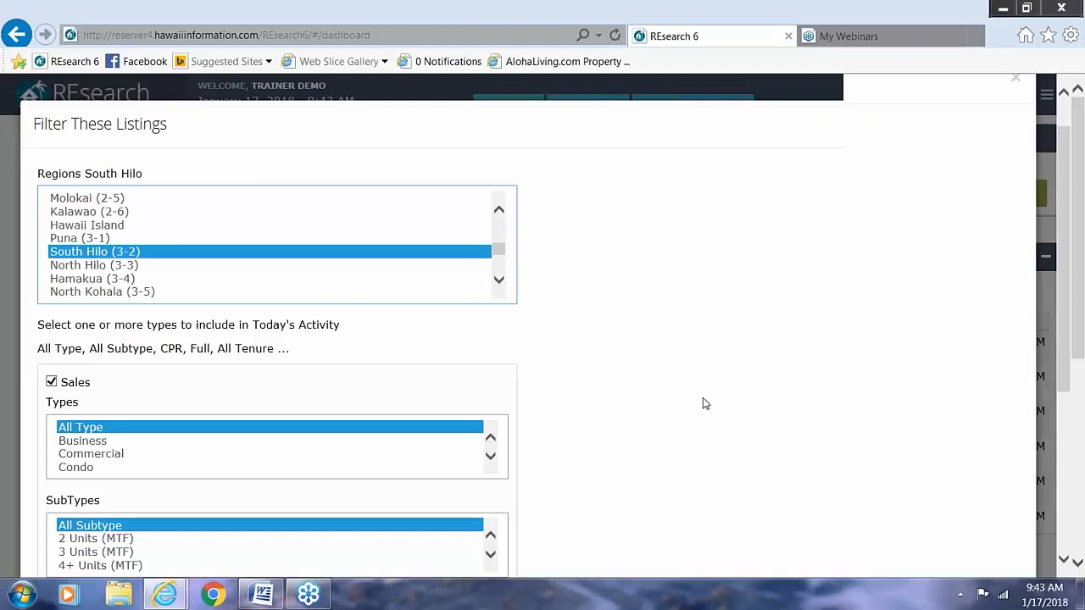
pyautogui.scroll(-4, 703, 403)
pyautogui.click(958, 522)
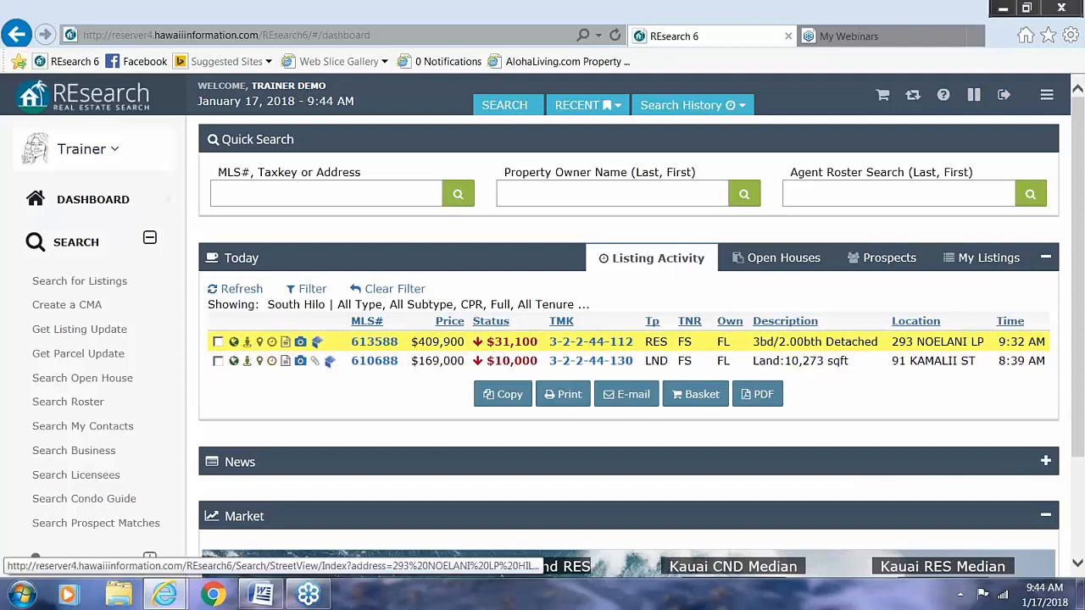
# Open the street view for MLS# 613588, look around the property and move forward along Noelani Loop.
pyautogui.click(248, 350)
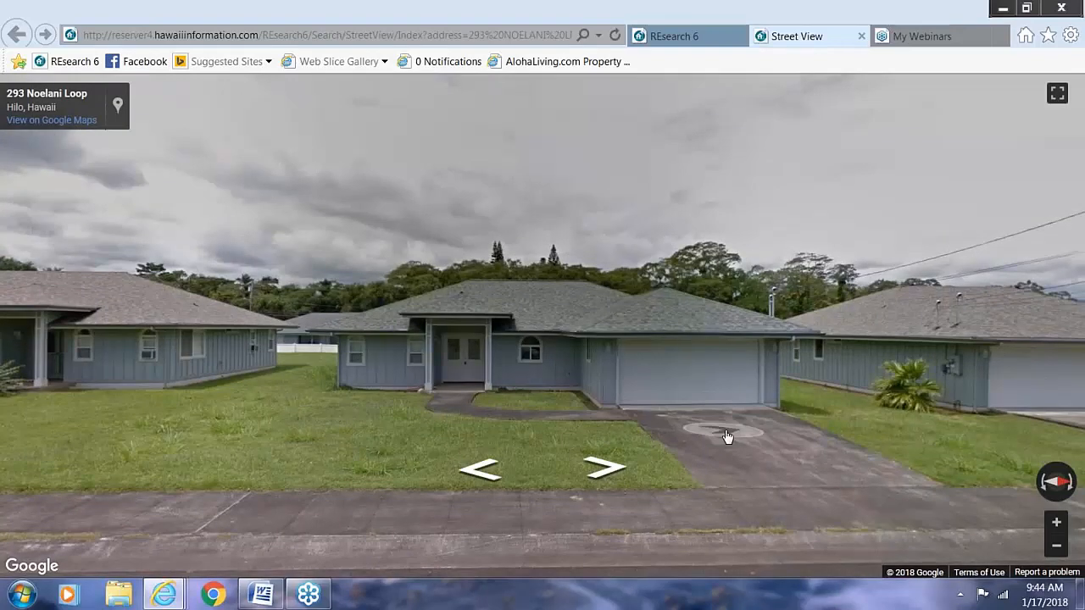
pyautogui.moveTo(727, 436); pyautogui.dragTo(207, 463)
pyautogui.moveTo(785, 526); pyautogui.dragTo(127, 394)
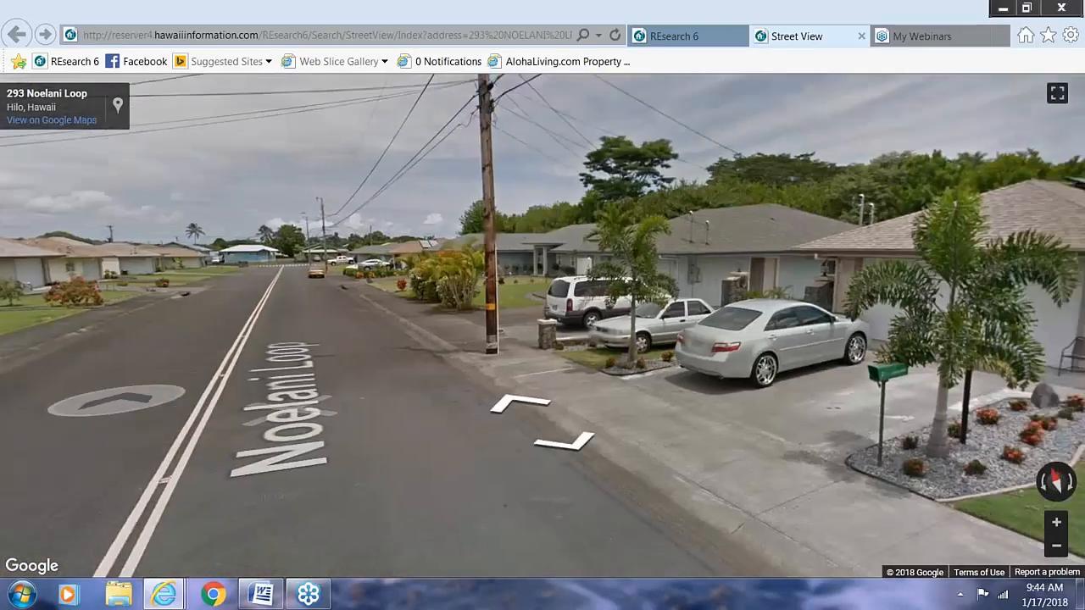
pyautogui.moveTo(671, 307); pyautogui.dragTo(832, 316)
pyautogui.click(527, 403)
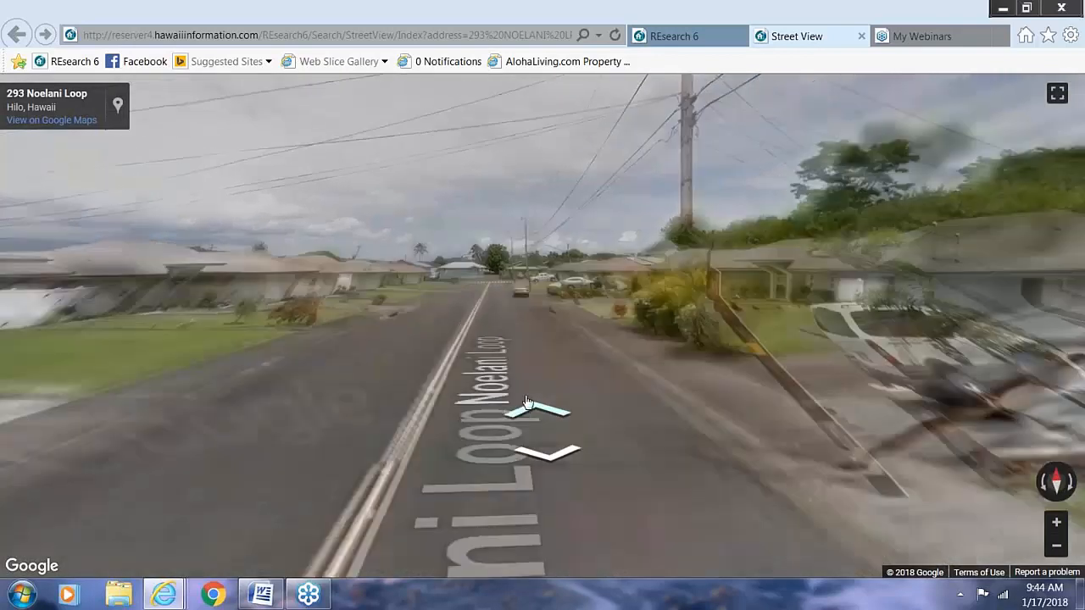
pyautogui.click(536, 412)
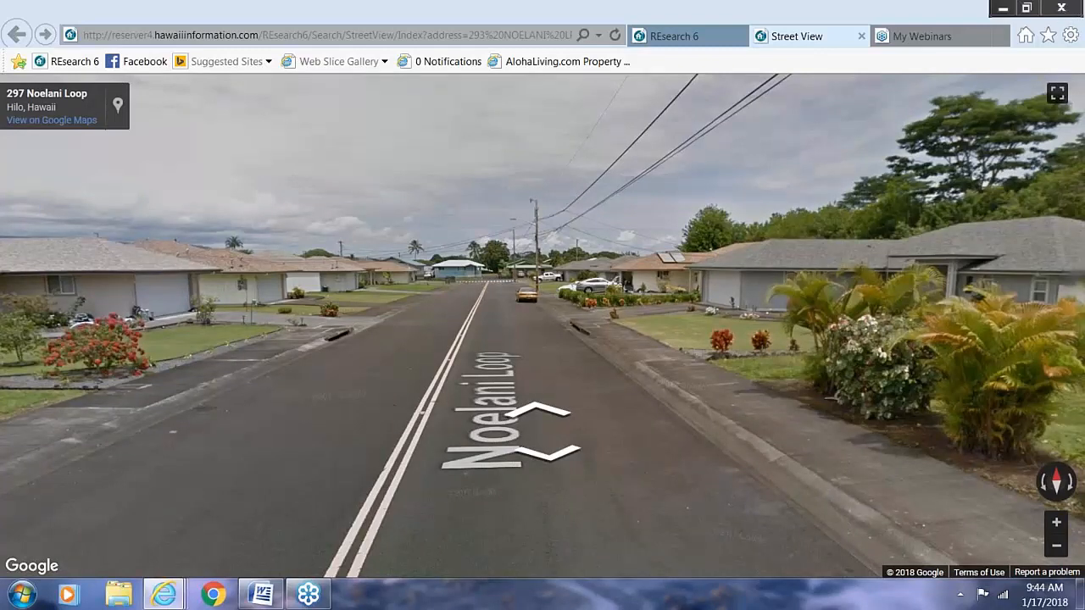
# Reorient the street view with the compass, zoom in and back out, and close the street view.
pyautogui.click(1057, 483)
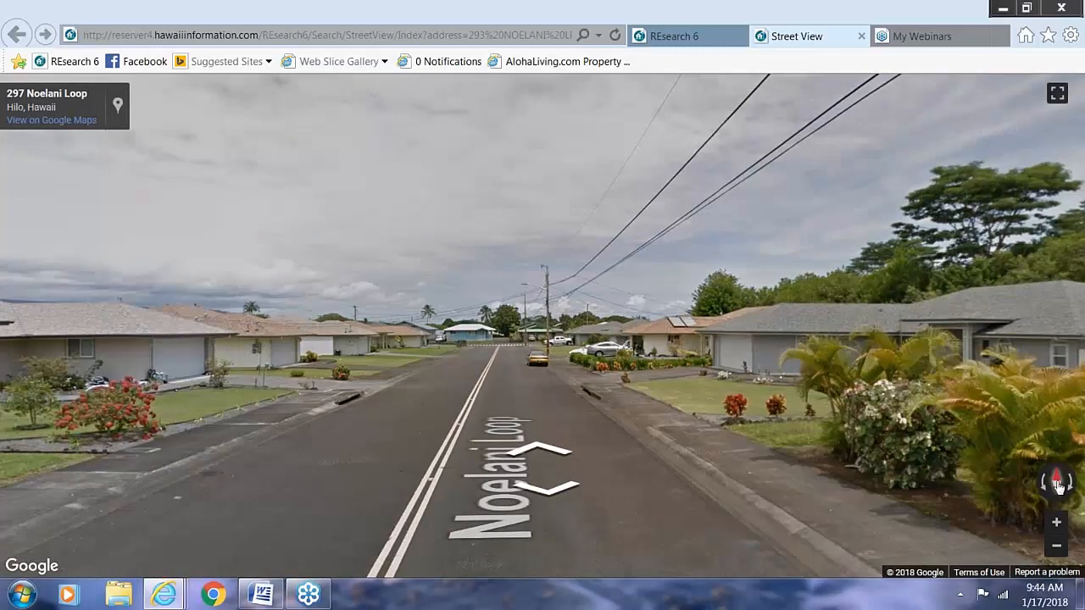
pyautogui.click(1057, 527)
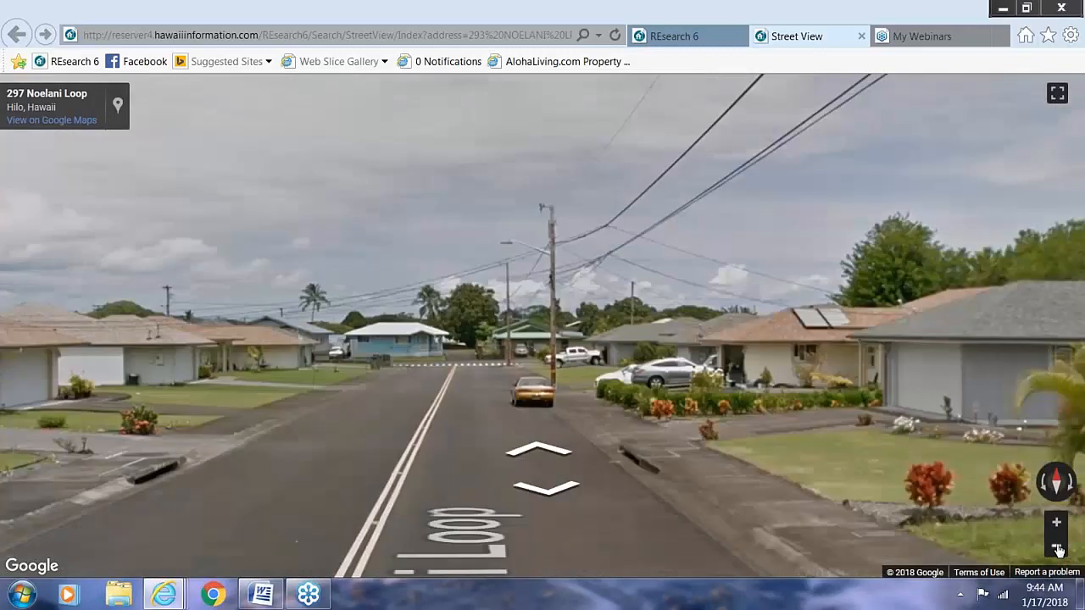
pyautogui.click(1057, 548)
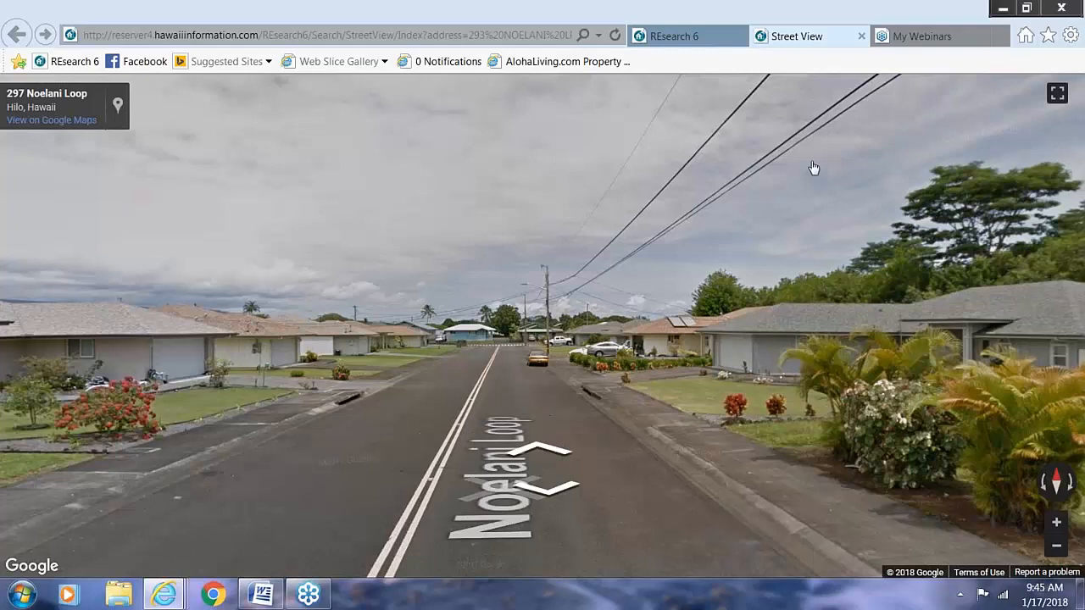
pyautogui.click(862, 37)
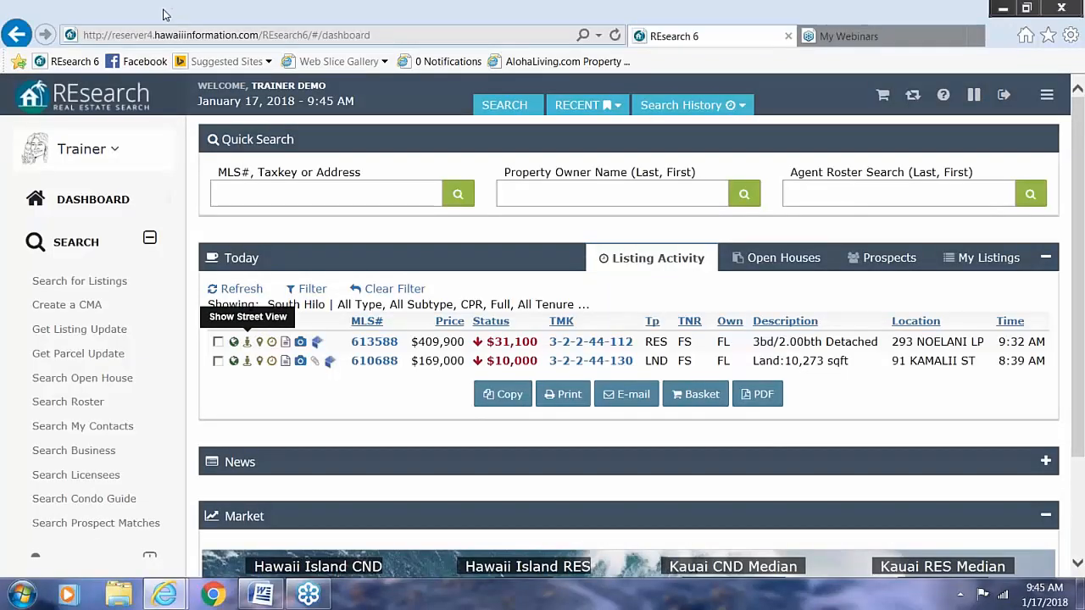
# View the tax map for MLS# 613588 and close it.
pyautogui.click(262, 343)
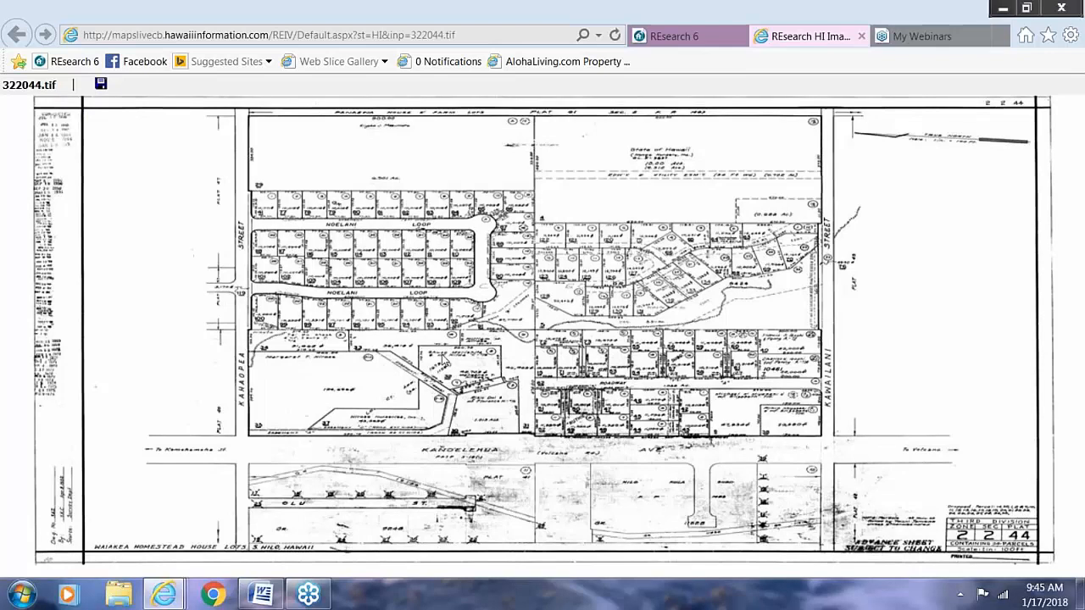
pyautogui.click(862, 35)
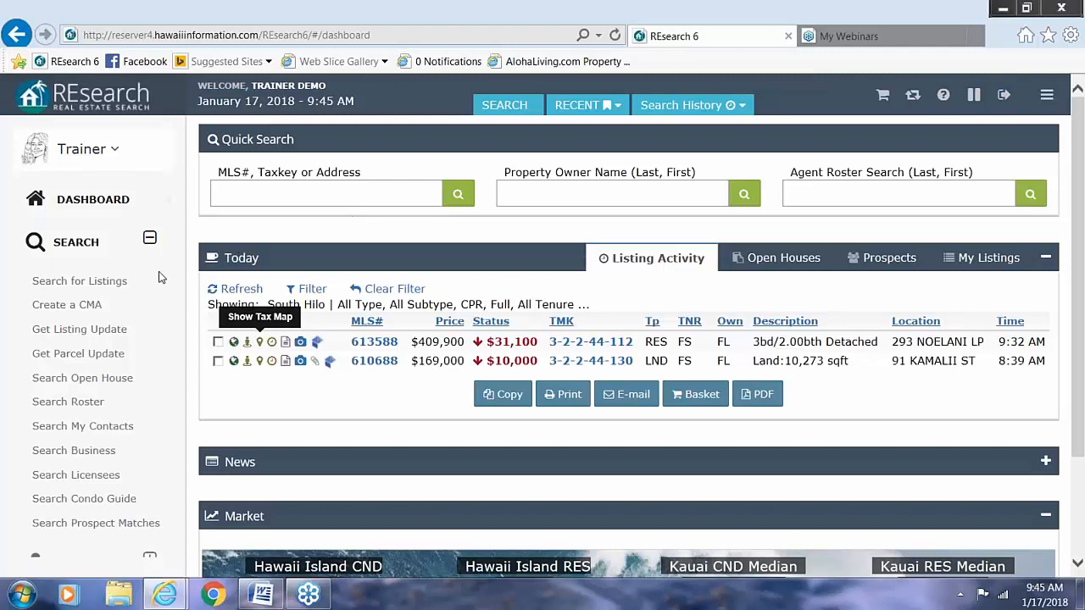
# Examine the landscape and portrait choices in the Map Layout setting and close it without saving changes.
pyautogui.click(151, 240)
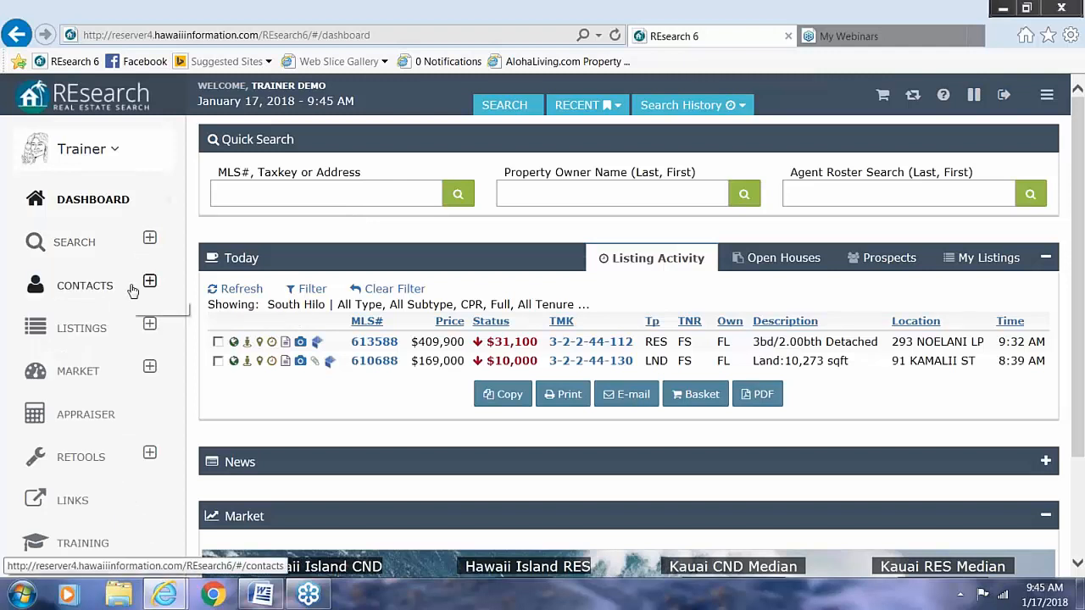
pyautogui.scroll(-2, 132, 292)
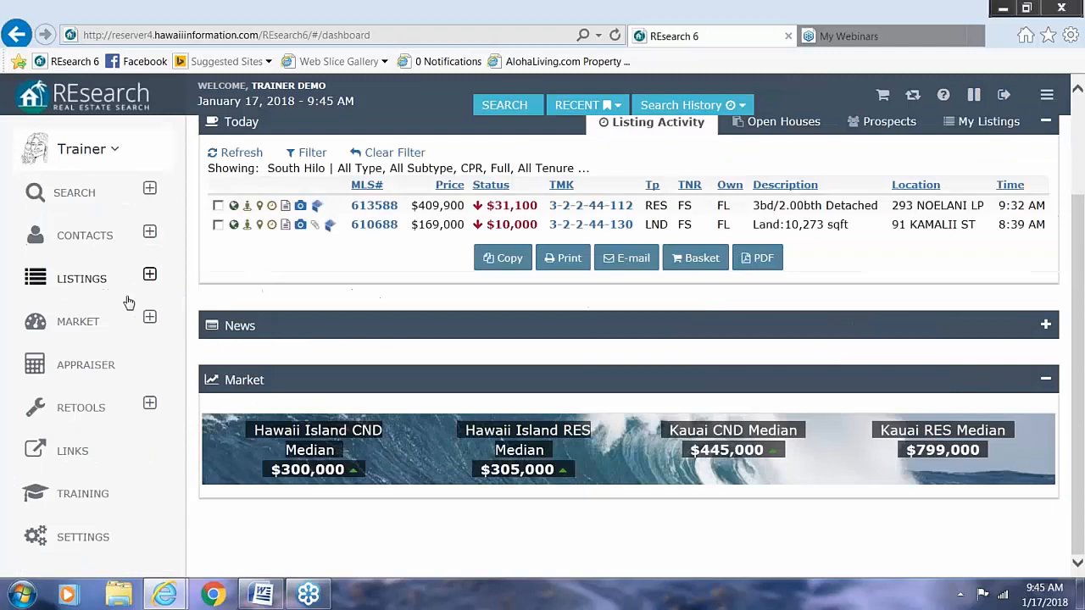
pyautogui.click(76, 536)
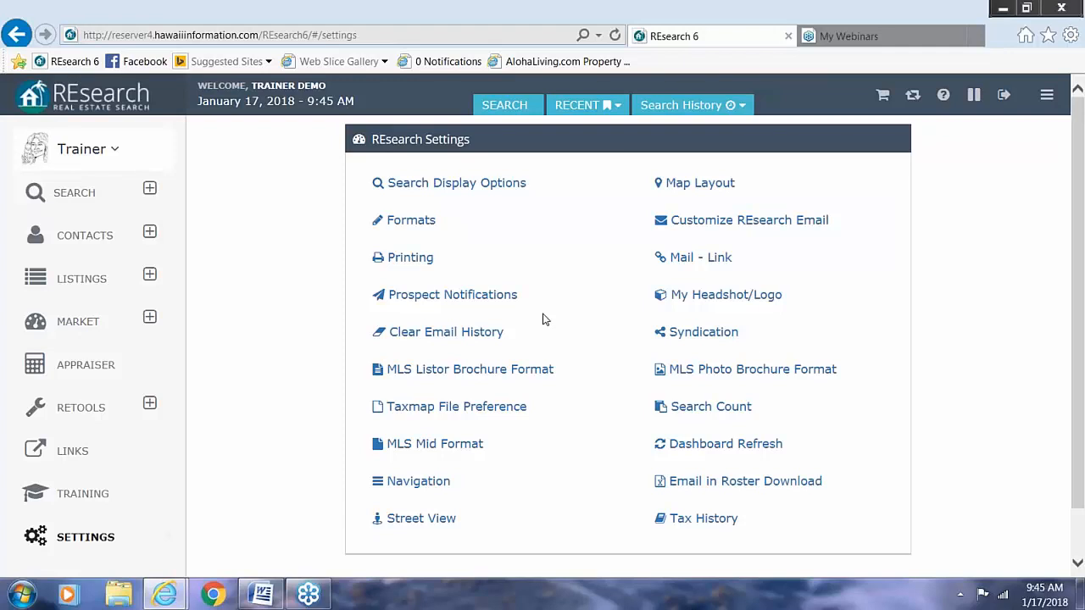
pyautogui.click(702, 188)
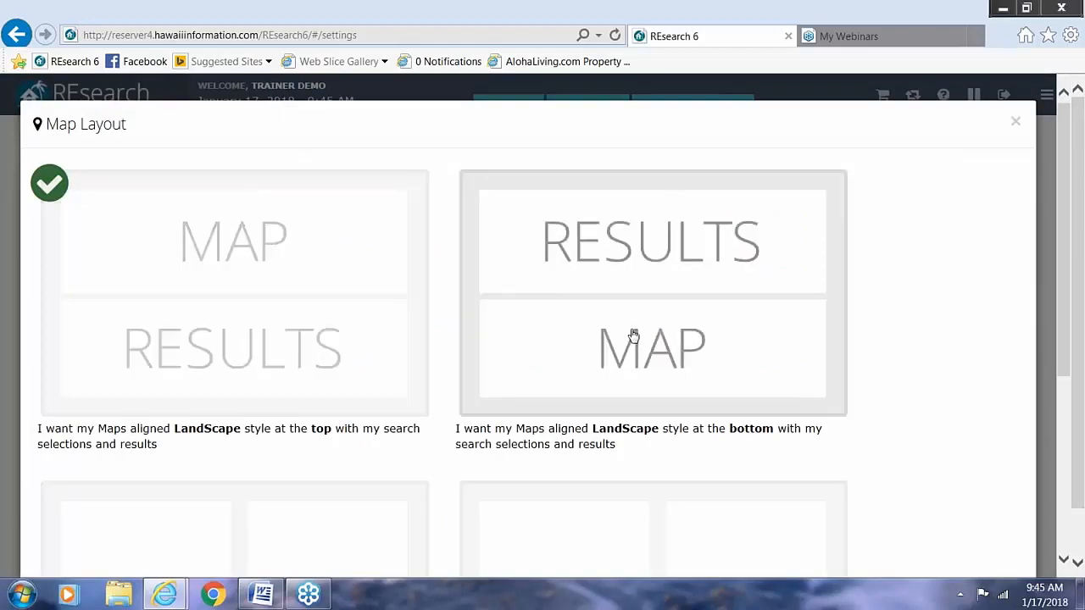
pyautogui.tripleClick(443, 443)
pyautogui.scroll(-3, 450, 292)
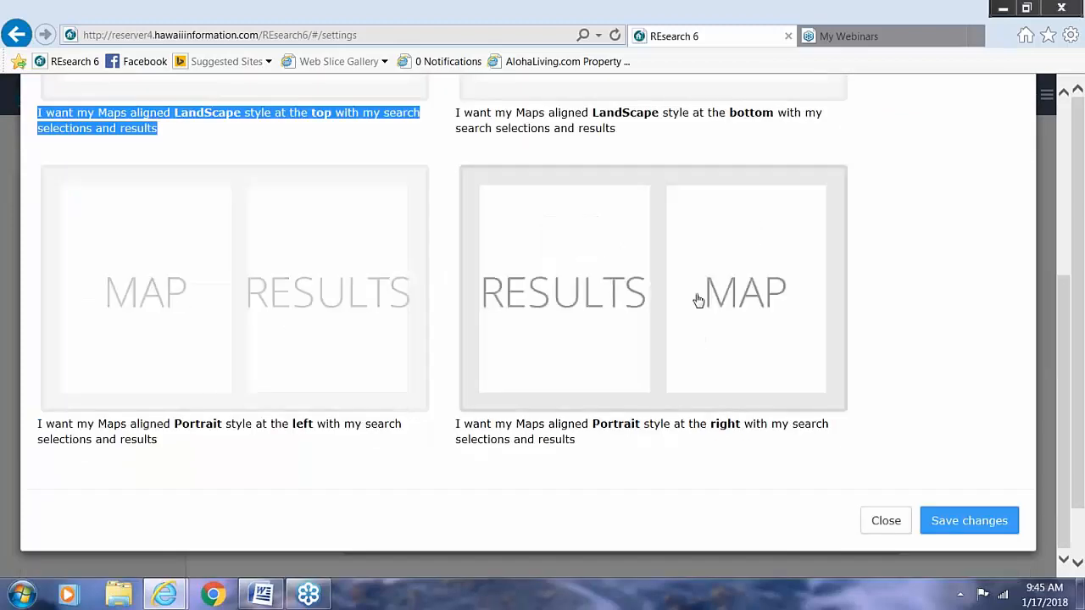
pyautogui.scroll(3, 432, 303)
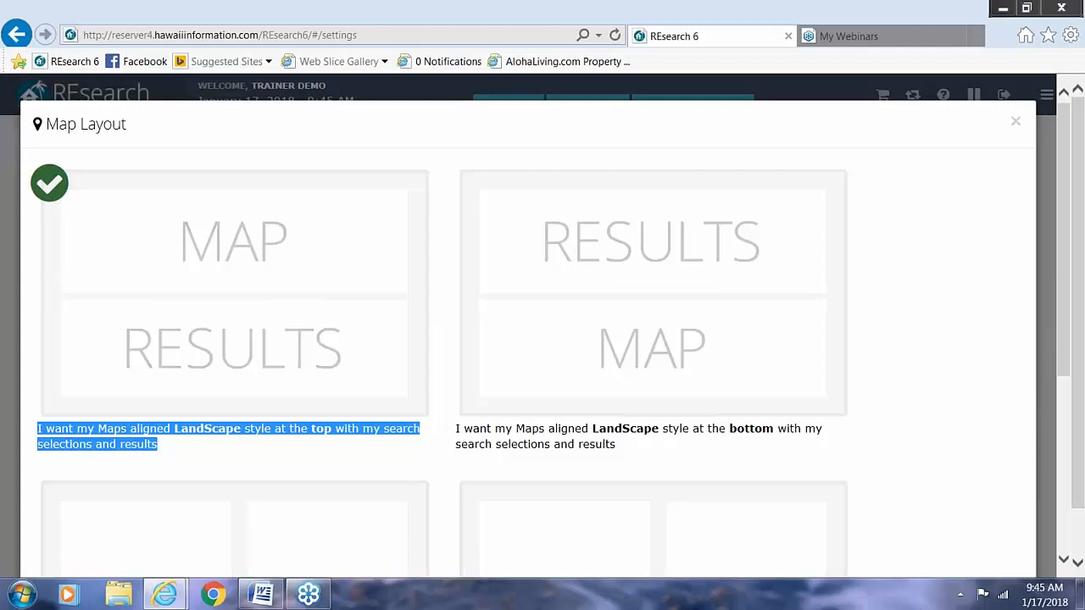
pyautogui.scroll(-3, 449, 437)
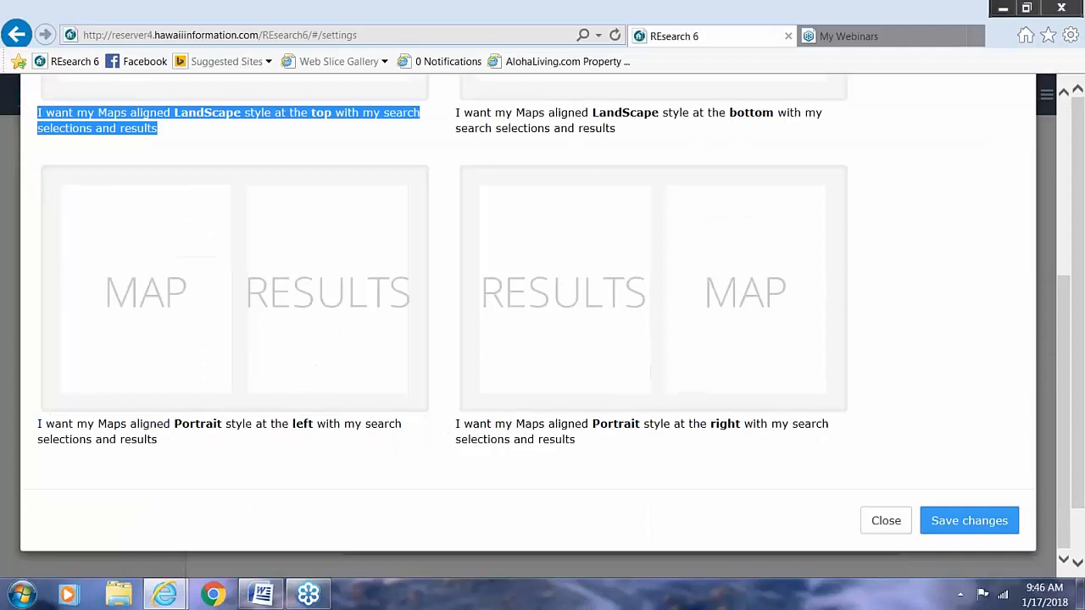
pyautogui.click(886, 520)
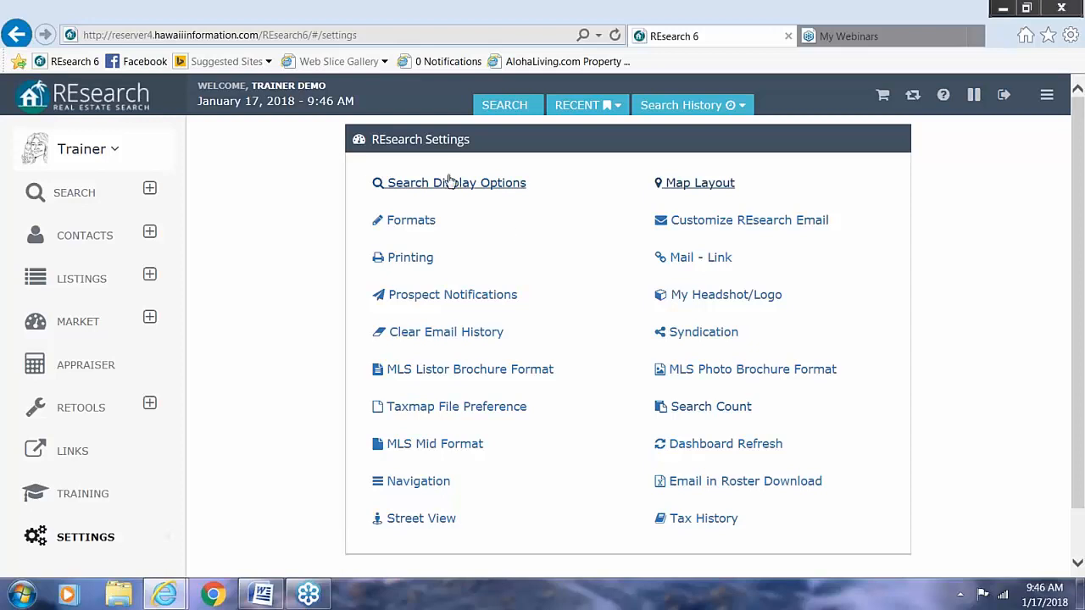
# Check the Street View display setting and close it without saving changes.
pyautogui.click(432, 524)
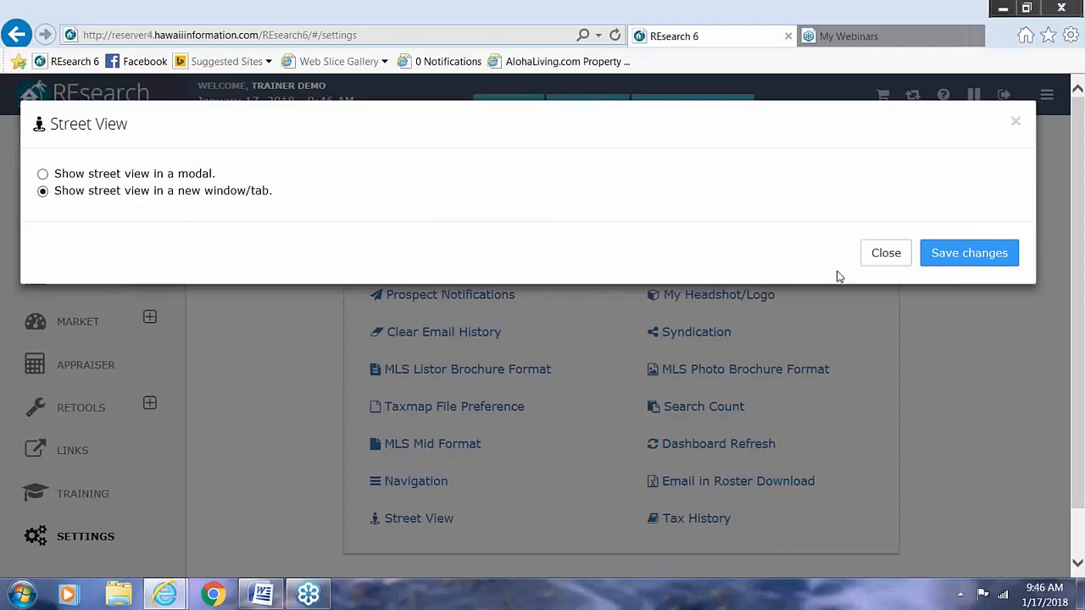
pyautogui.click(885, 261)
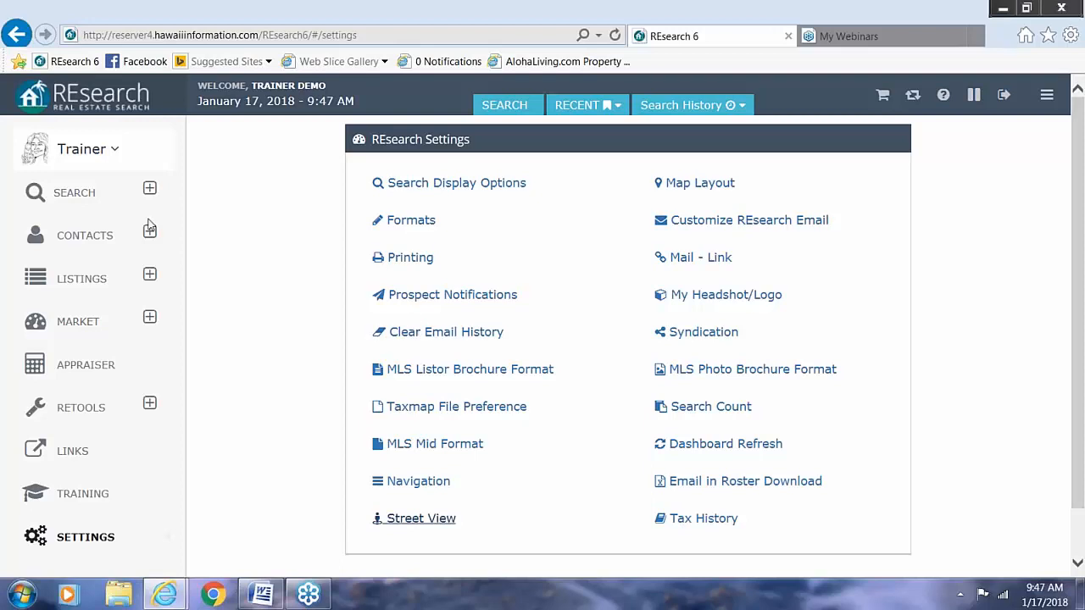
# Run the listing search for residential properties with taxkey 3-2-6 and show the results on the map.
pyautogui.click(74, 192)
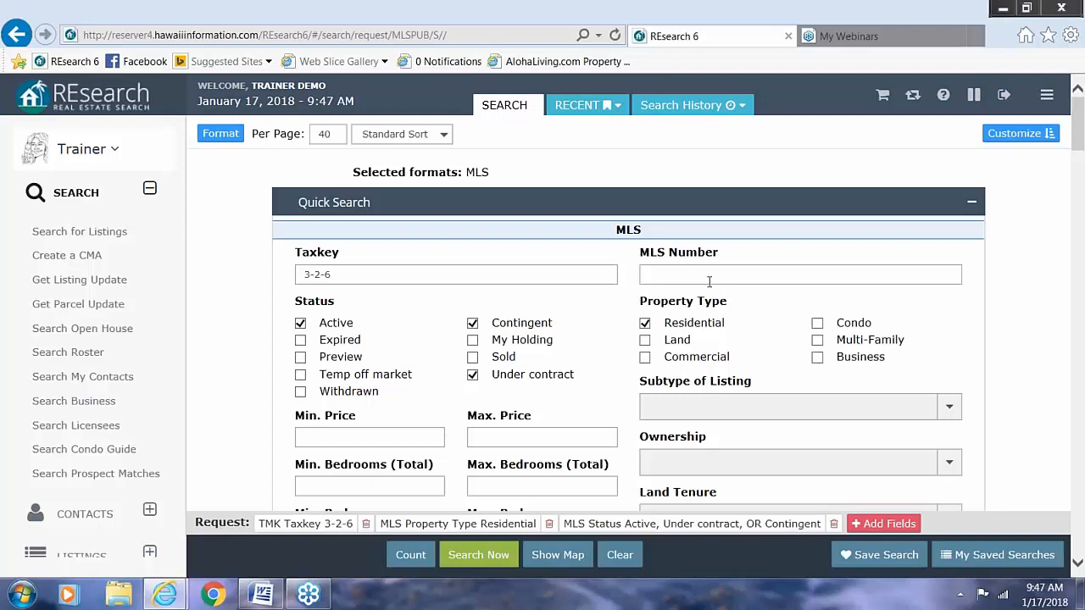
pyautogui.click(481, 561)
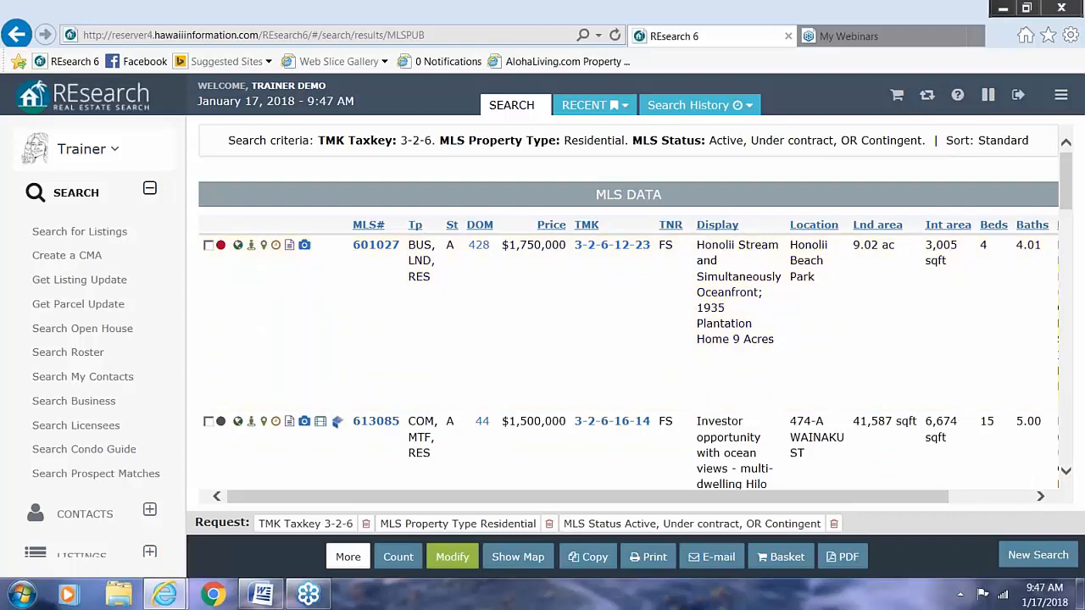
pyautogui.click(518, 559)
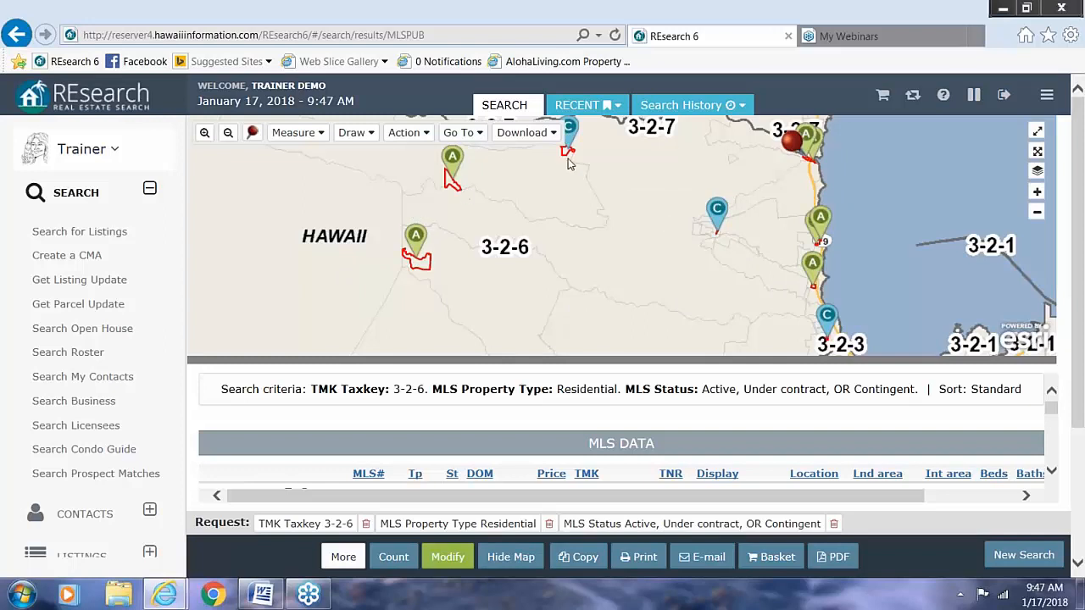
# Collapse the side navigation menu and enlarge the map area above the search results.
pyautogui.moveTo(811, 283)
pyautogui.click(1047, 96)
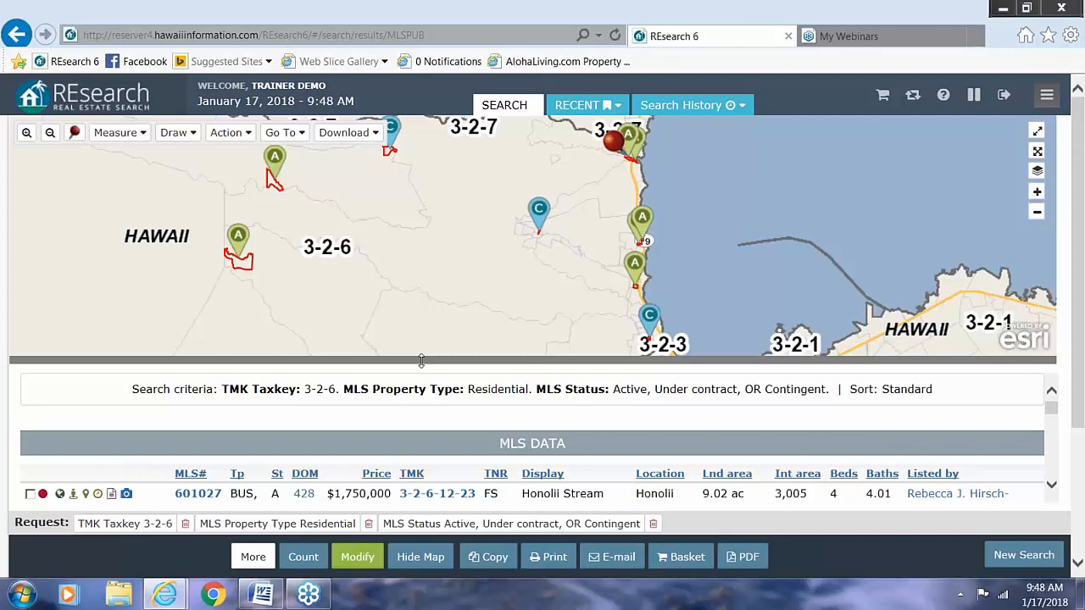
pyautogui.moveTo(422, 362); pyautogui.dragTo(418, 433)
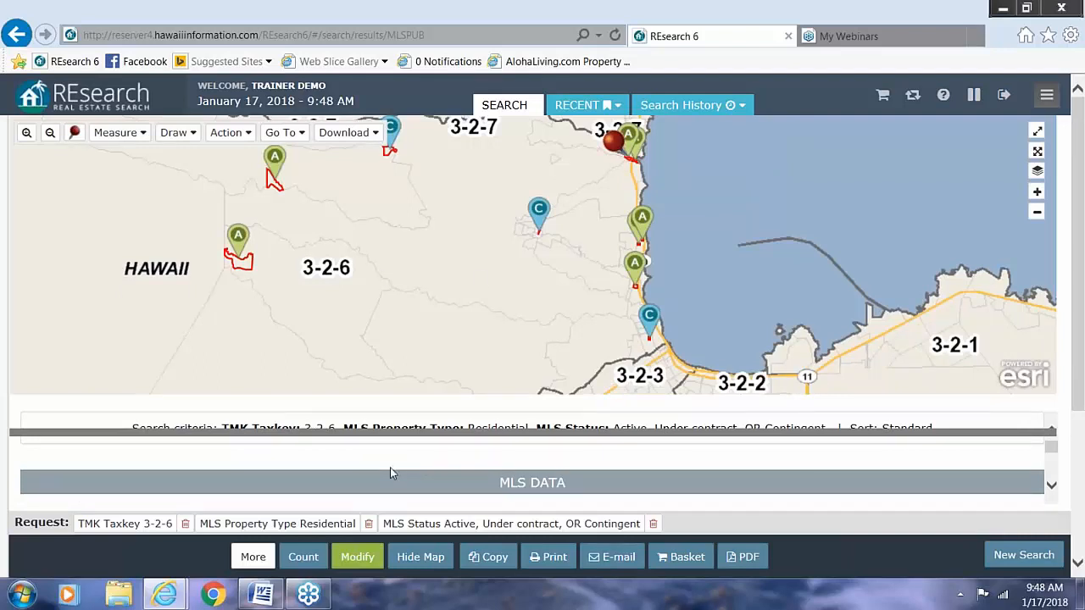
# Examine the listing rows and their icons in the MLS data results beneath the map.
pyautogui.scroll(-1, 389, 468)
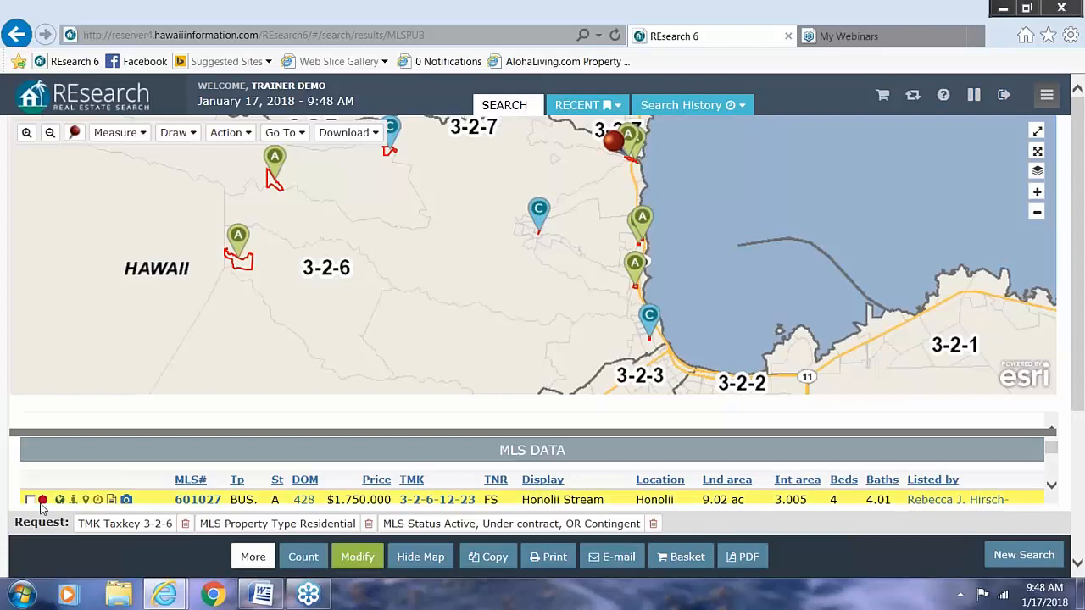
pyautogui.scroll(-1, 44, 496)
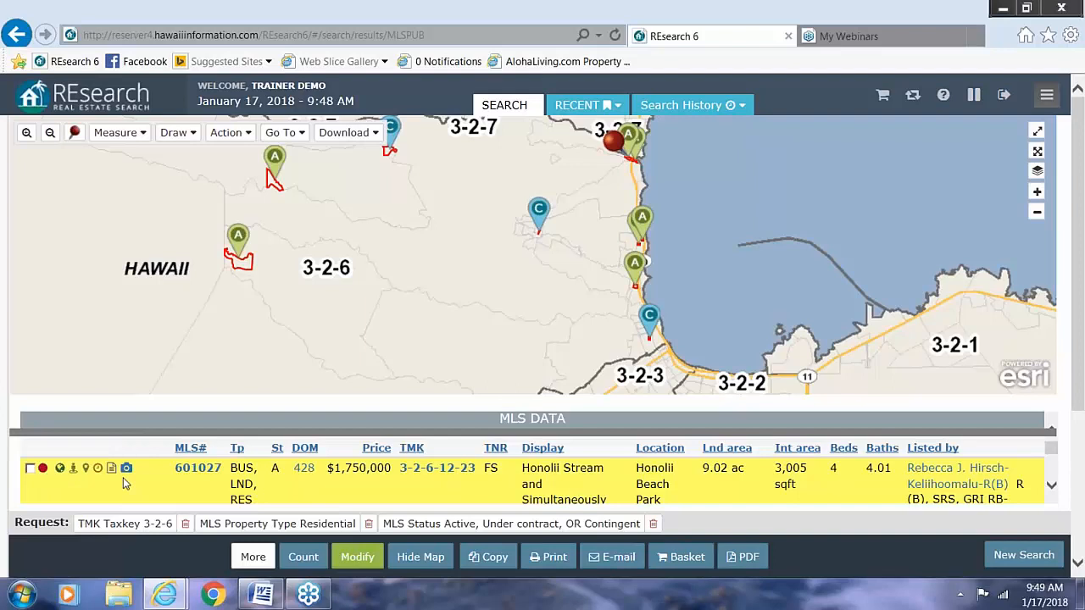
pyautogui.scroll(-5, 123, 482)
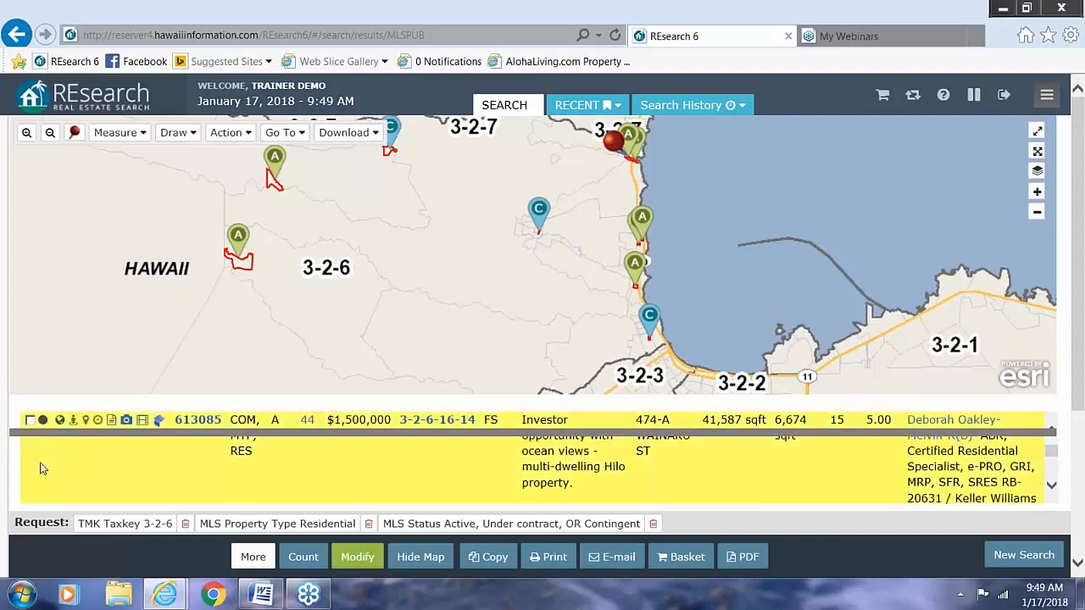
pyautogui.scroll(-3, 40, 469)
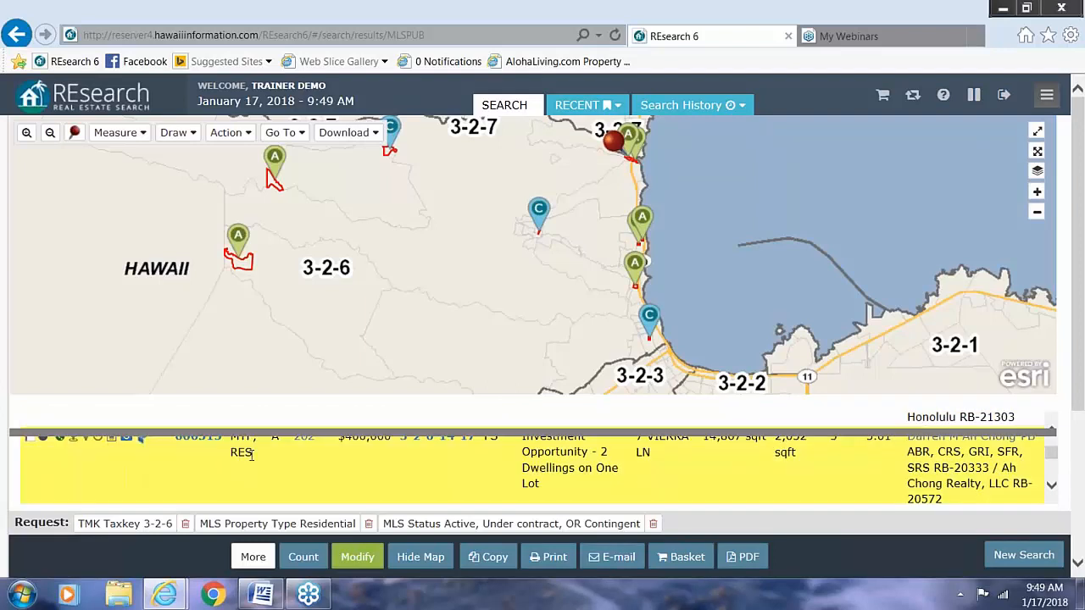
pyautogui.scroll(1, 59, 475)
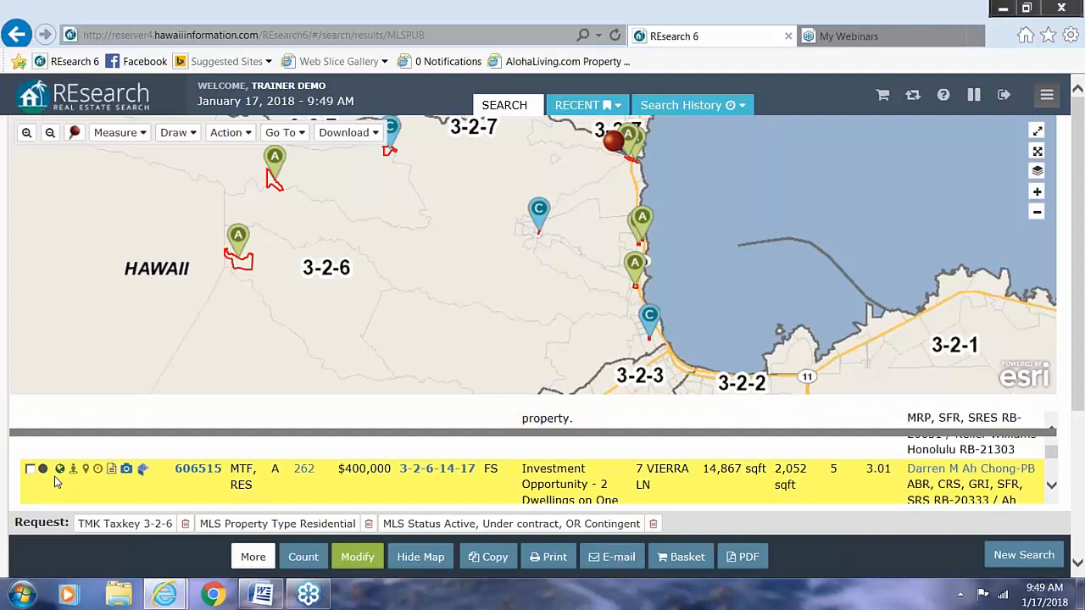
pyautogui.scroll(-1, 163, 470)
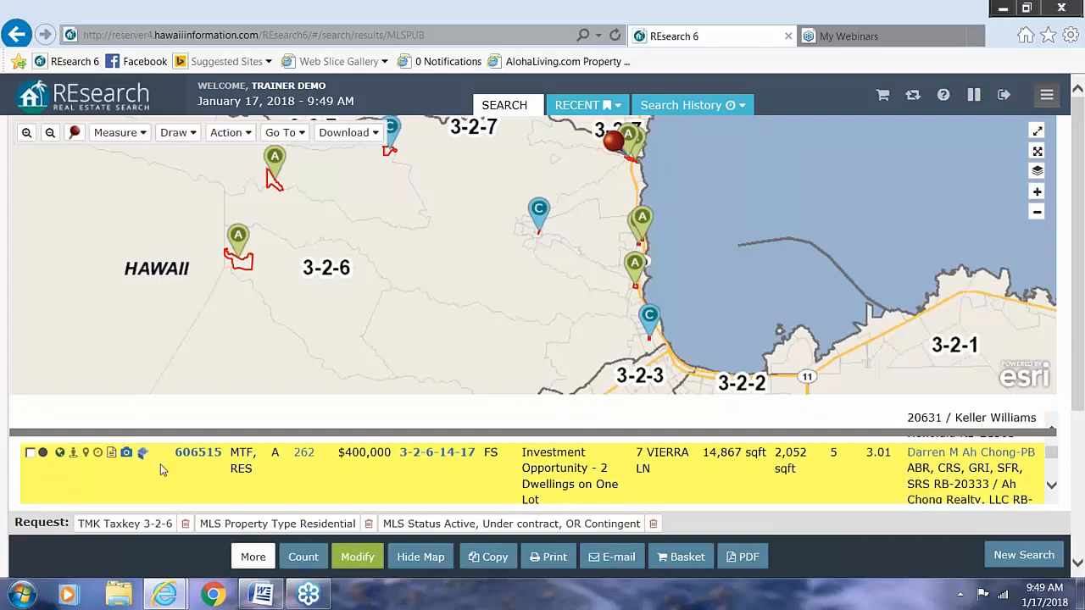
pyautogui.scroll(-5, 162, 471)
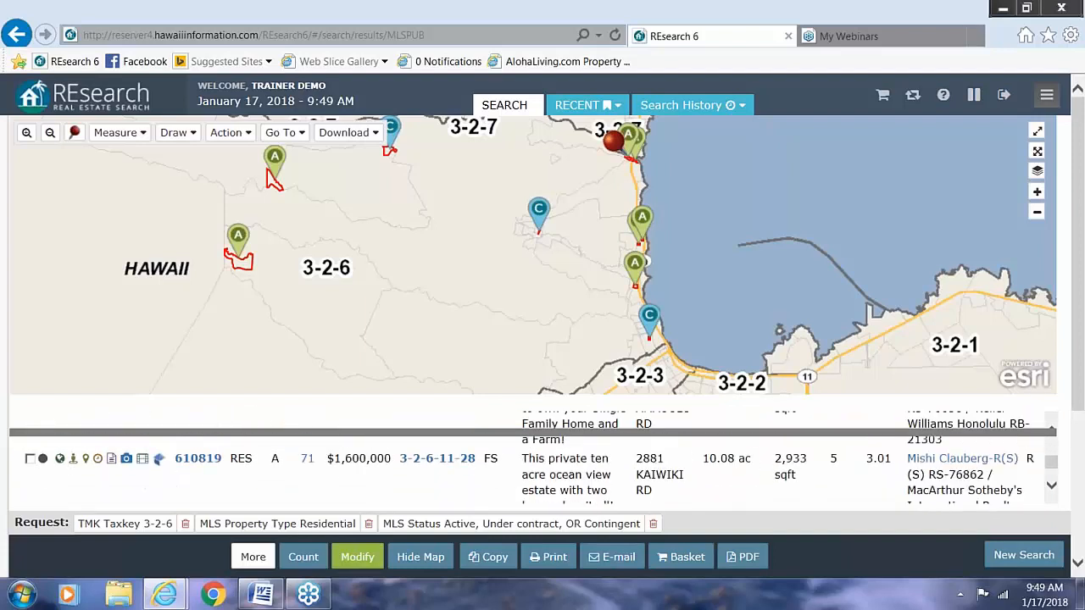
pyautogui.scroll(-5, 163, 471)
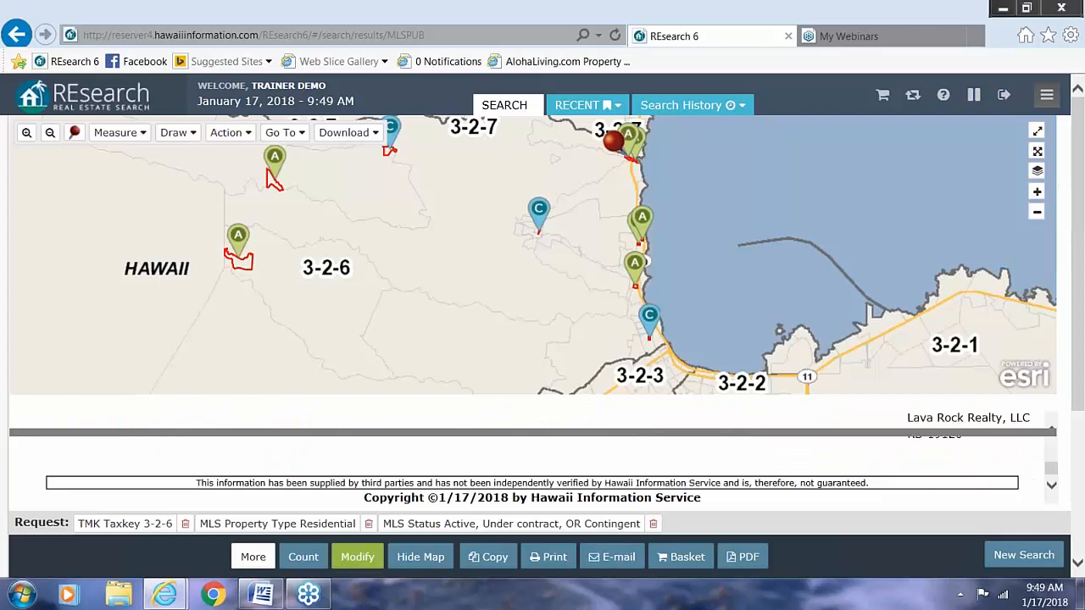
pyautogui.scroll(3, 532, 462)
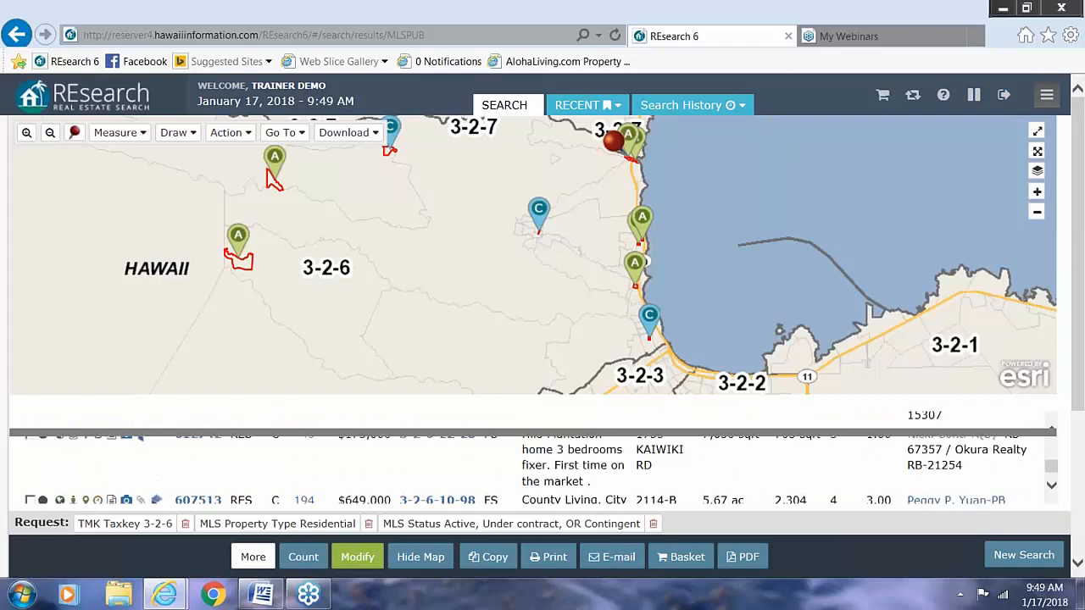
pyautogui.scroll(-1, 38, 471)
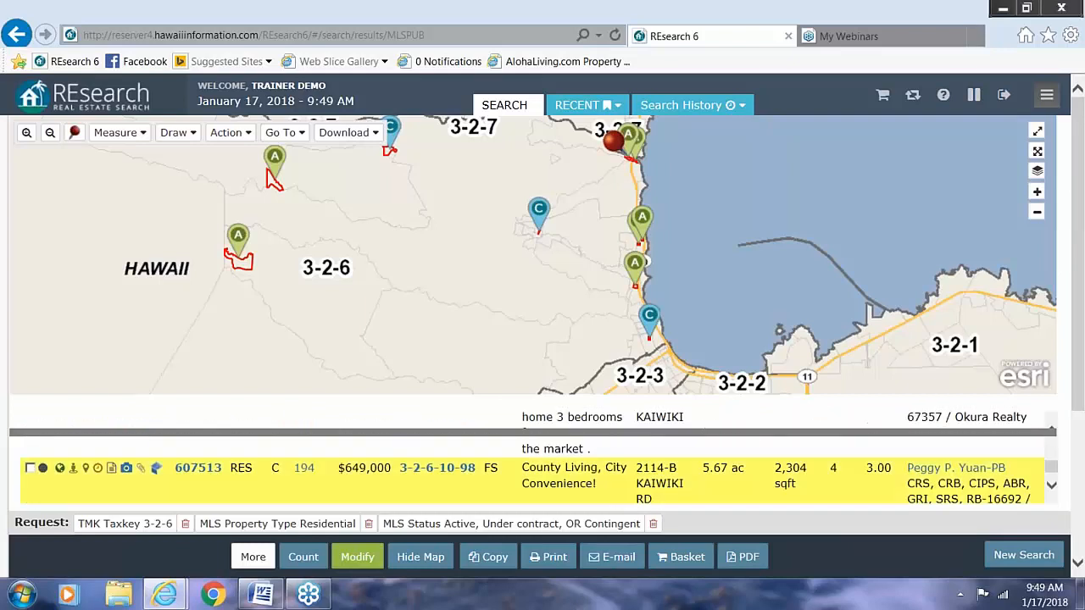
# Mark MLS# 607513 on the map from its results row and bring its highlighted parcel into view.
pyautogui.click(44, 467)
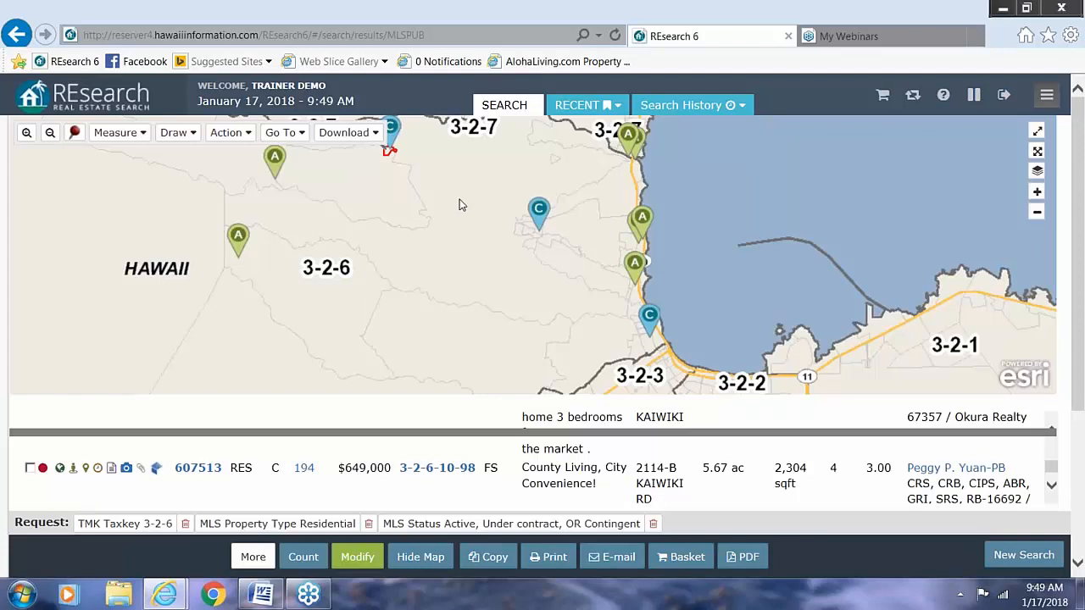
pyautogui.moveTo(460, 200); pyautogui.dragTo(452, 262)
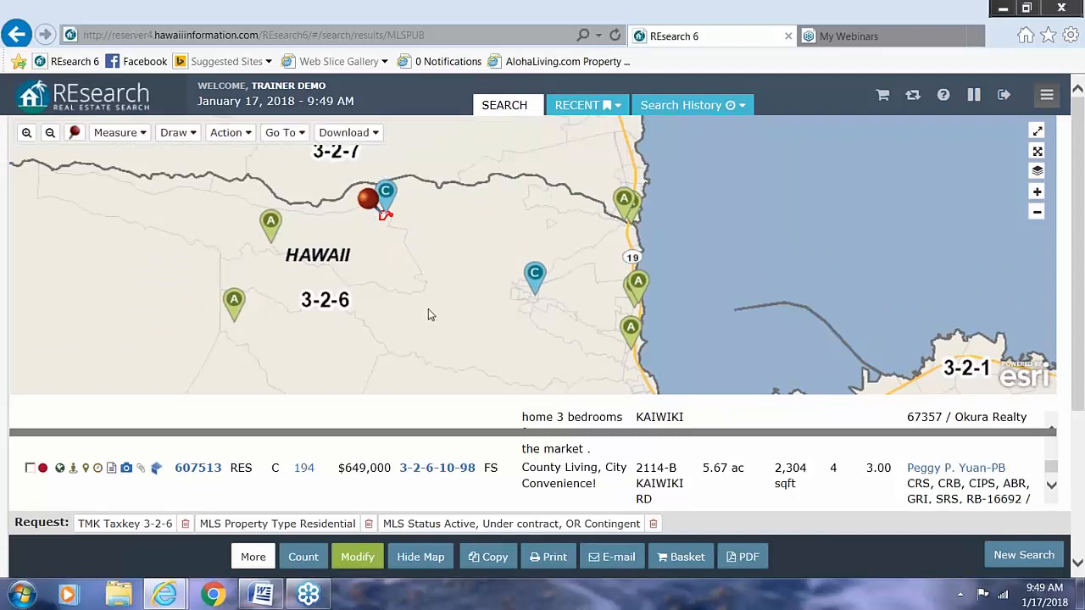
pyautogui.moveTo(478, 311); pyautogui.dragTo(622, 257)
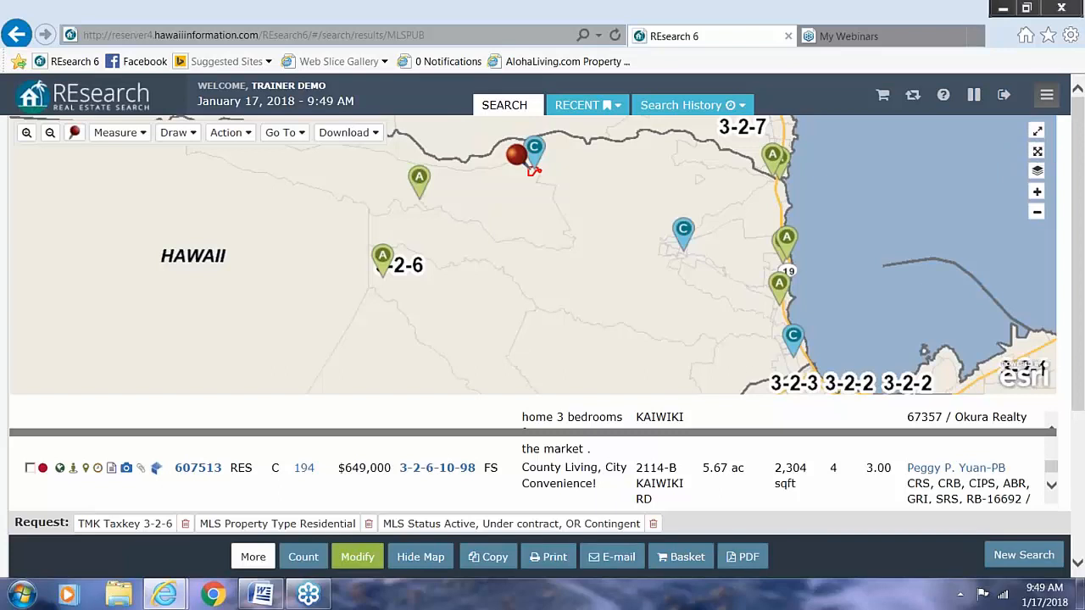
# Expand the map to its larger size, restore it, and readjust the split between map and results.
pyautogui.click(1039, 136)
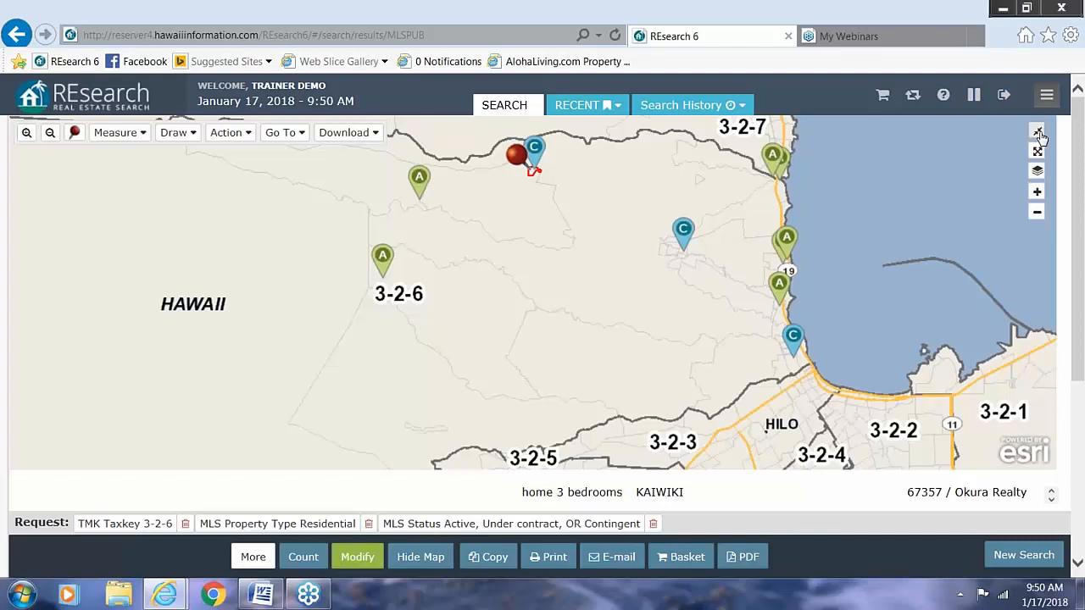
pyautogui.click(1037, 132)
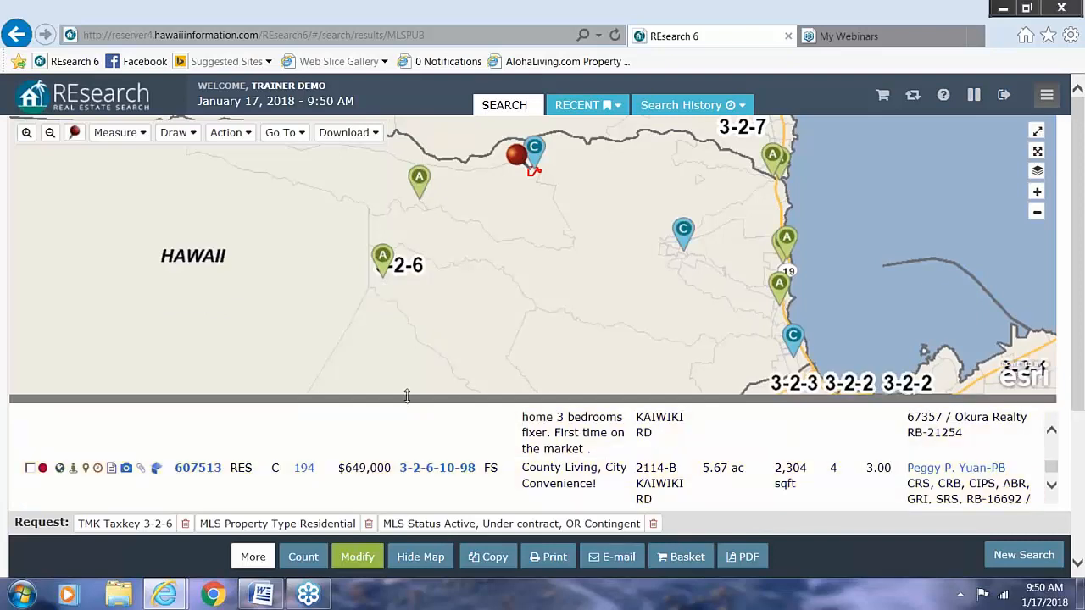
pyautogui.moveTo(407, 396); pyautogui.dragTo(407, 417)
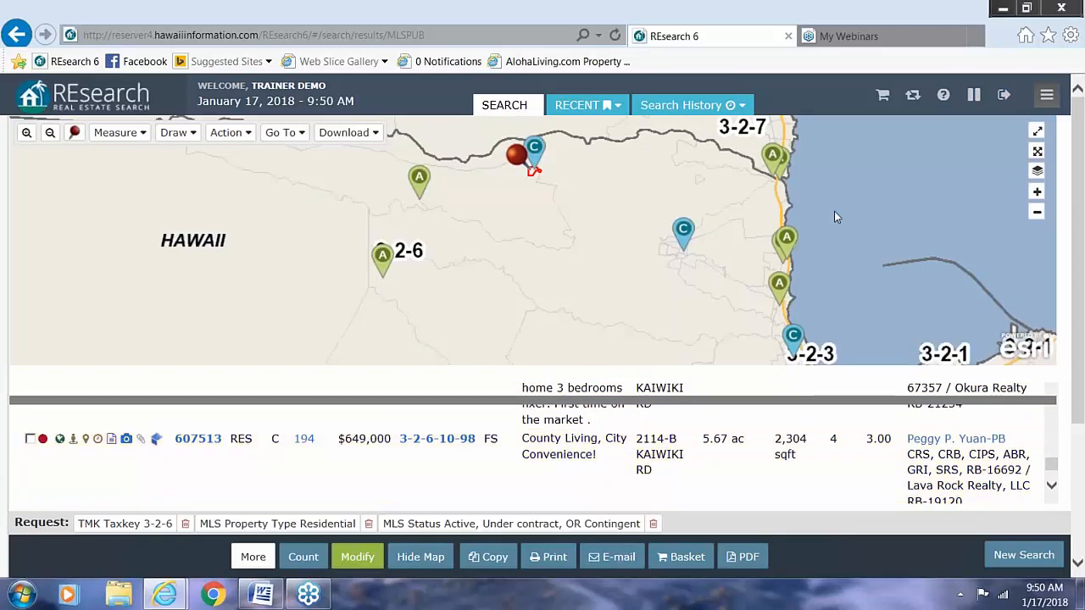
# View the search results map in a separate maximized window and close that window.
pyautogui.click(1037, 153)
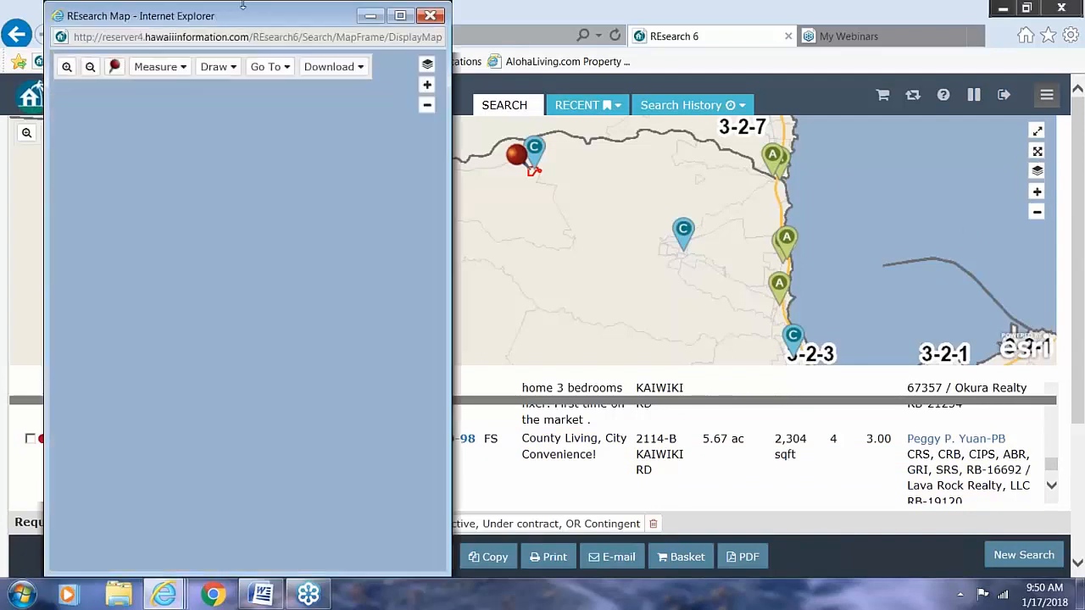
pyautogui.moveTo(291, 20); pyautogui.dragTo(514, 19)
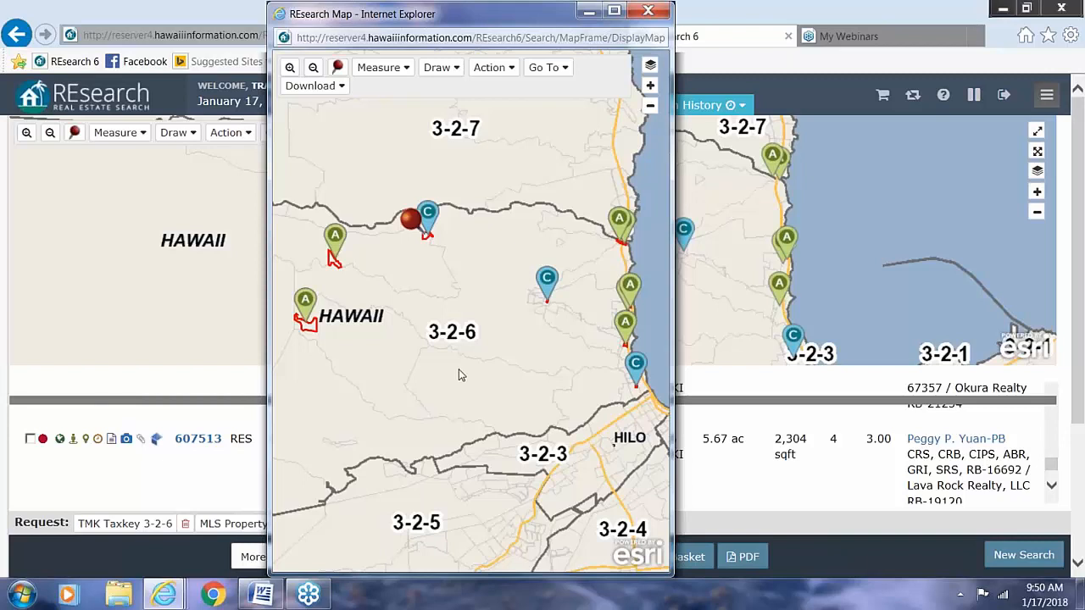
pyautogui.click(616, 13)
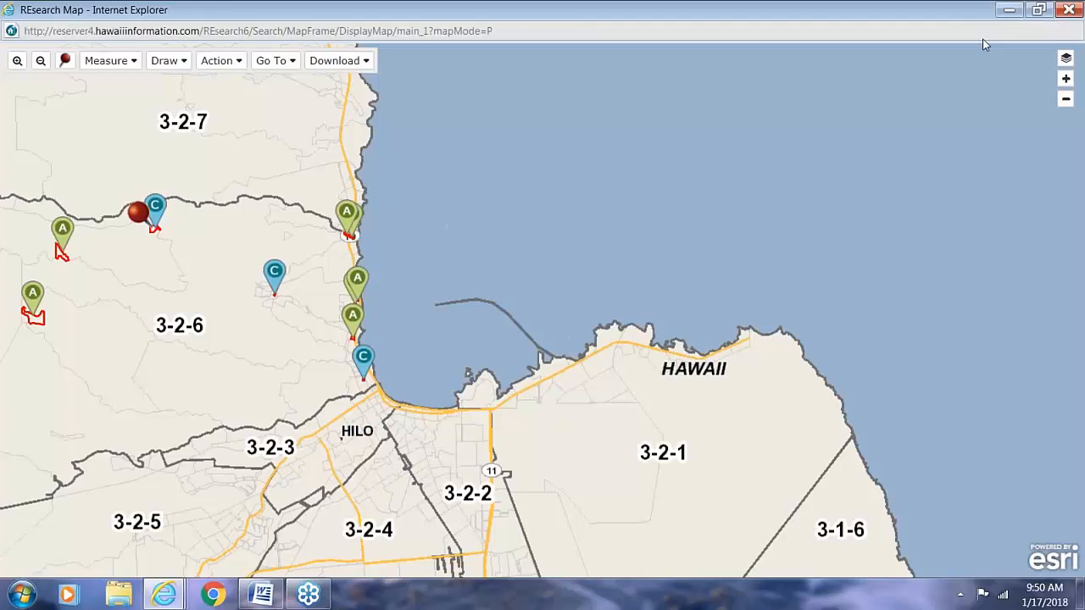
pyautogui.click(1068, 11)
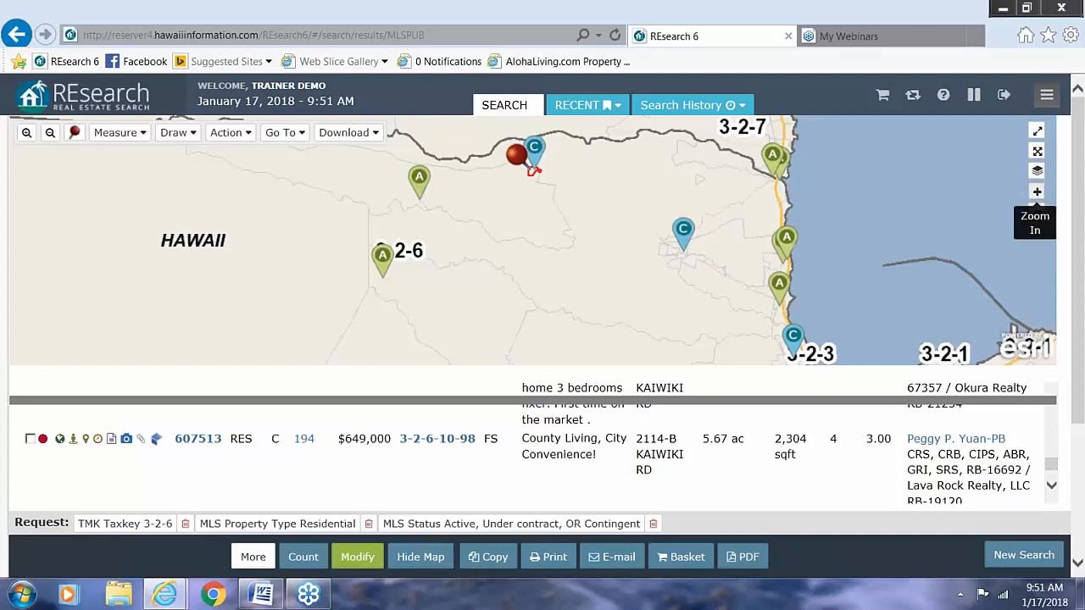
# View the full tax record for parcel 3-2-6-28-2 through its map flag and close the record.
pyautogui.click(1038, 194)
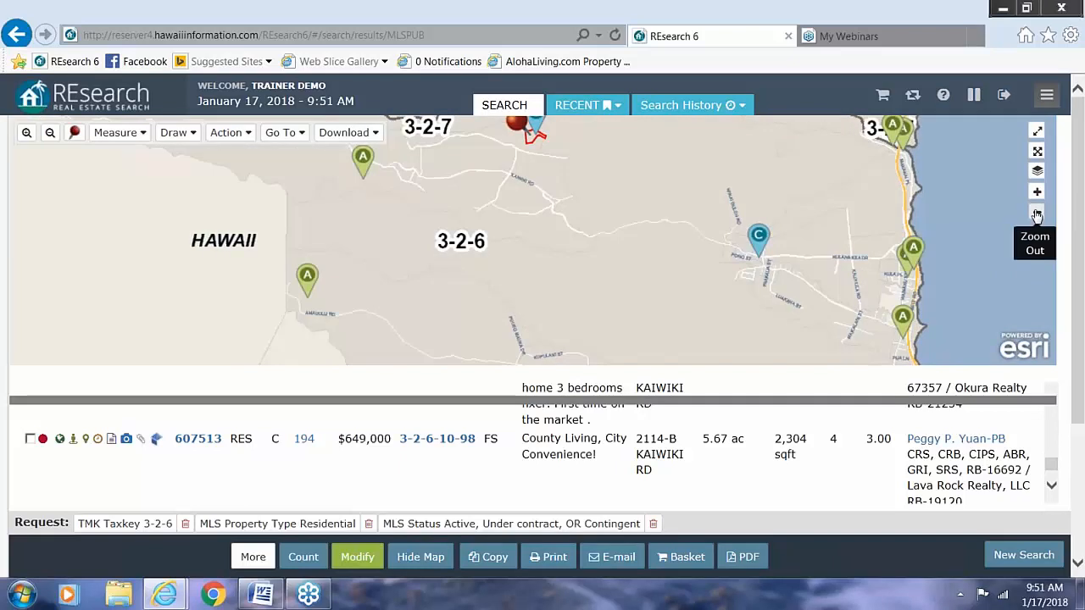
pyautogui.click(1038, 215)
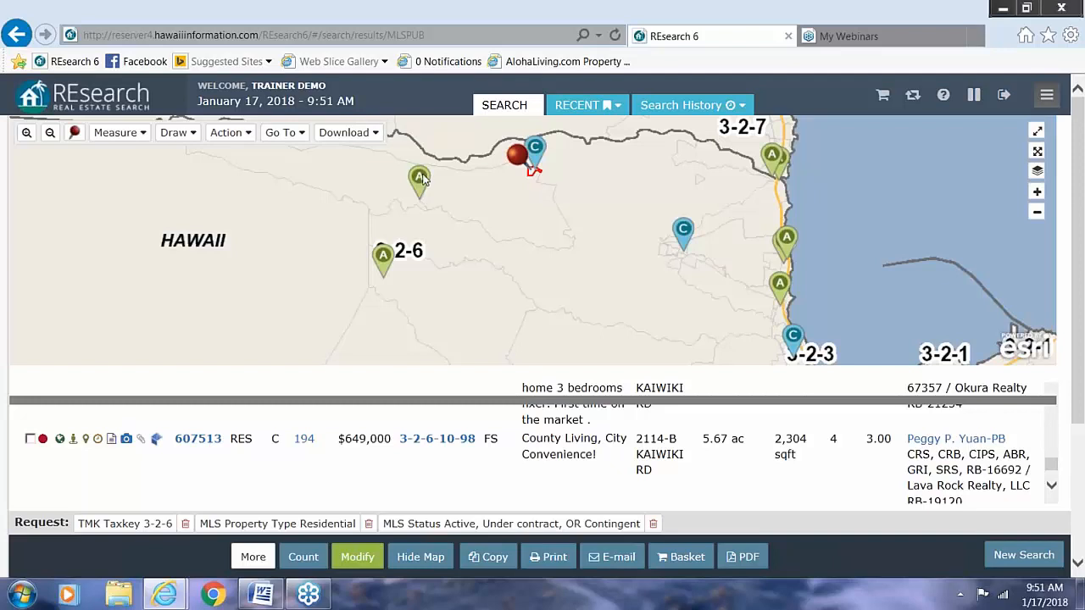
pyautogui.moveTo(424, 185)
pyautogui.moveTo(682, 236)
pyautogui.moveTo(382, 262)
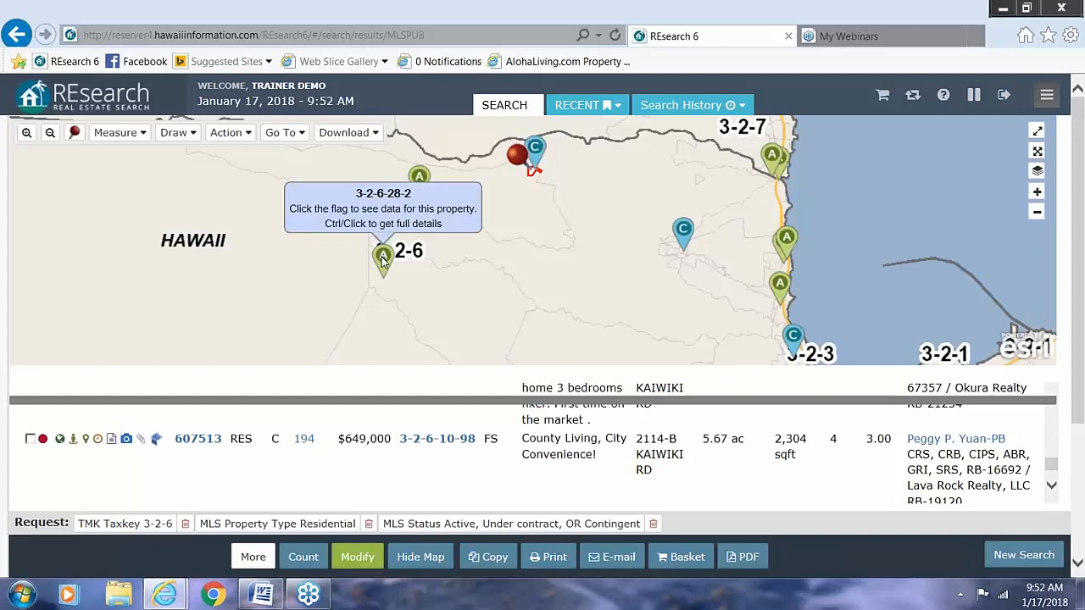
pyautogui.click(382, 258)
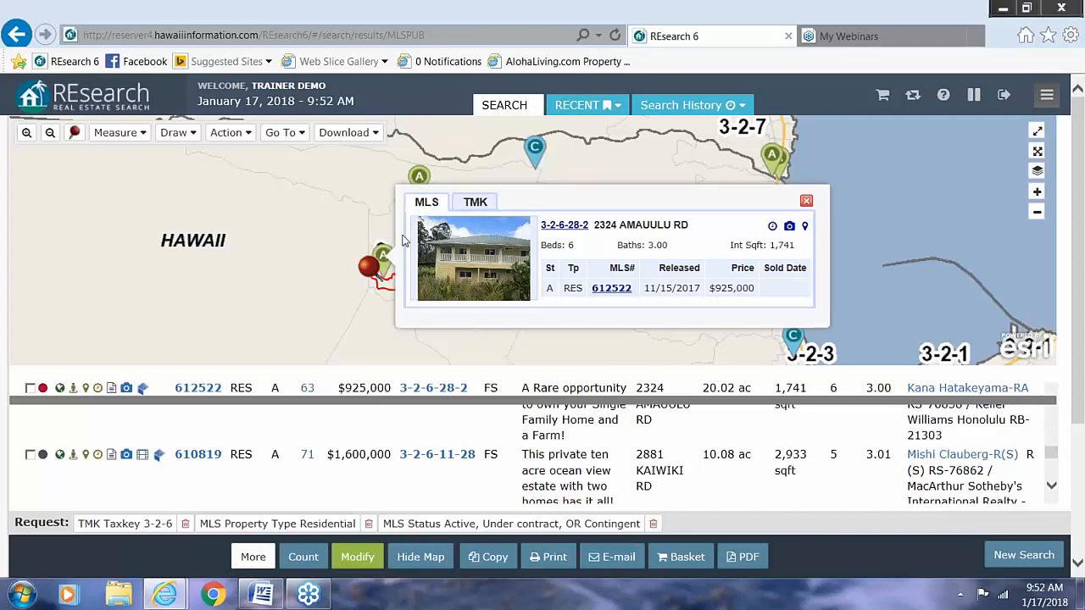
pyautogui.click(563, 225)
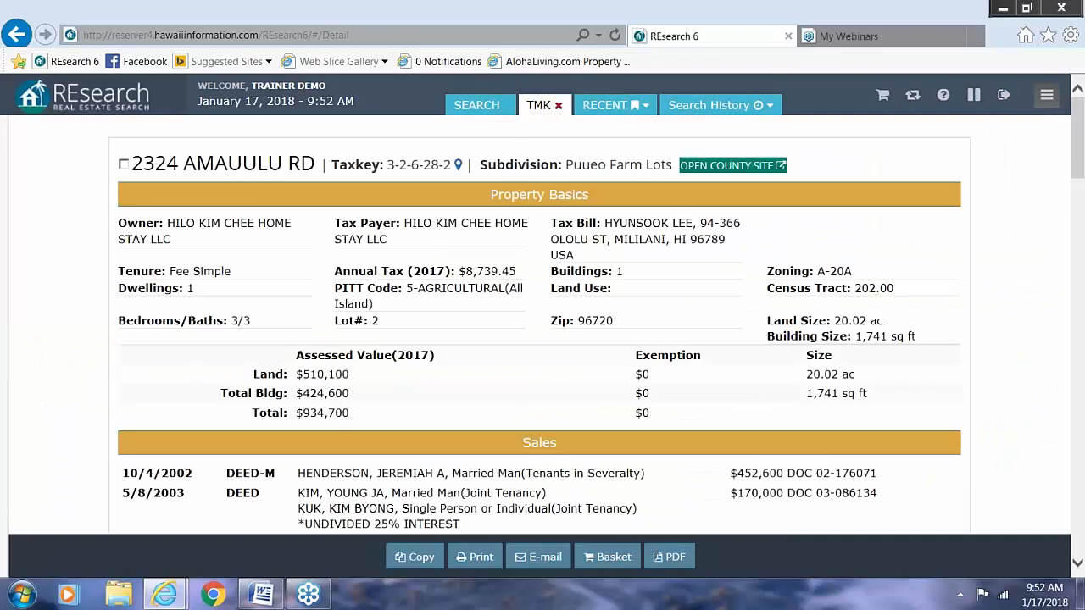
pyautogui.click(559, 107)
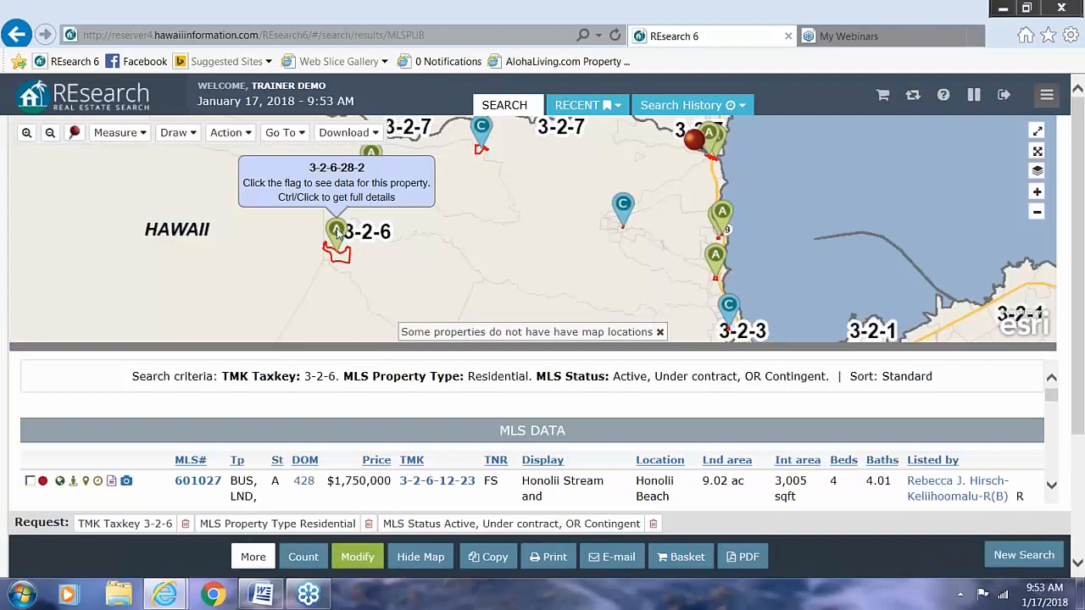
# View the MLS summary of parcel 3-2-6-28-2 from its map flag and close the summary.
pyautogui.click(337, 229)
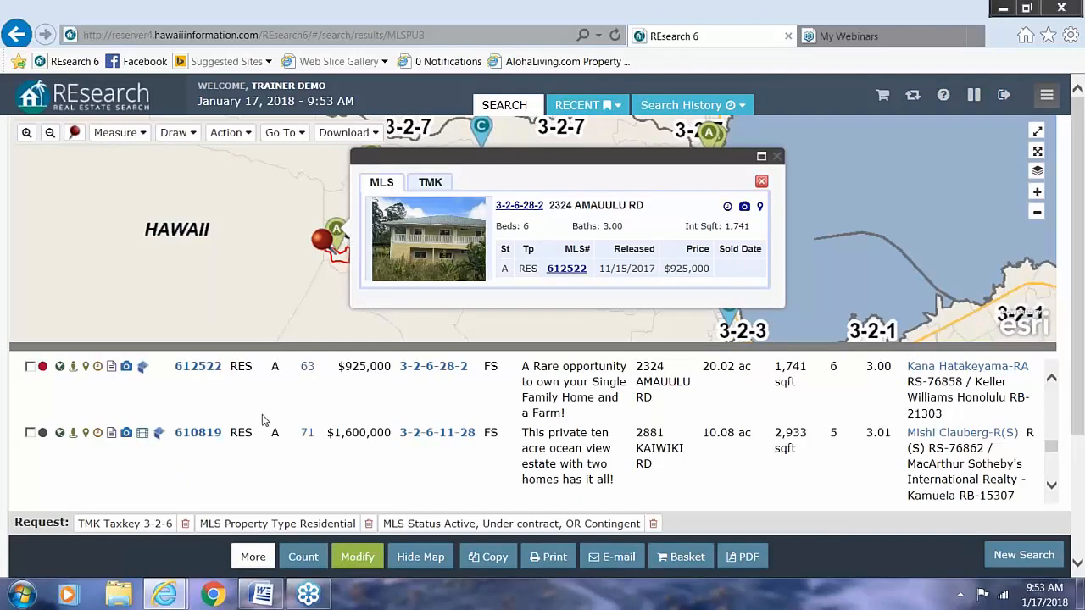
pyautogui.scroll(-1, 254, 462)
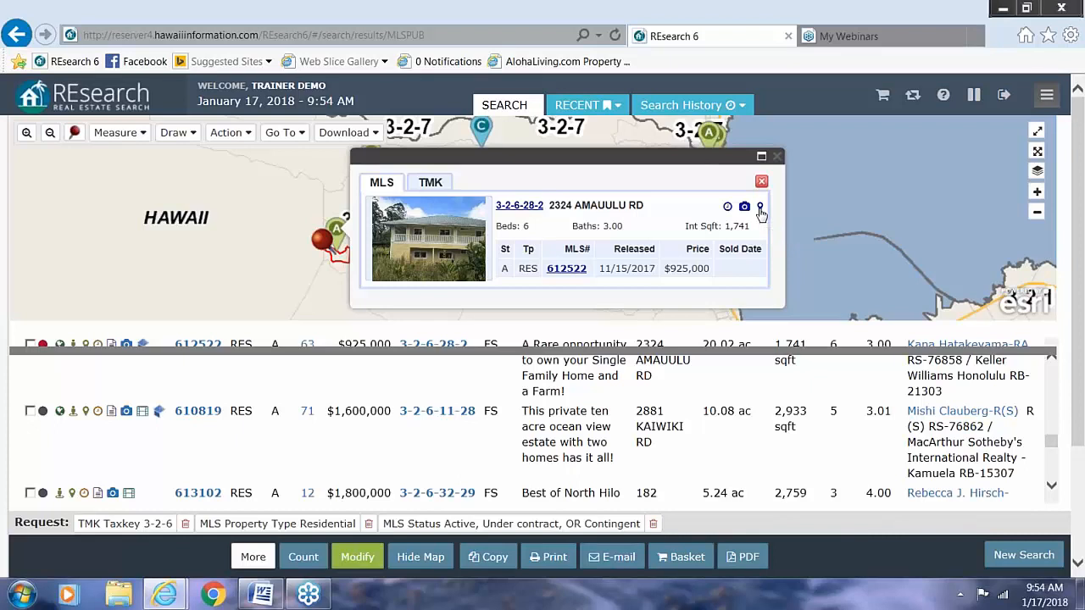
pyautogui.click(776, 158)
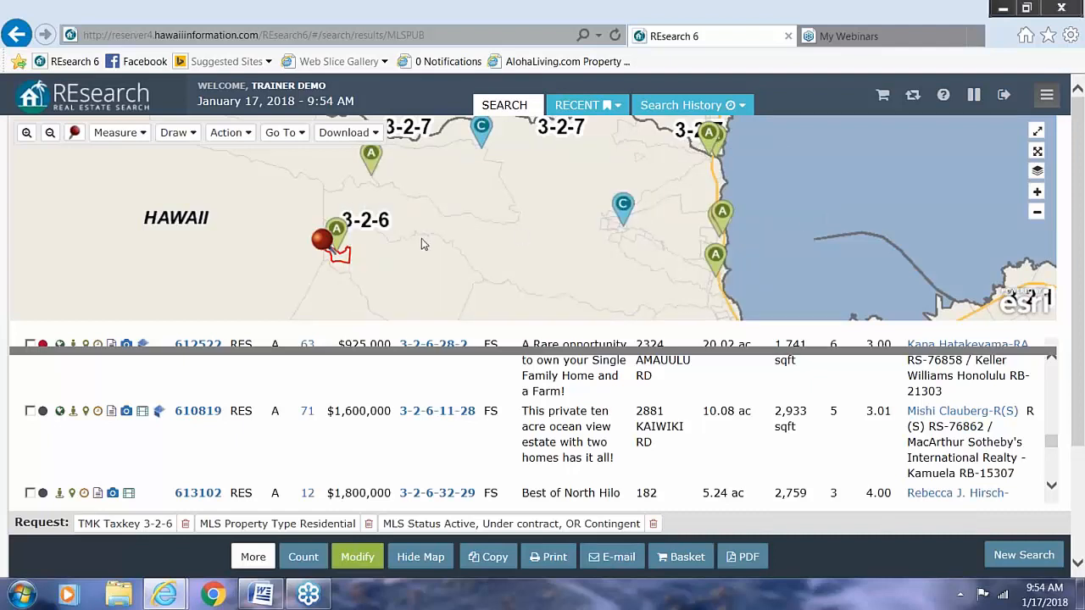
# Review the TMK ownership and sales summary for parcel 3-2-6-28-2 on the map and close it.
pyautogui.click(345, 232)
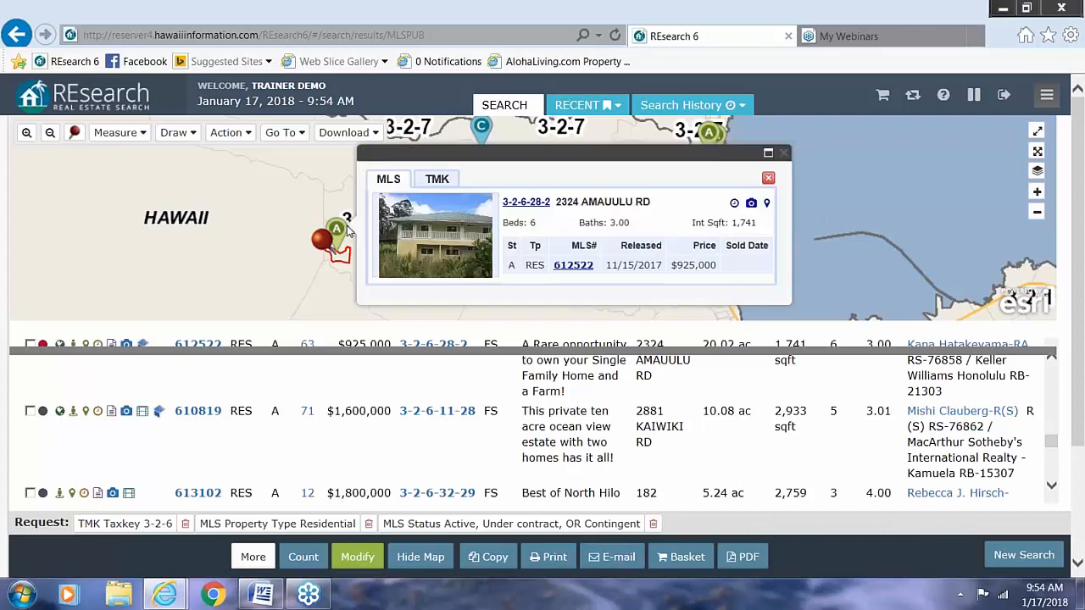
pyautogui.click(437, 181)
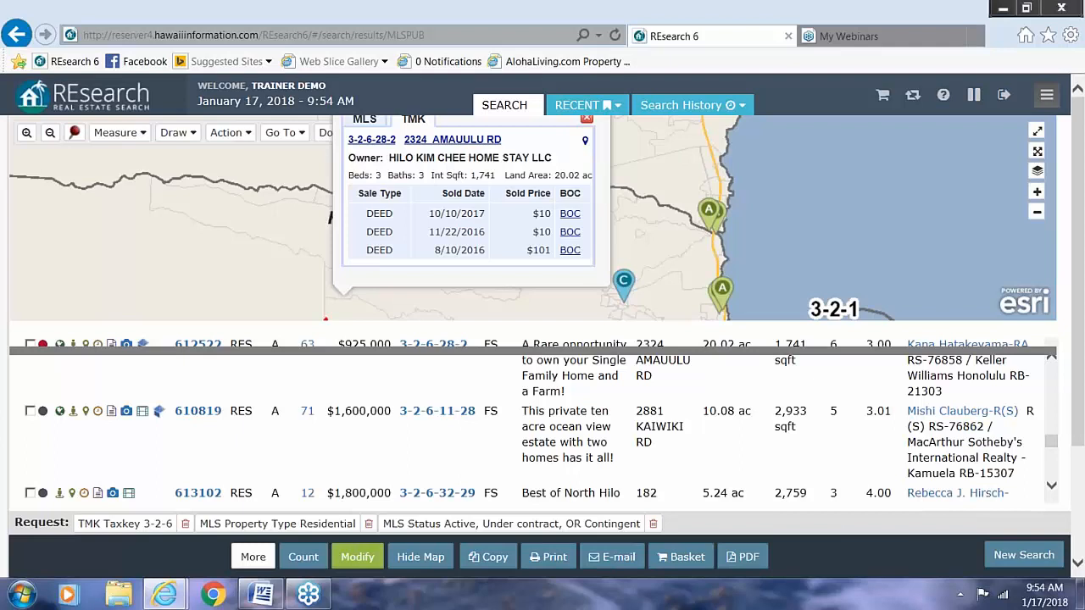
pyautogui.click(586, 121)
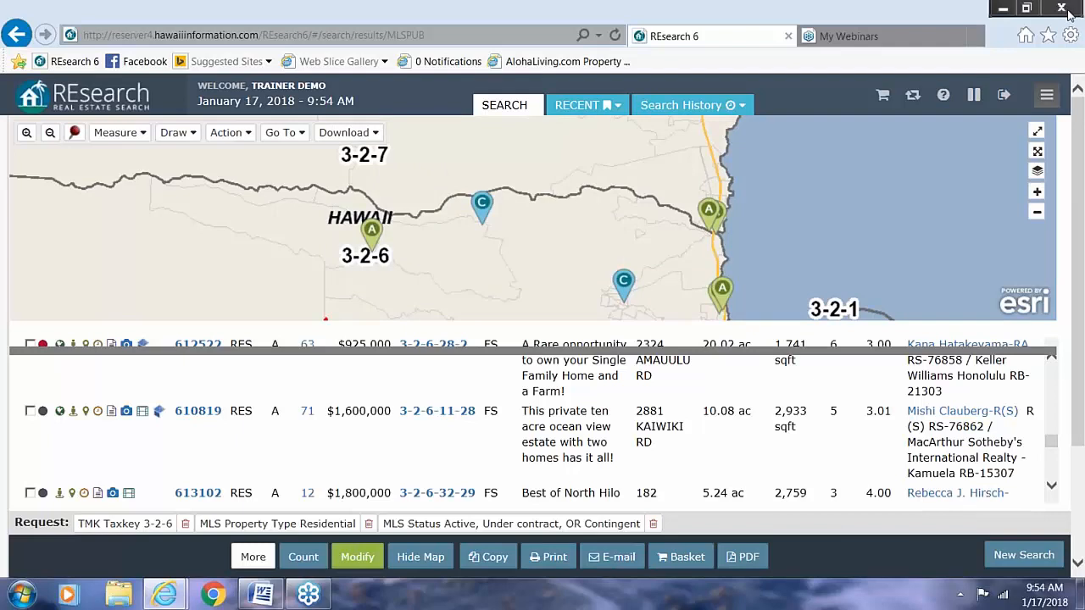
# Open the results map in a separate maximized window and look over the flagged parcels in zone 3-2-6.
pyautogui.click(1040, 151)
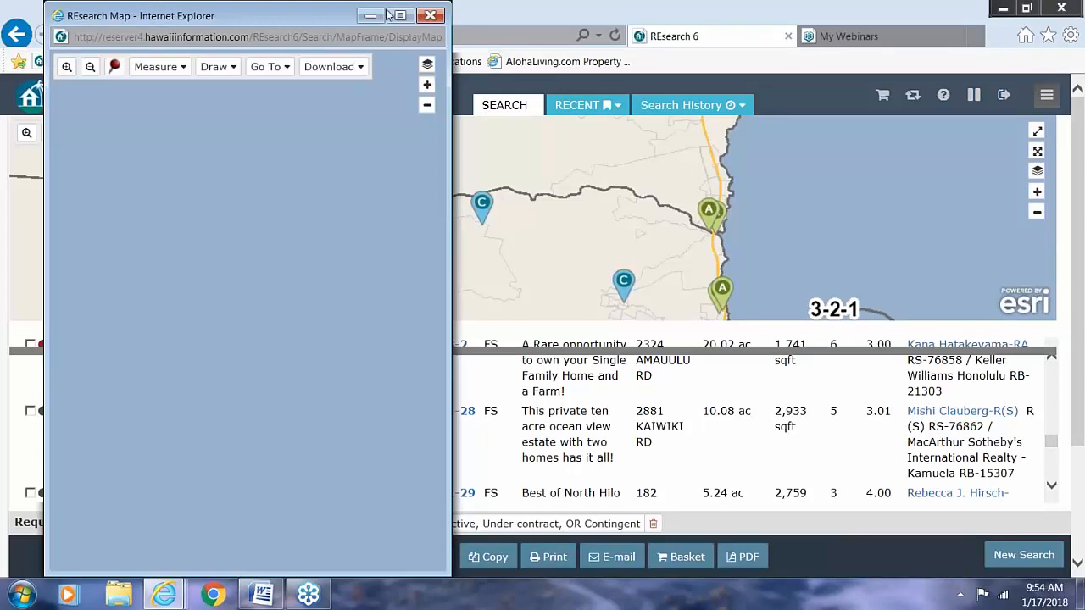
pyautogui.click(389, 15)
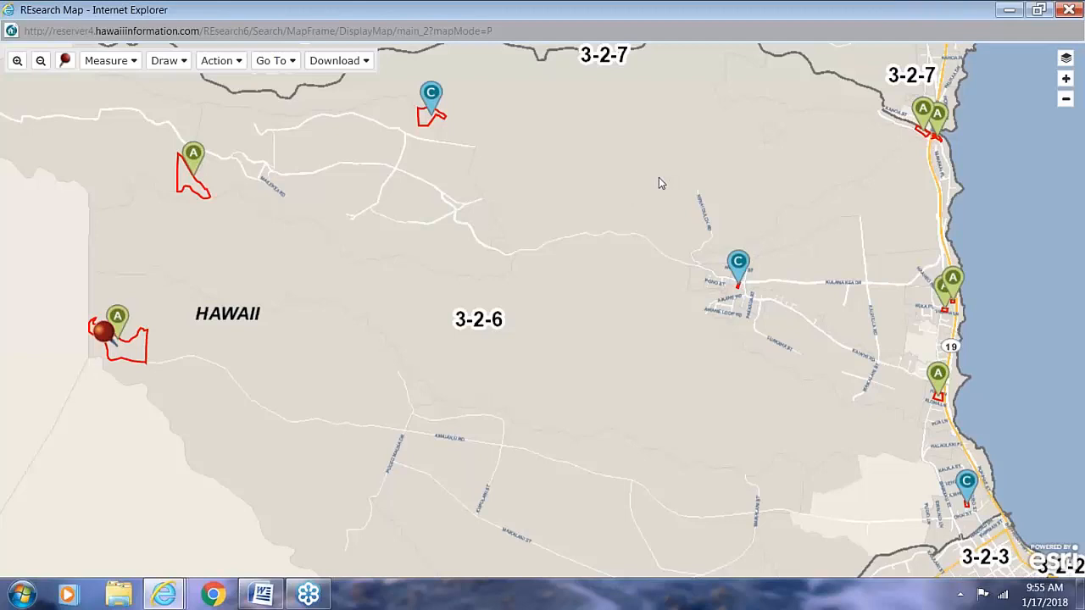
pyautogui.moveTo(659, 177); pyautogui.dragTo(705, 163)
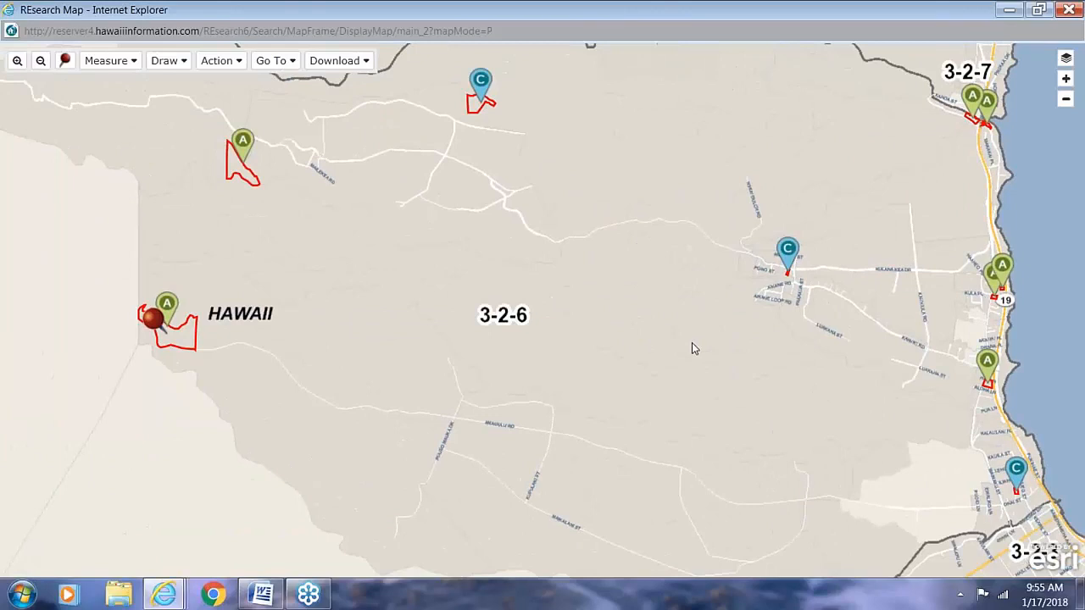
pyautogui.moveTo(691, 347); pyautogui.dragTo(663, 345)
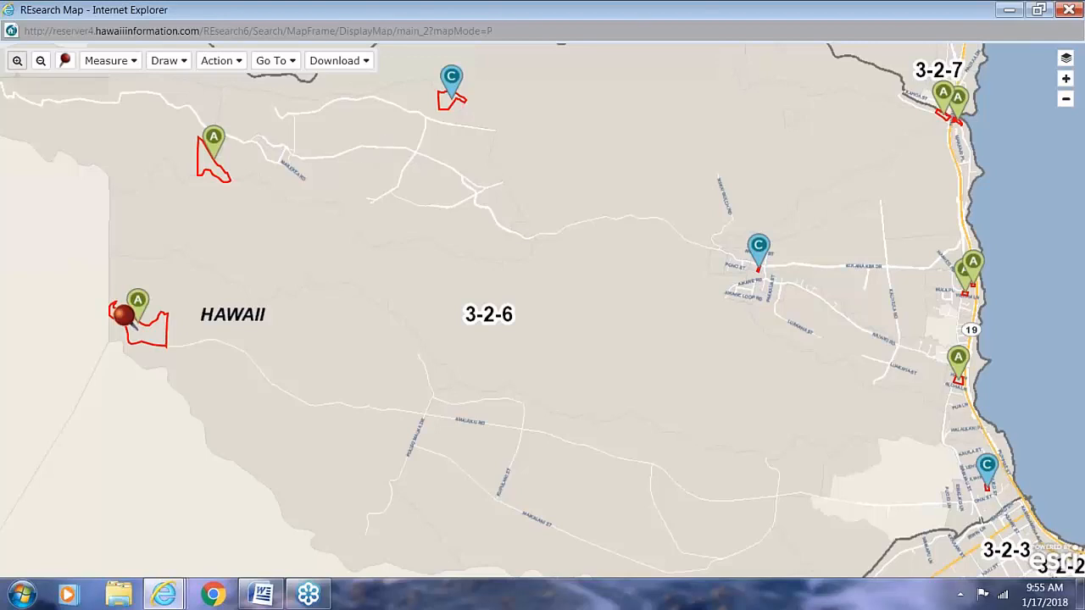
# Use Rectangle Zoom In to enlarge the area around the flagged parcel near Kulana Kea Dr.
pyautogui.click(17, 65)
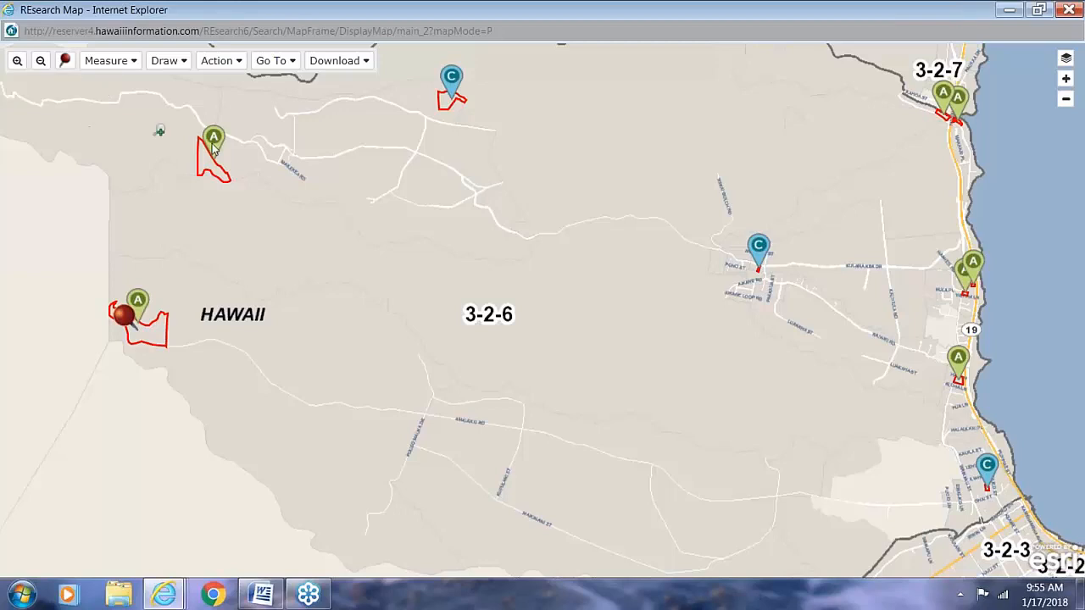
pyautogui.click(627, 268)
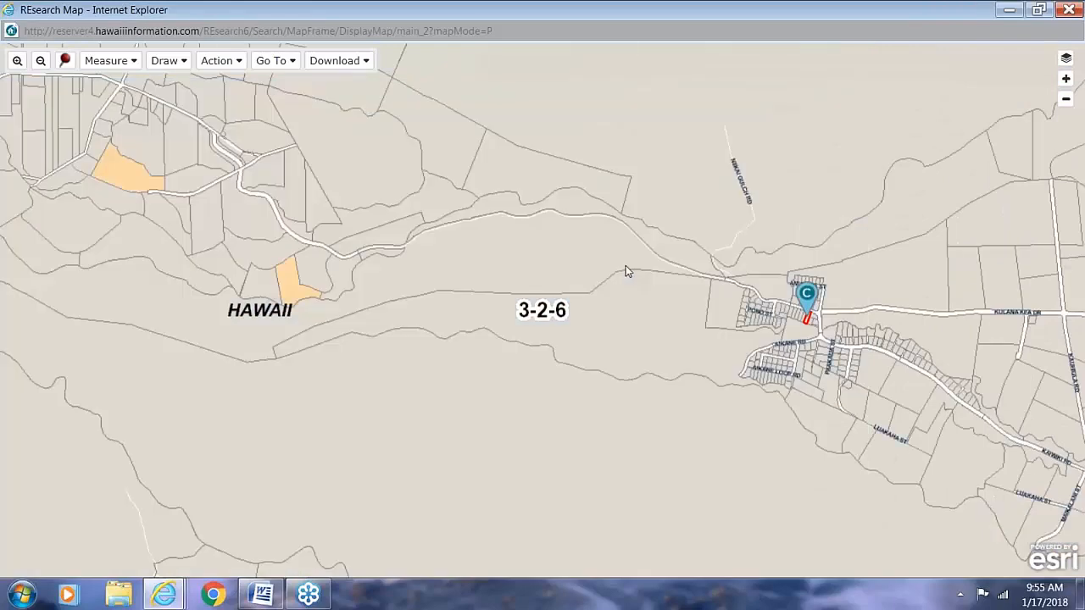
pyautogui.click(16, 62)
pyautogui.moveTo(712, 237); pyautogui.dragTo(880, 389)
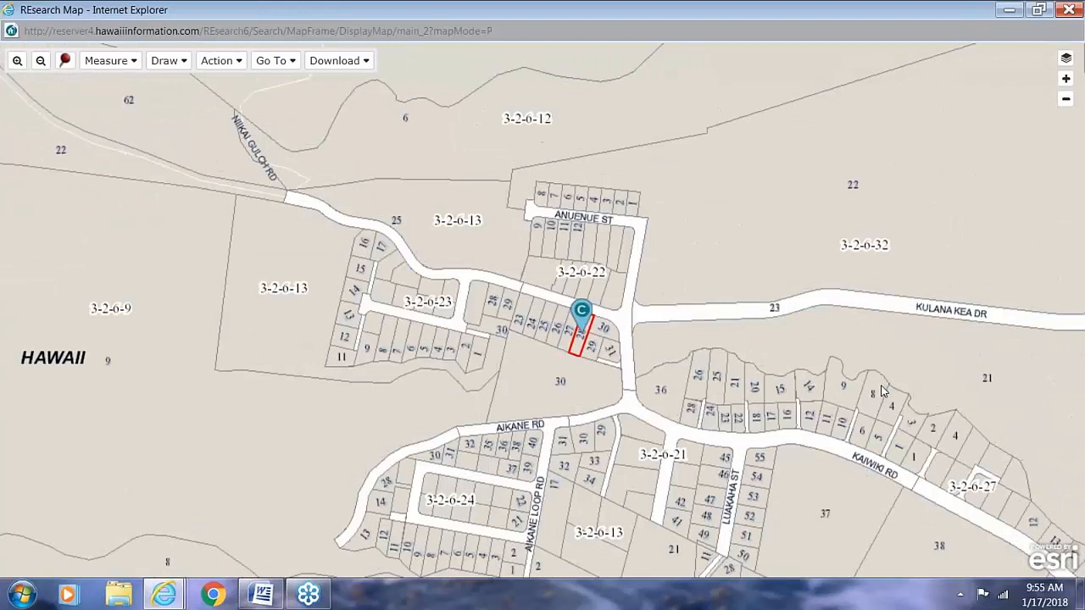
# Use rectangle zoom out to show a wider area around the flagged parcel near Kulana Kea Dr.
pyautogui.click(40, 66)
pyautogui.scroll(-1, 514, 310)
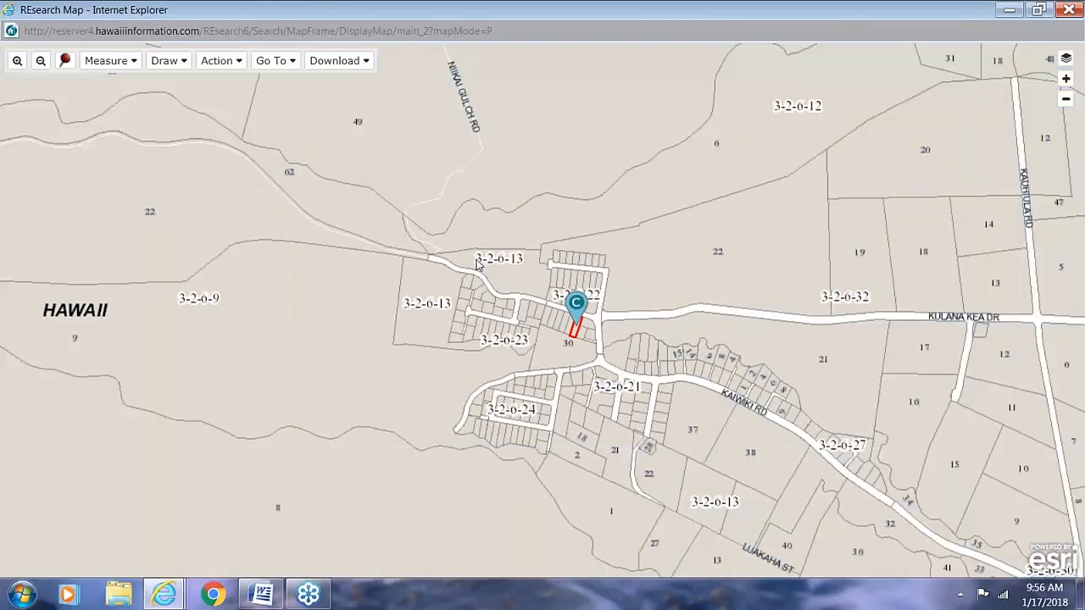
pyautogui.click(40, 62)
pyautogui.moveTo(44, 104); pyautogui.dragTo(870, 539)
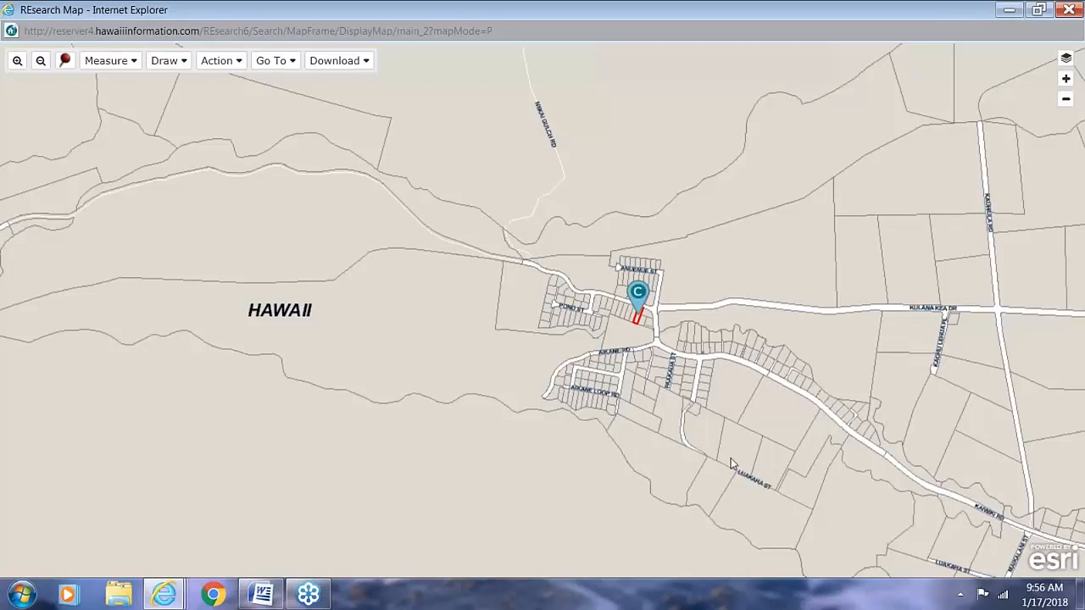
# Examine the flagged parcels between Haaheo Elementary and Hawaii Belt Rd up close with Rectangle Zoom In.
pyautogui.moveTo(791, 354); pyautogui.dragTo(501, 321)
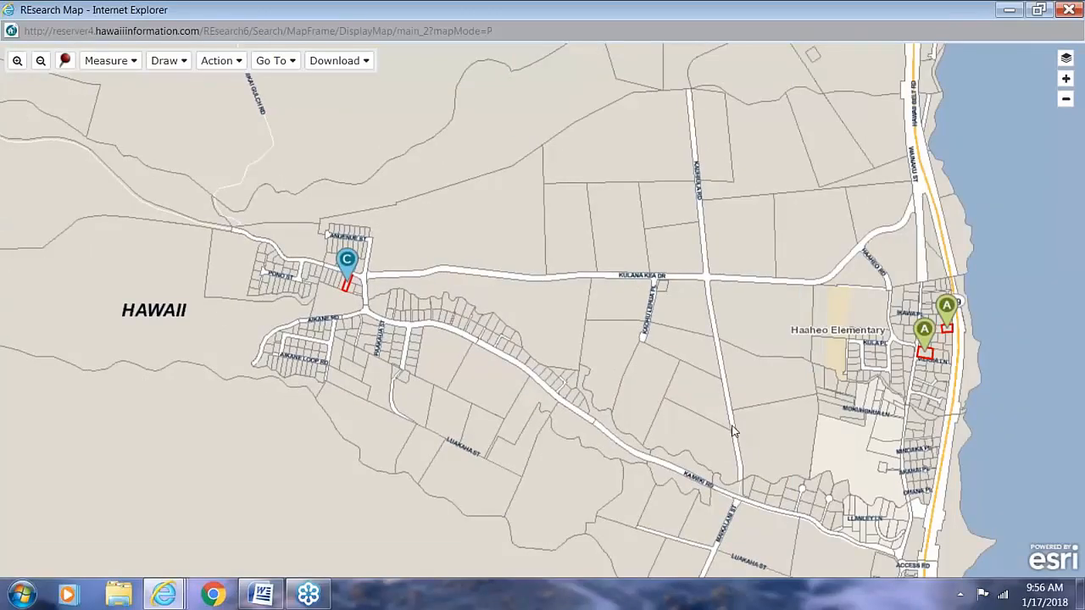
pyautogui.moveTo(734, 433); pyautogui.dragTo(543, 381)
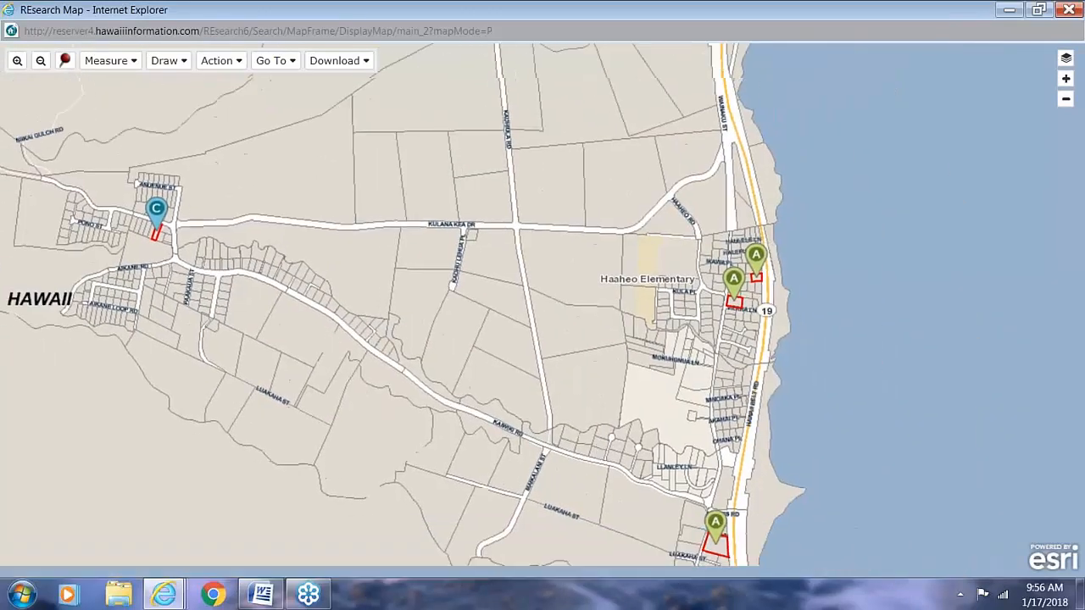
pyautogui.moveTo(588, 437); pyautogui.dragTo(555, 408)
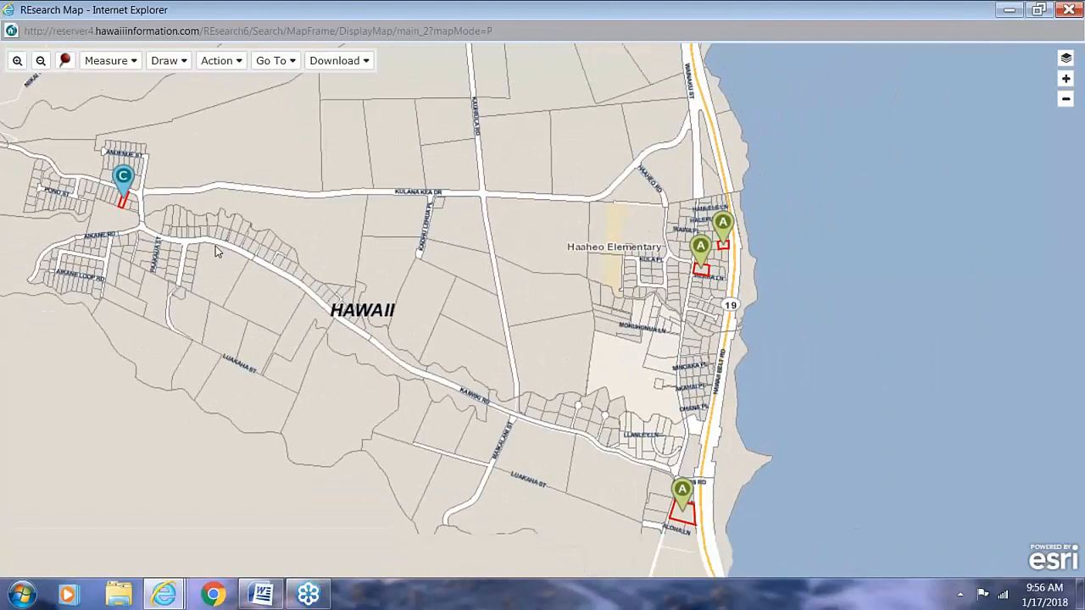
pyautogui.click(14, 63)
pyautogui.moveTo(485, 156); pyautogui.dragTo(835, 338)
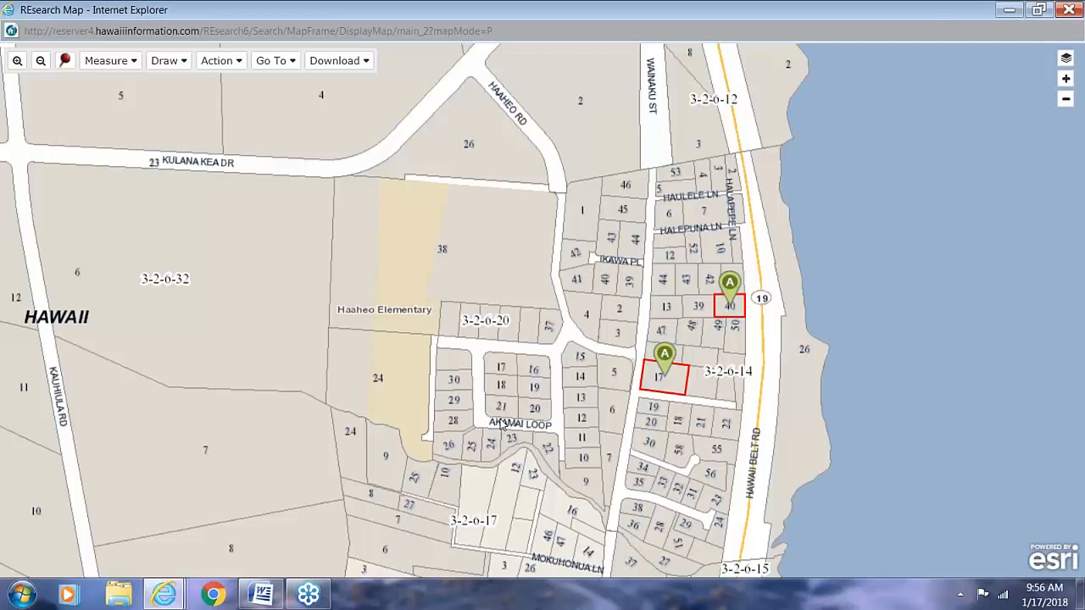
pyautogui.moveTo(502, 426); pyautogui.dragTo(436, 380)
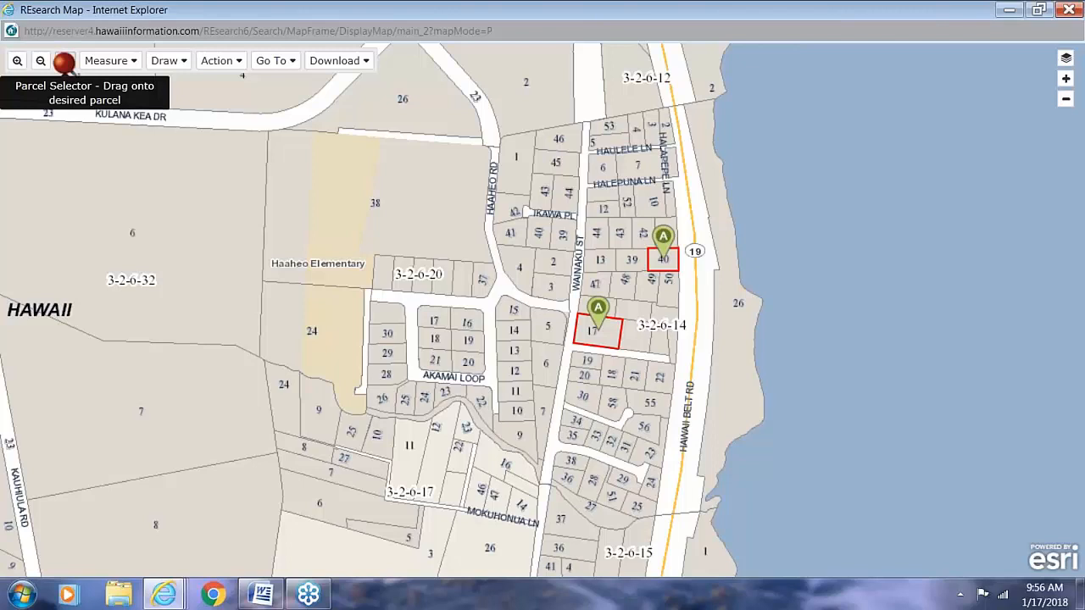
# Place the parcel selector on parcel 38 and parcel 24 near Haaheo Elementary, view parcel 24's tax record, and return to the map.
pyautogui.moveTo(65, 66); pyautogui.dragTo(424, 212)
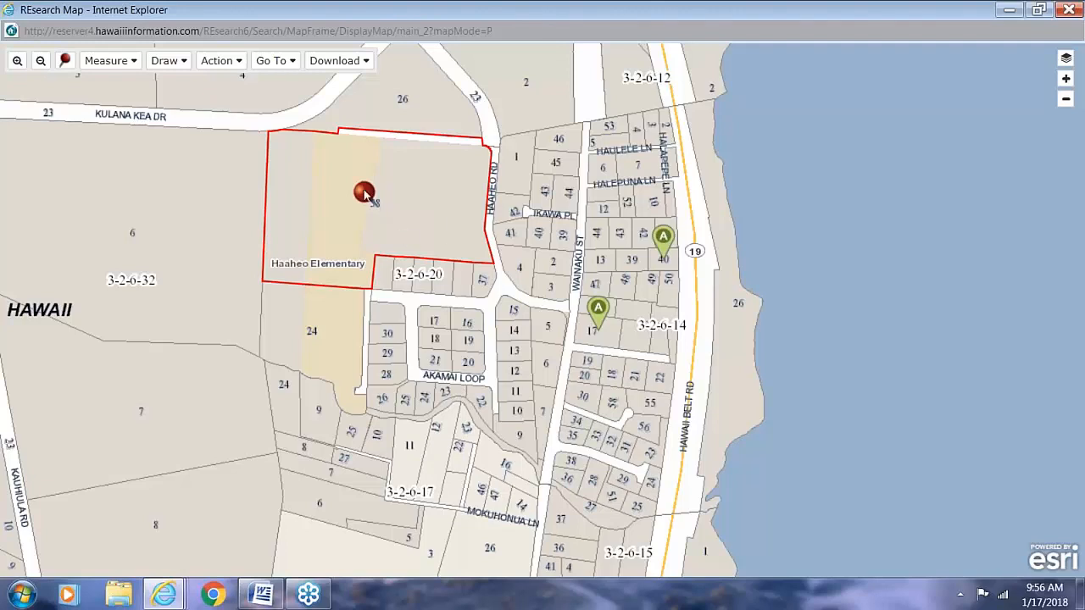
pyautogui.click(302, 333)
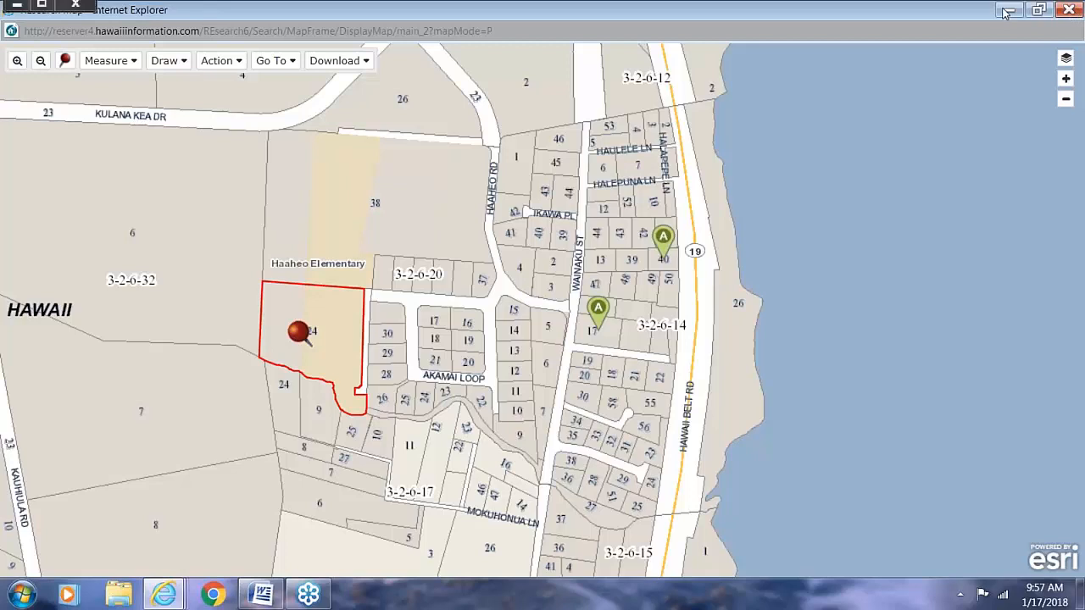
pyautogui.click(1006, 12)
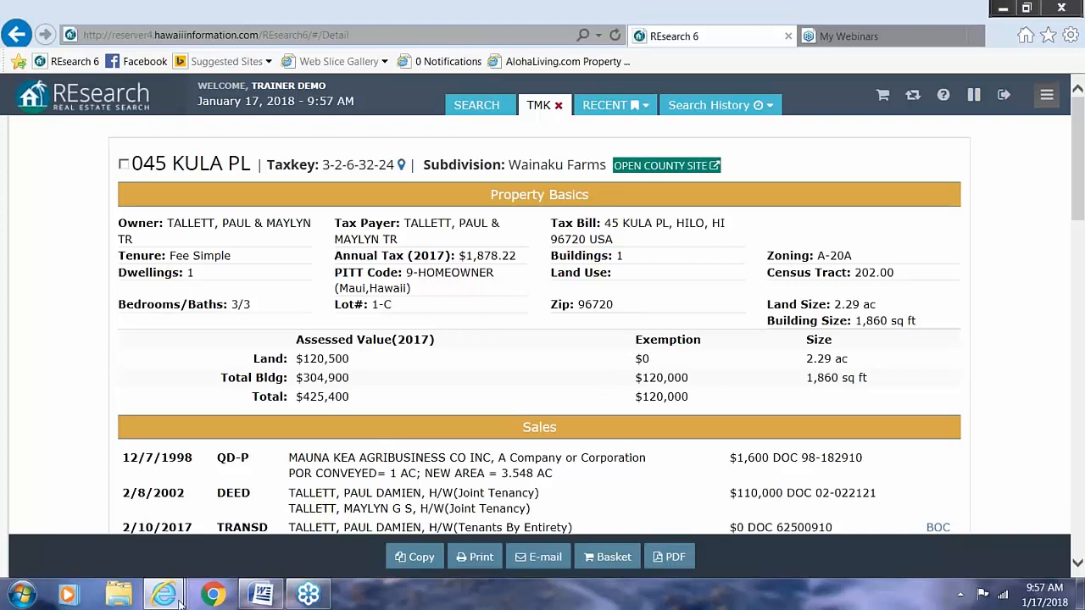
pyautogui.moveTo(169, 596)
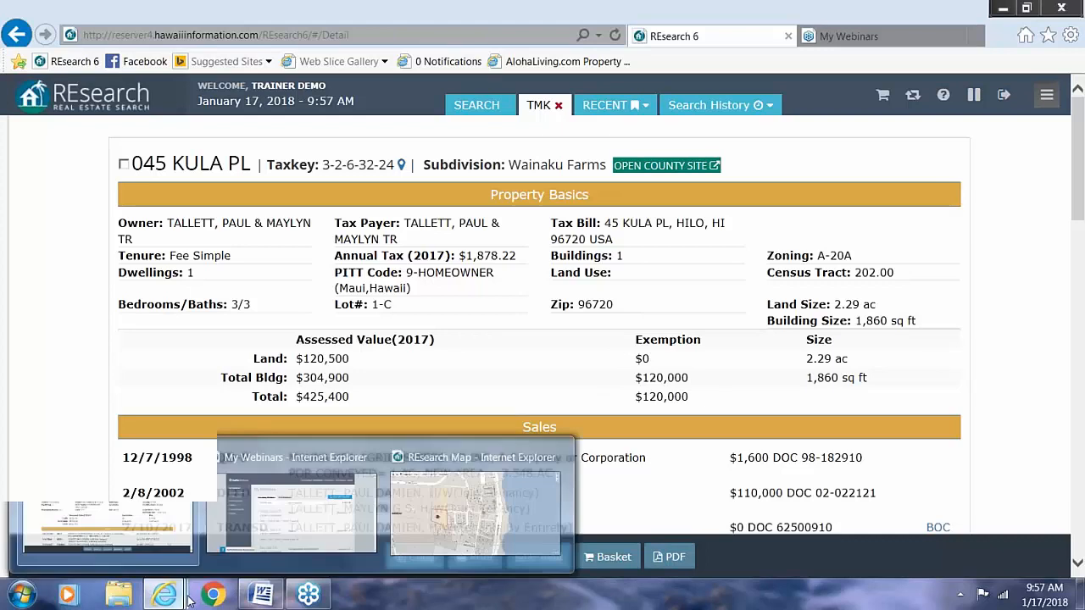
pyautogui.click(477, 462)
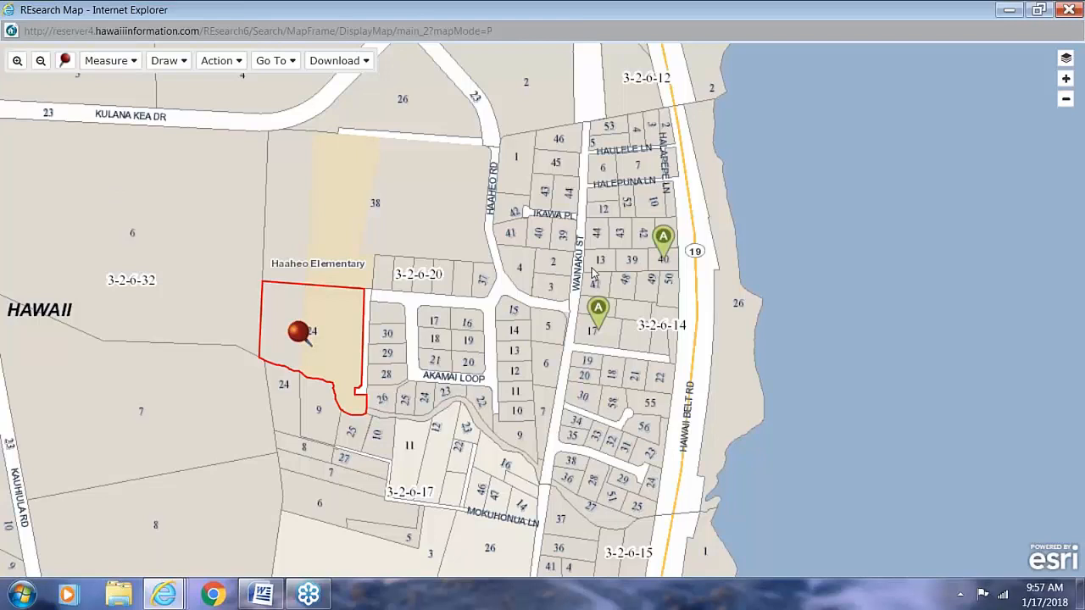
# Measure the parcel boundary below lots 41, 40 and 39 from Haaheo Rd to Wainaku St with a One Line measurement.
pyautogui.moveTo(593, 315)
pyautogui.click(16, 60)
pyautogui.moveTo(320, 154); pyautogui.dragTo(802, 385)
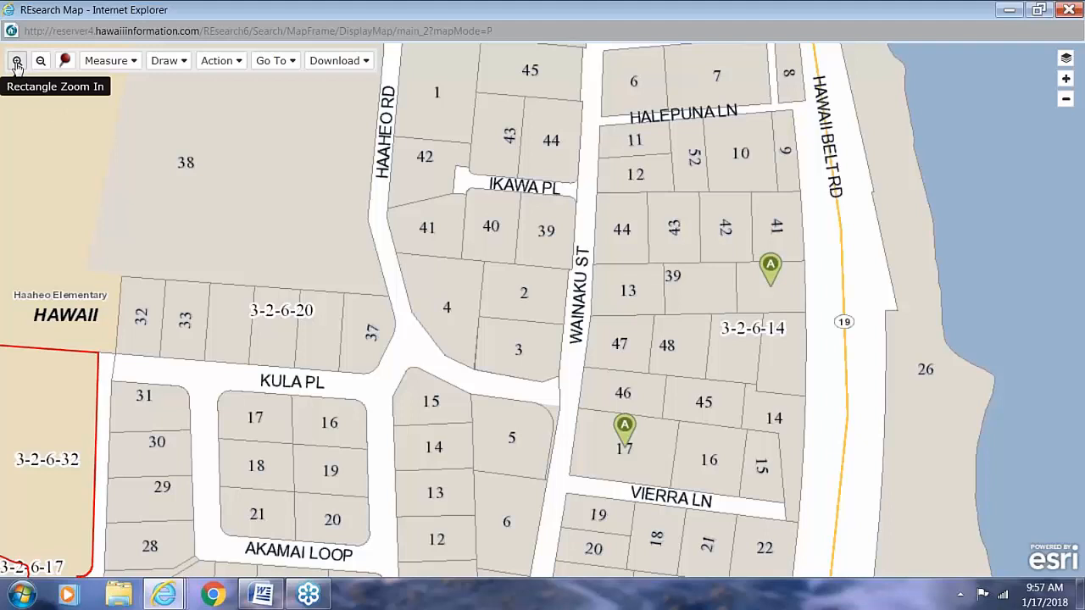
pyautogui.click(110, 61)
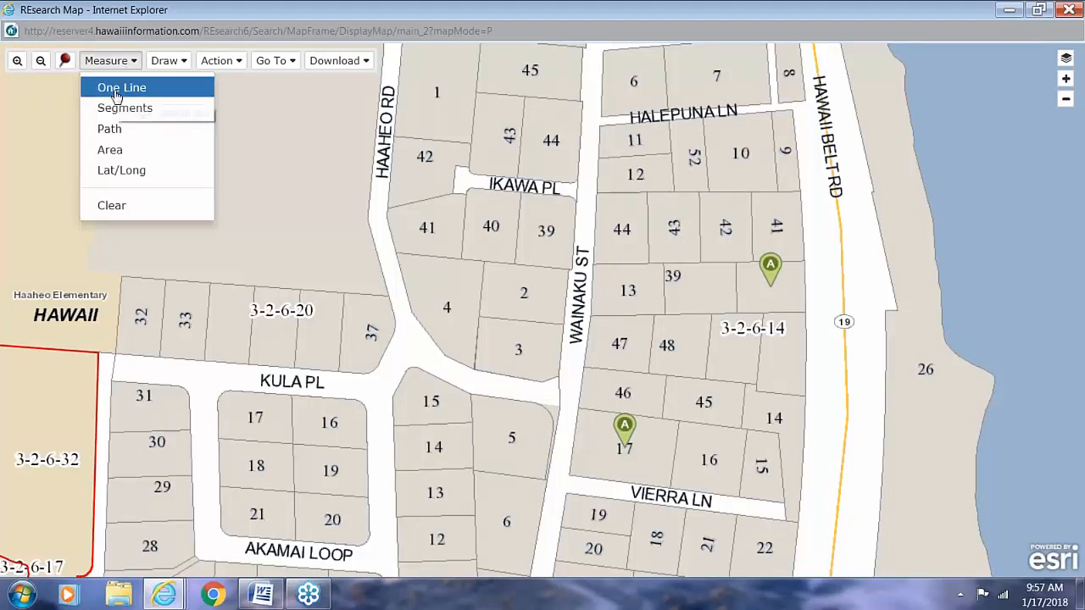
pyautogui.click(115, 90)
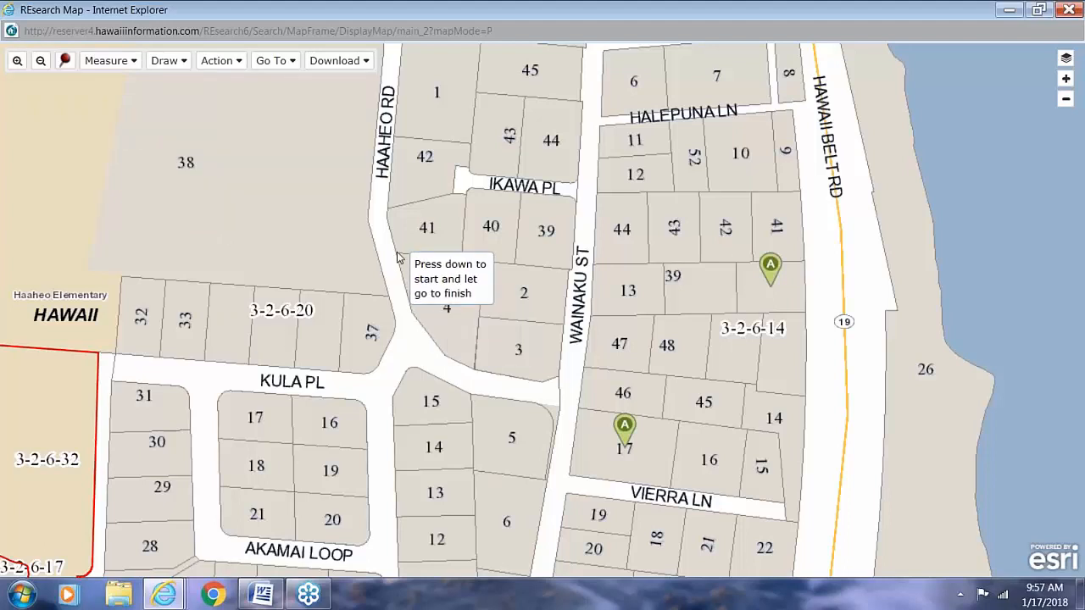
pyautogui.moveTo(397, 254); pyautogui.dragTo(574, 275)
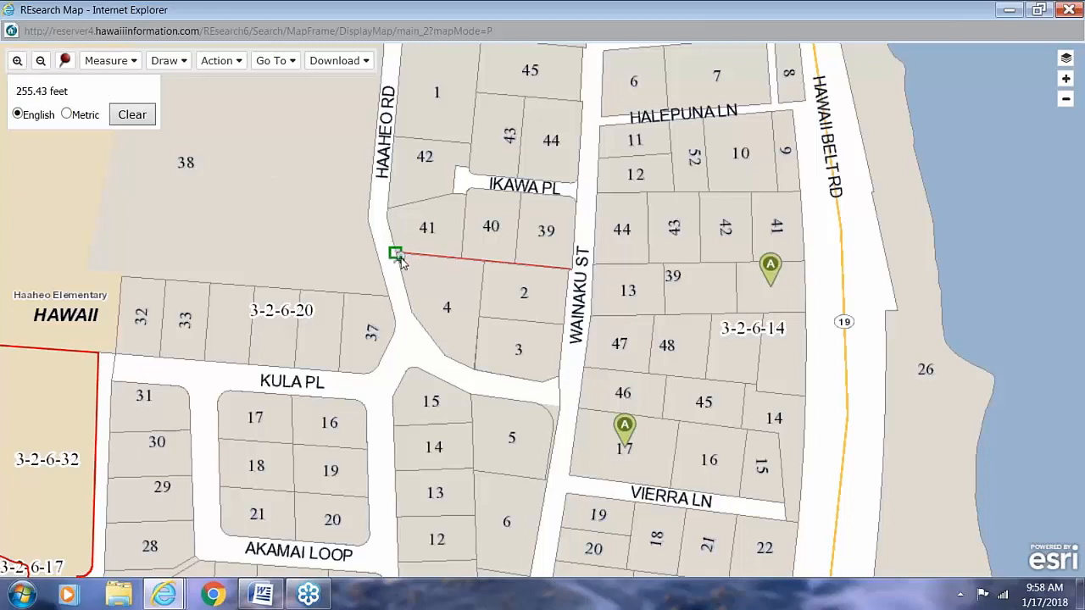
# Check the measured line's start against the parcel corner at Haaheo Rd up close, and clear the measurement.
pyautogui.scroll(3, 405, 263)
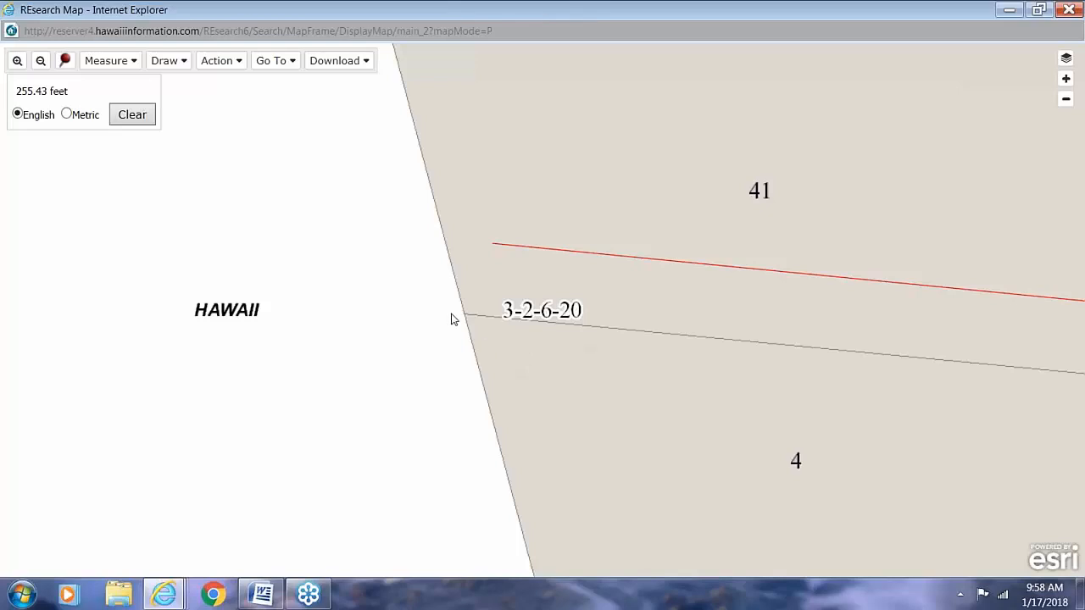
pyautogui.scroll(-2, 431, 322)
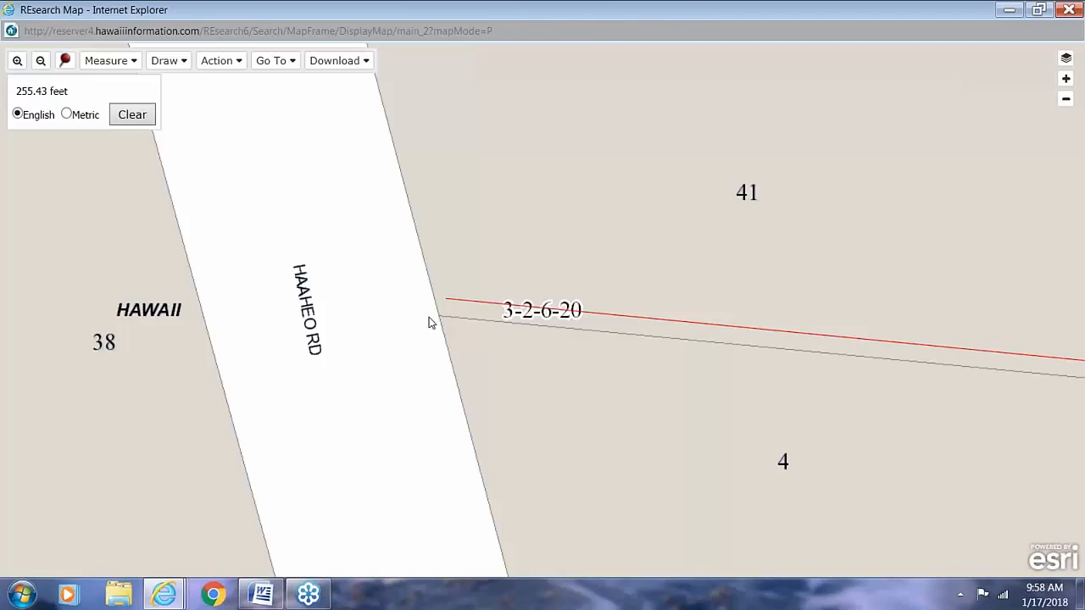
pyautogui.scroll(-2, 431, 320)
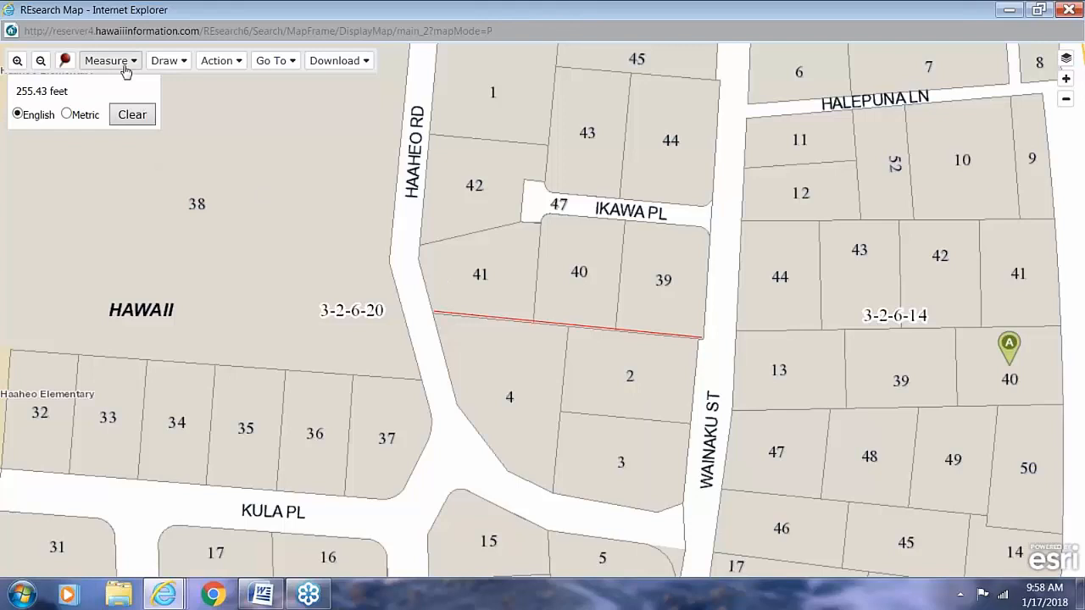
pyautogui.click(130, 117)
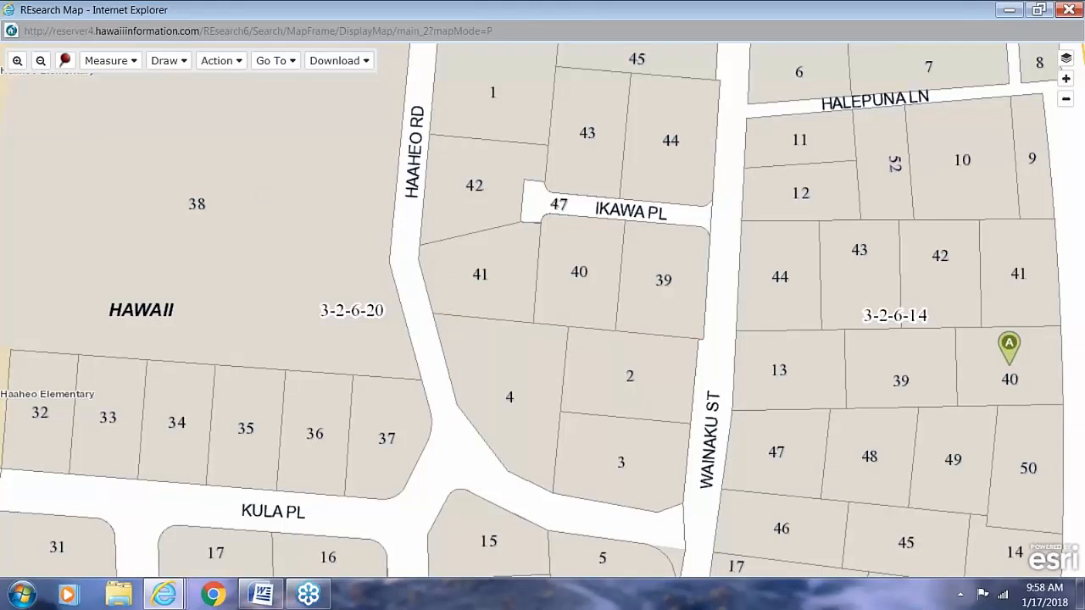
# Measure a Segments route from Kula Pl past lots 4 and 3, up Wainaku St and to the end of Ikawa Pl.
pyautogui.click(109, 61)
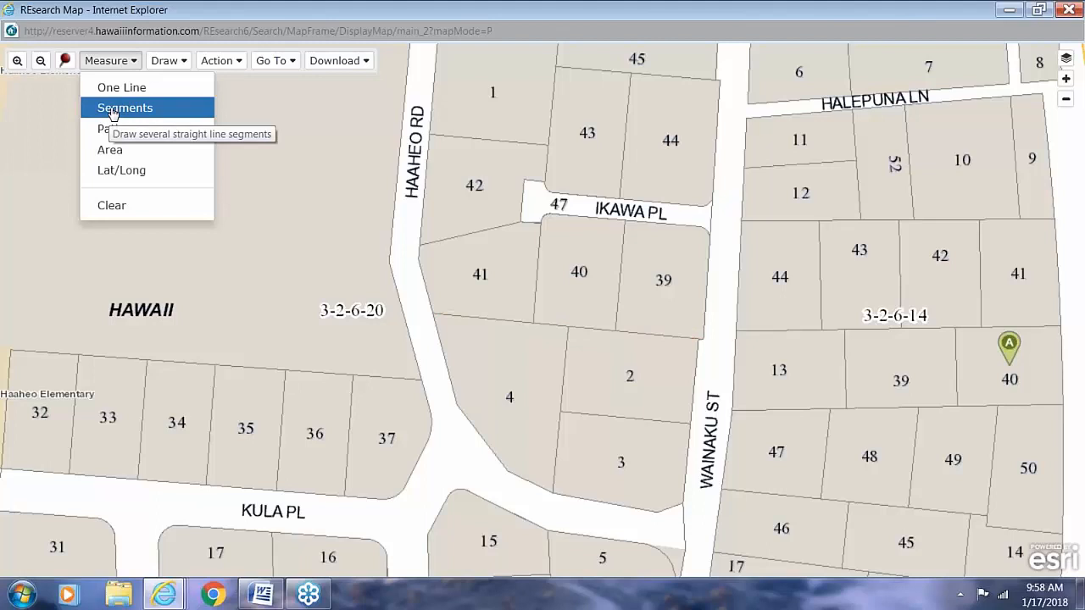
pyautogui.click(114, 110)
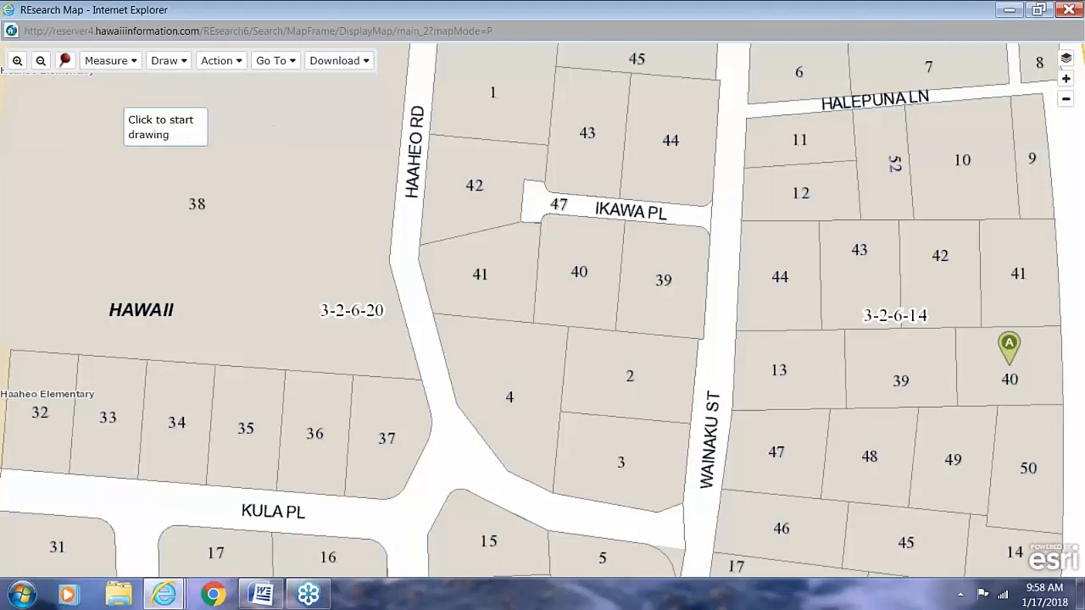
pyautogui.click(16, 491)
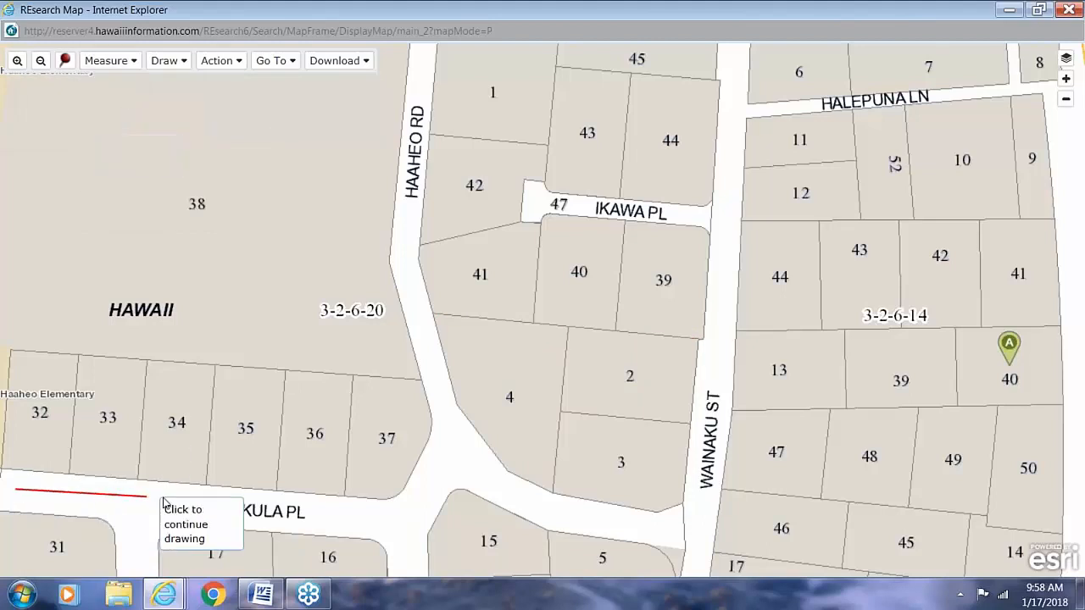
pyautogui.click(415, 524)
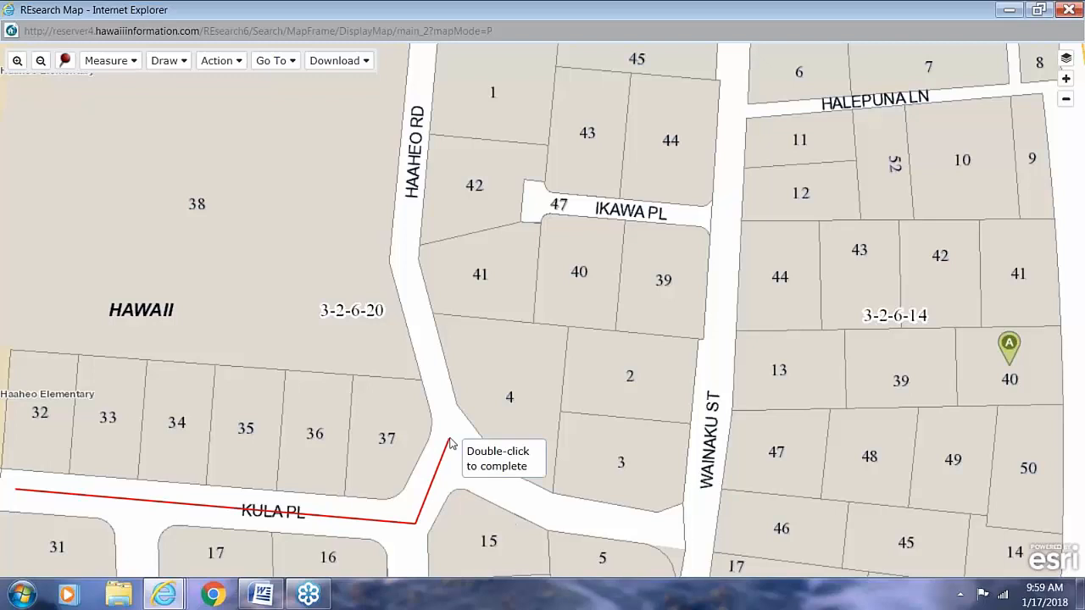
pyautogui.click(450, 438)
pyautogui.click(538, 509)
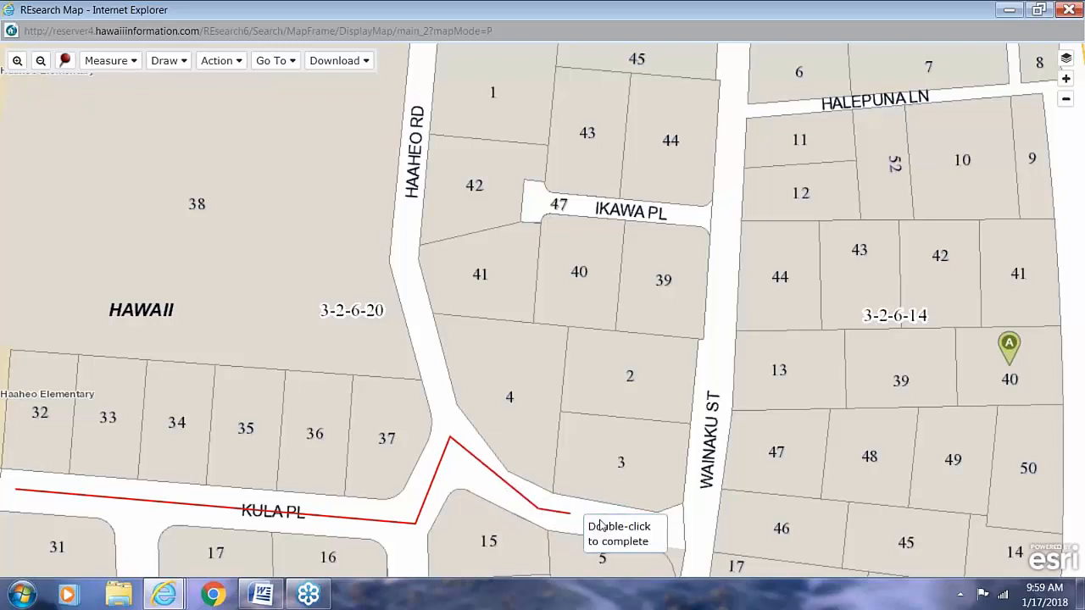
pyautogui.click(704, 526)
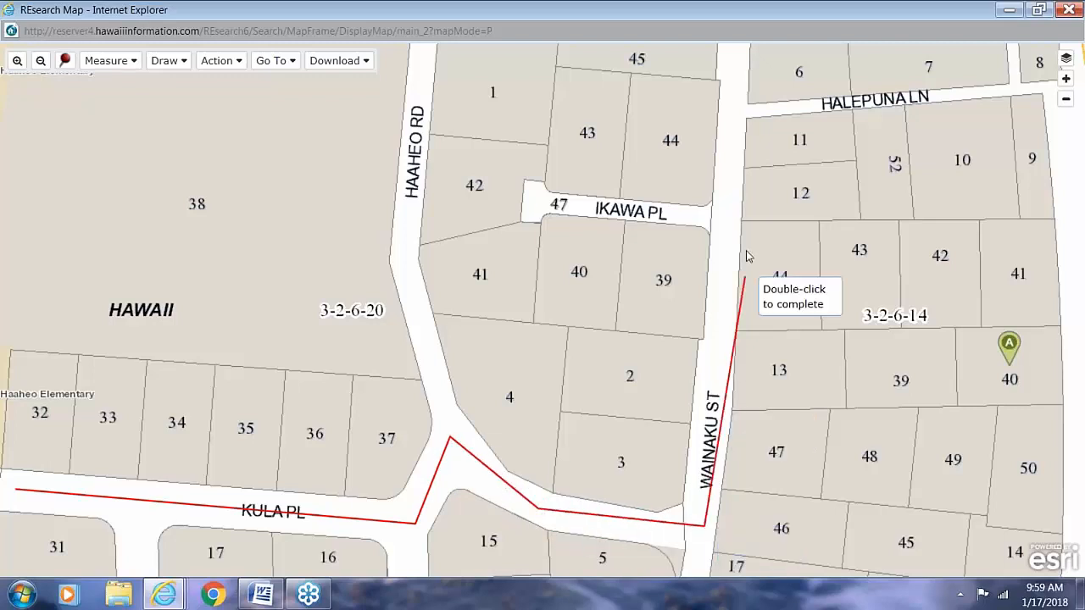
pyautogui.click(722, 215)
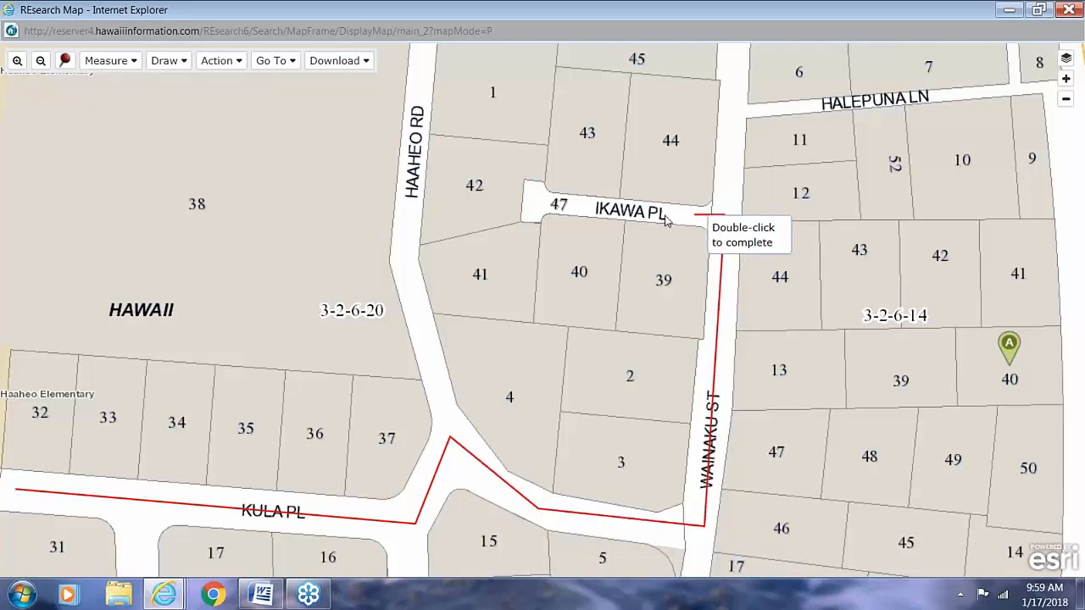
pyautogui.doubleClick(532, 205)
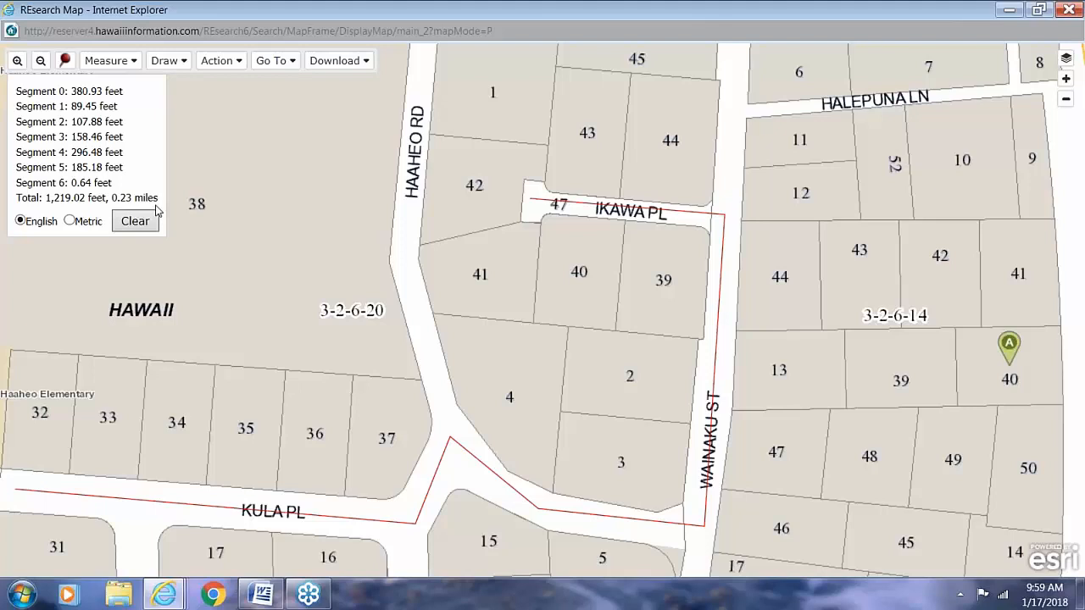
# View the segment route measurement in metric units and clear it from the map.
pyautogui.click(68, 220)
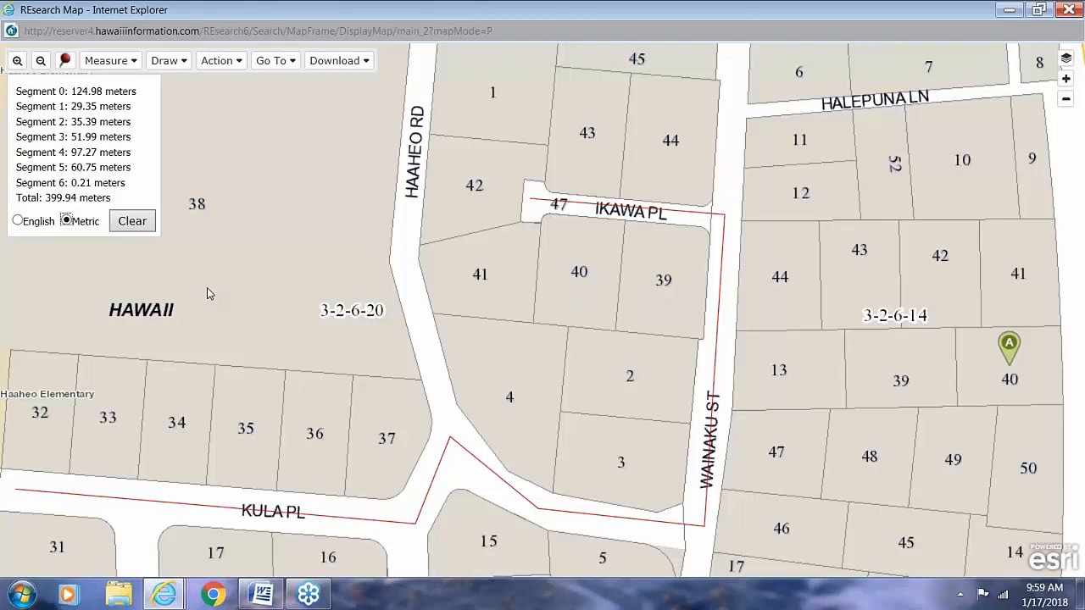
pyautogui.click(132, 222)
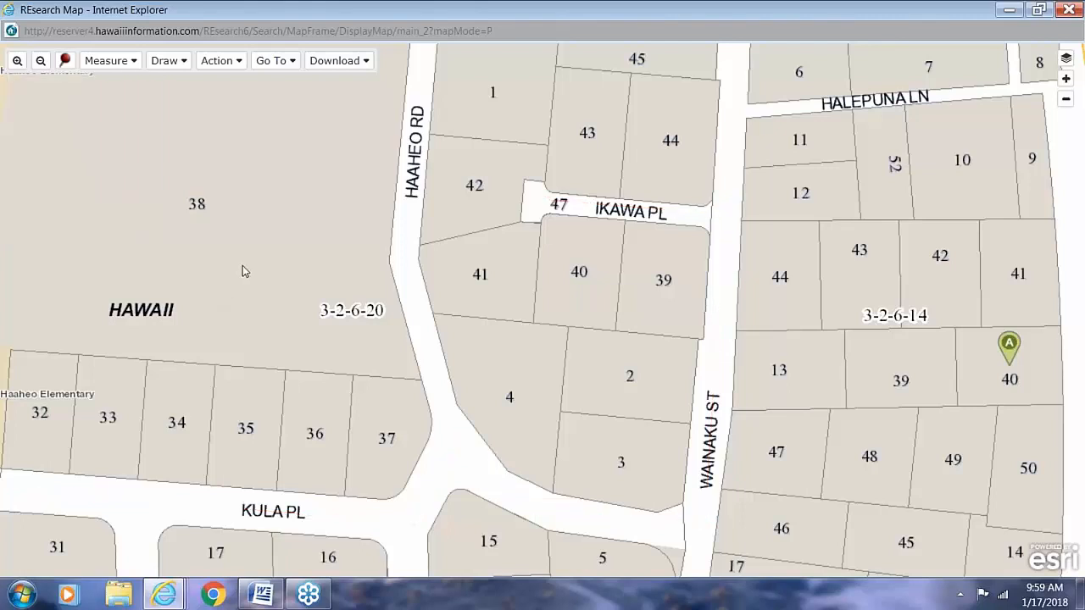
# Measure a freehand Path along Kula Pl, up Wainaku St and into Ikawa Pl, view it in English units, and clear it.
pyautogui.click(131, 61)
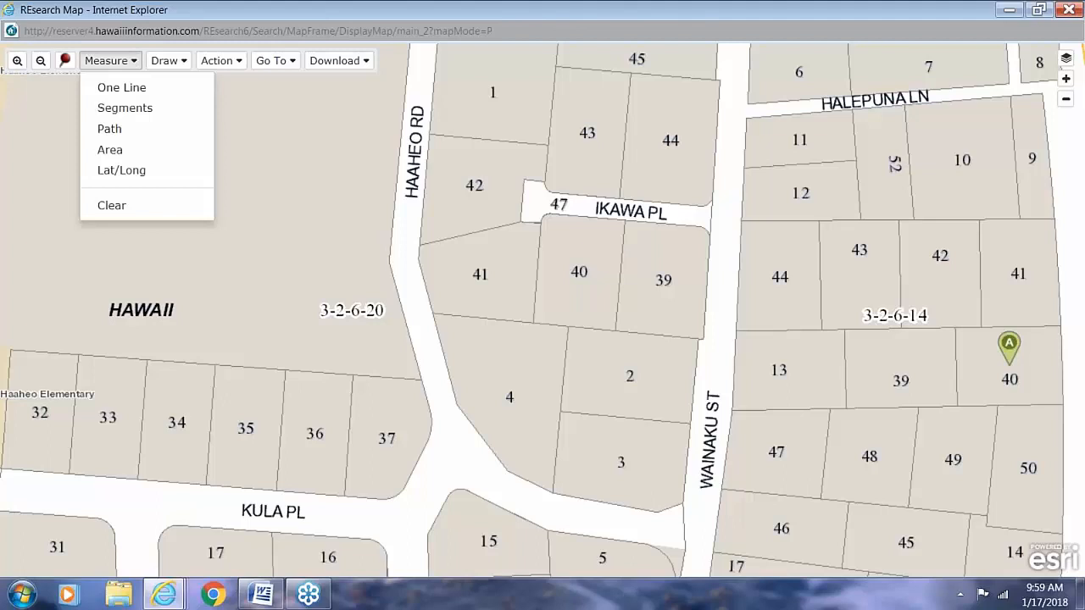
pyautogui.click(111, 129)
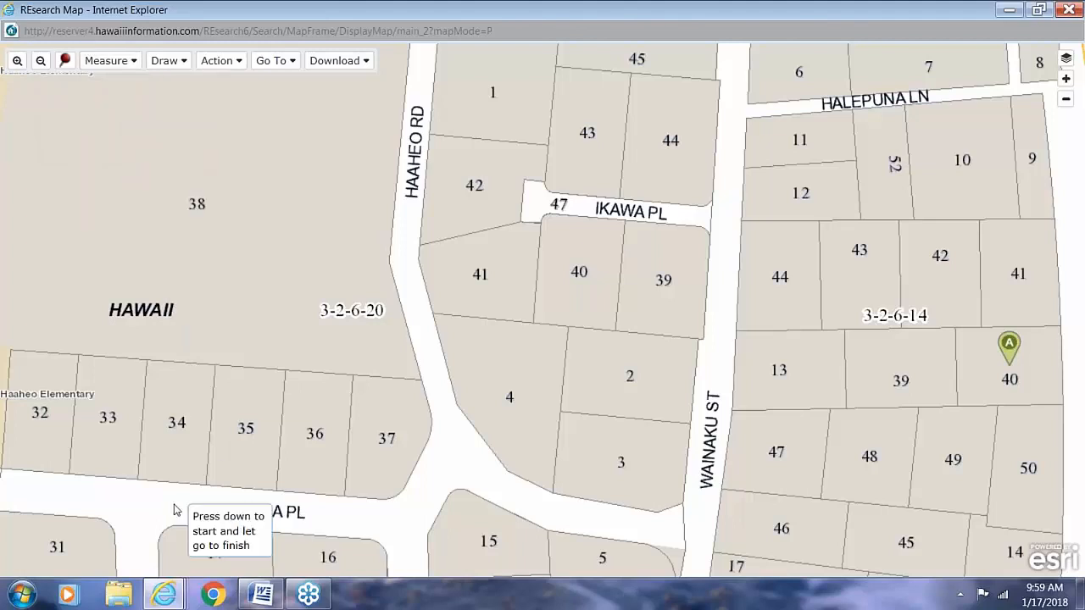
pyautogui.moveTo(24, 494)
pyautogui.mouseDown()
pyautogui.moveTo(220, 517)
pyautogui.moveTo(447, 515)
pyautogui.moveTo(485, 451)
pyautogui.moveTo(612, 521)
pyautogui.moveTo(716, 490)
pyautogui.moveTo(736, 256)
pyautogui.moveTo(726, 217)
pyautogui.moveTo(539, 200)
pyautogui.mouseUp()
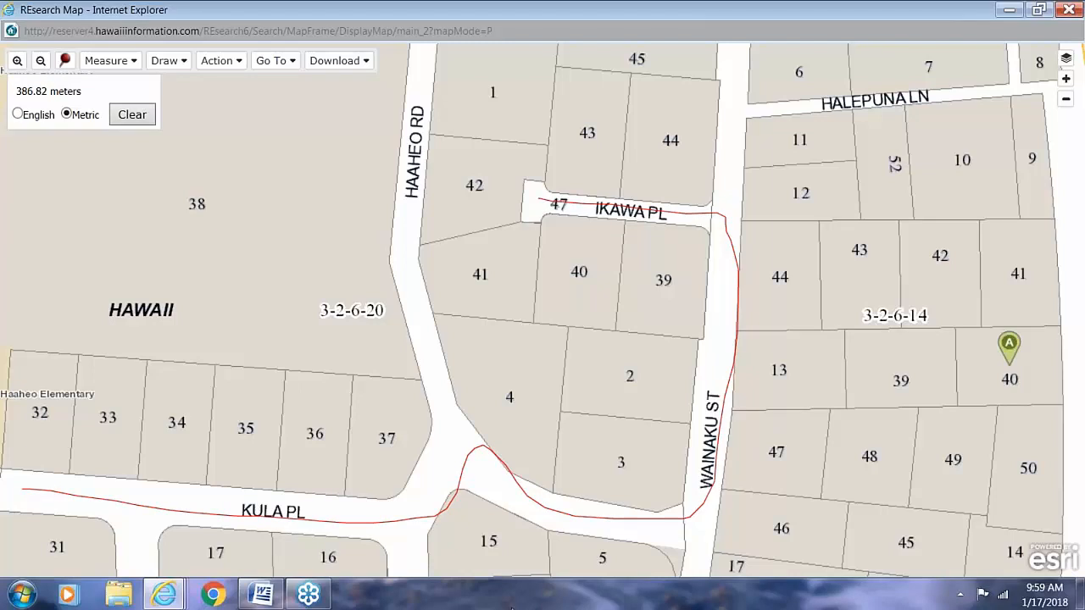
pyautogui.click(18, 113)
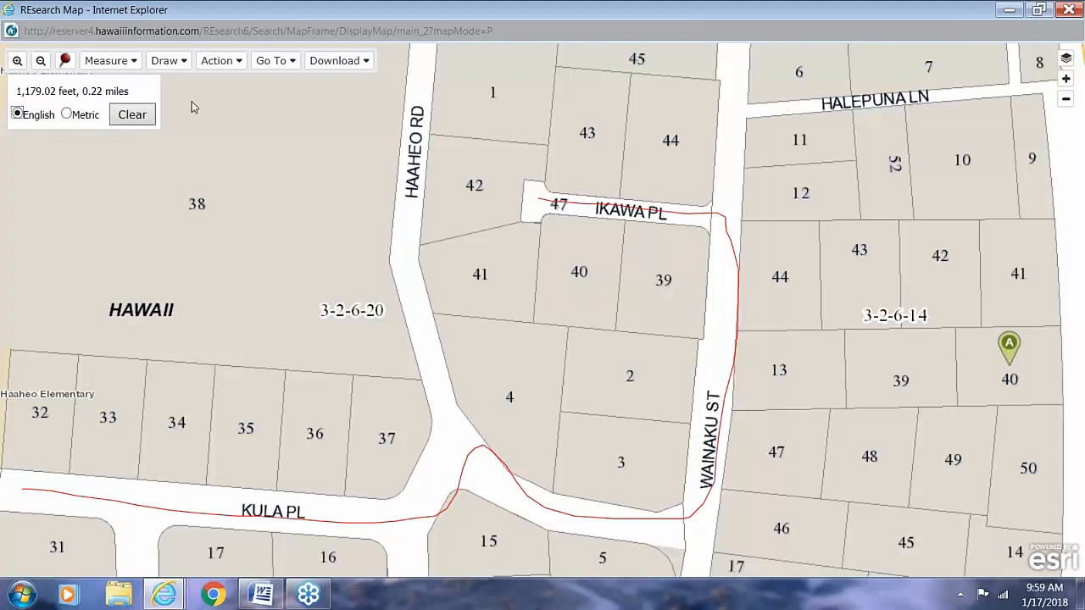
pyautogui.click(129, 117)
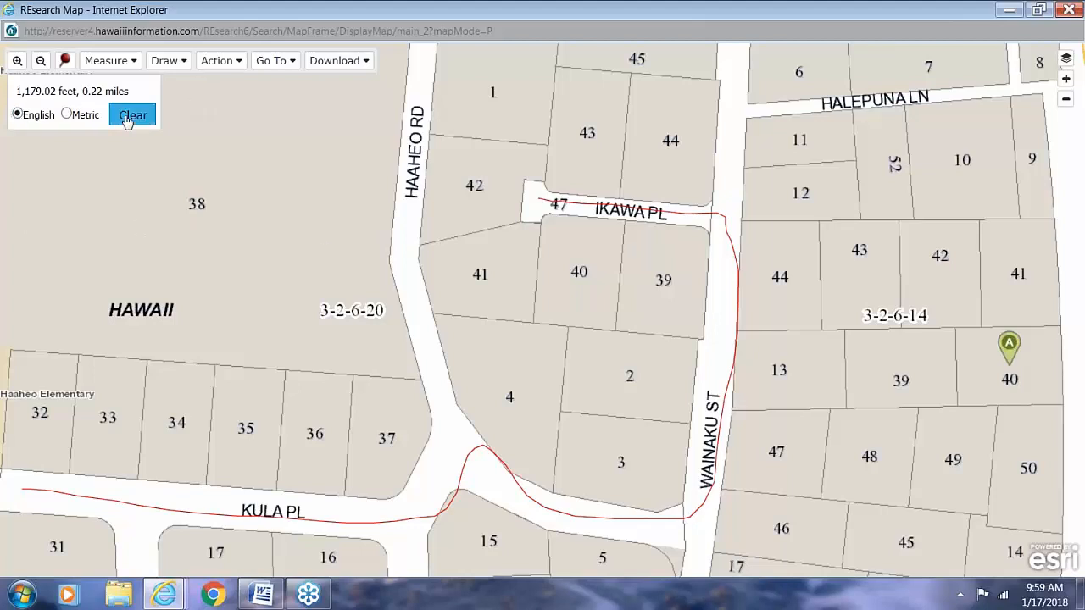
# Measure the area of lot 41 by tracing its corners from Haaheo Rd around to the end of Ikawa Pl.
pyautogui.click(131, 62)
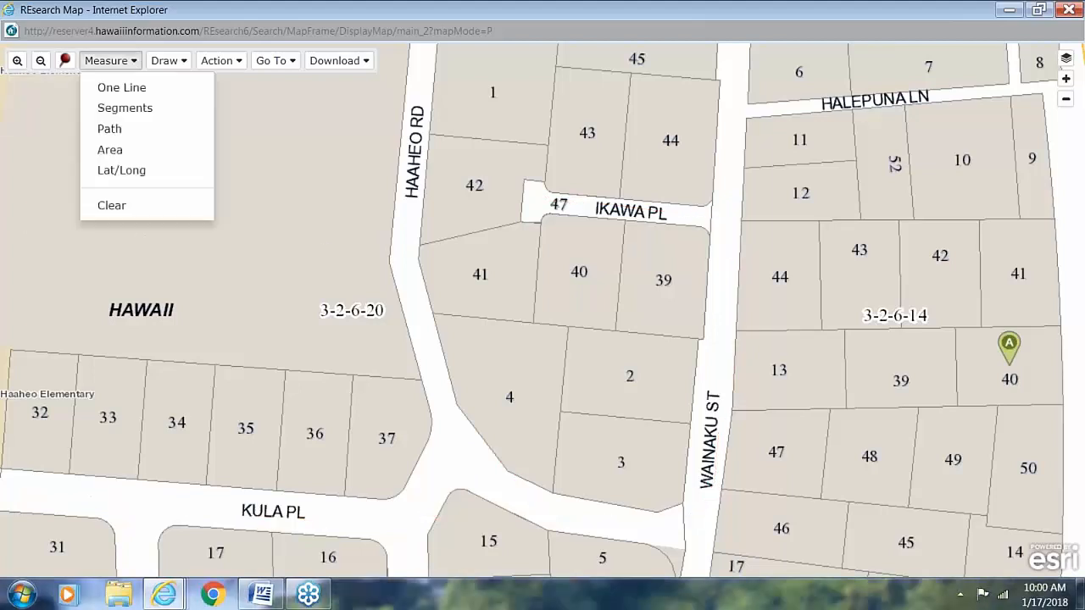
pyautogui.click(111, 151)
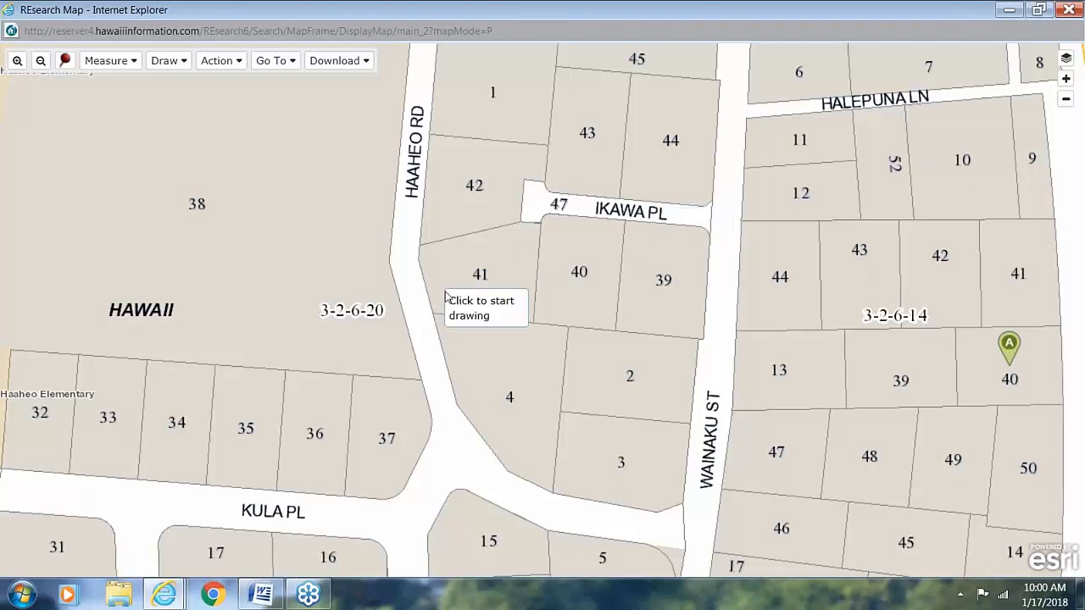
pyautogui.click(421, 249)
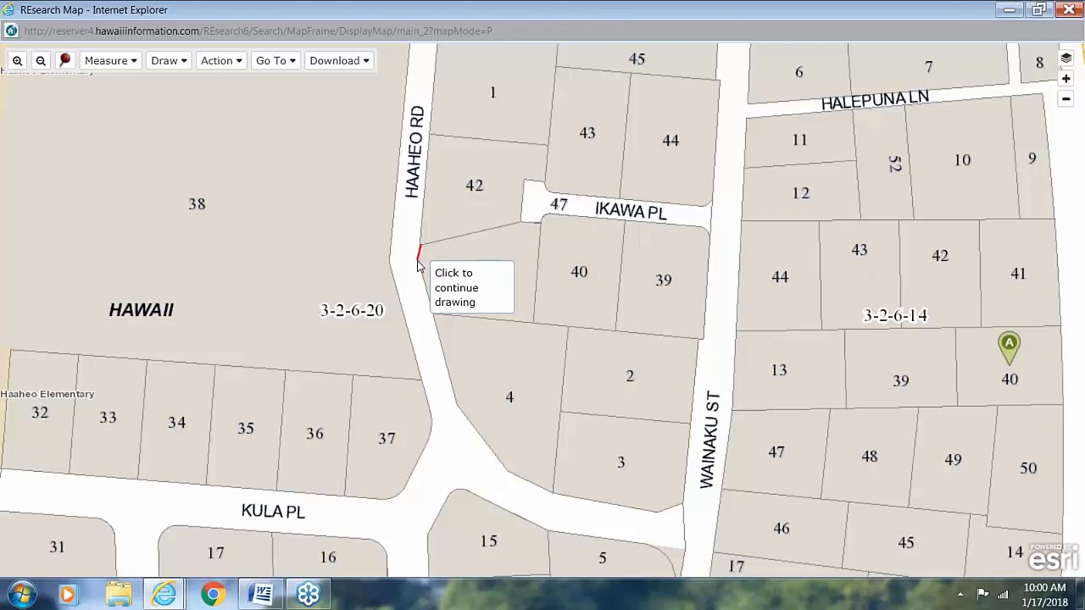
pyautogui.click(417, 261)
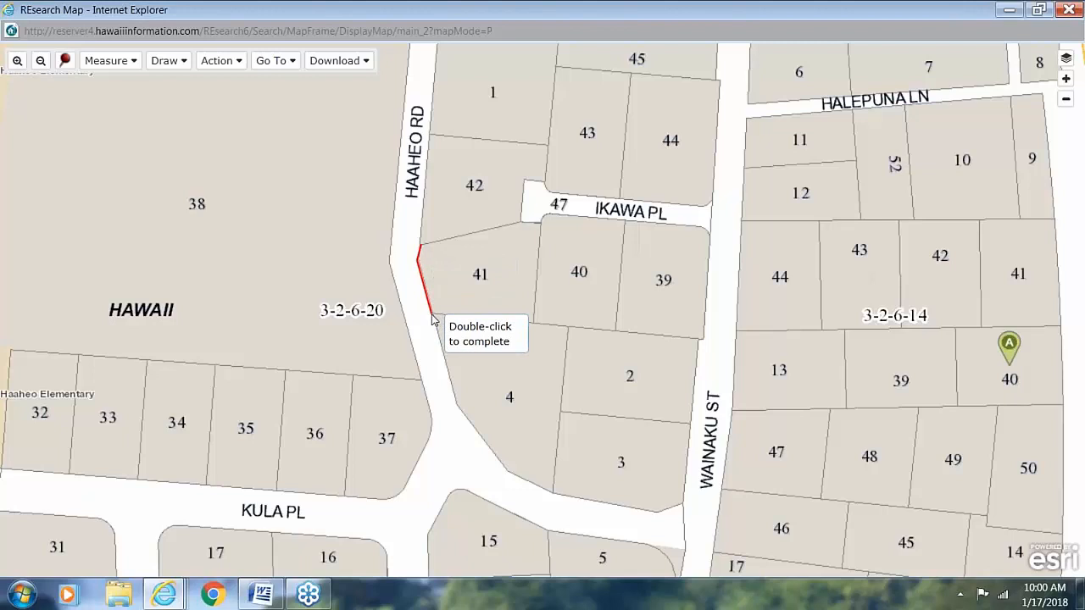
pyautogui.click(432, 315)
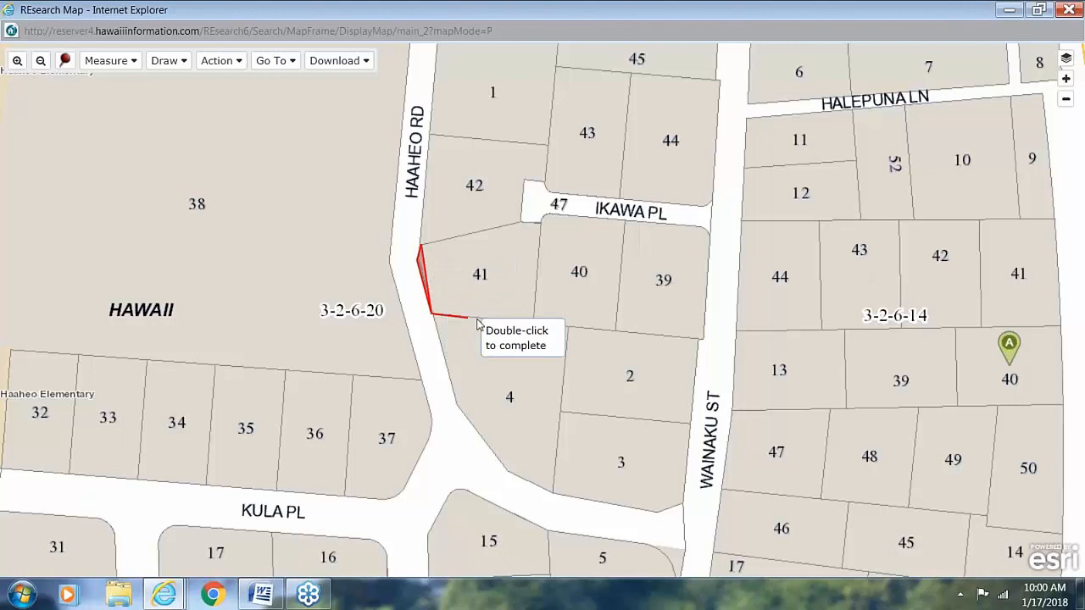
pyautogui.click(532, 324)
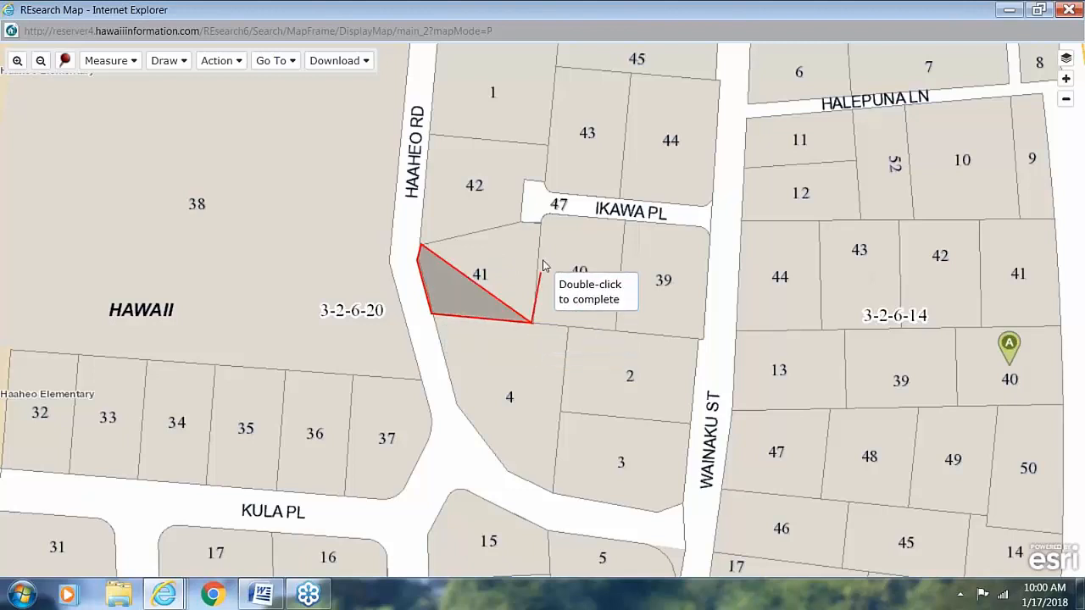
pyautogui.click(540, 225)
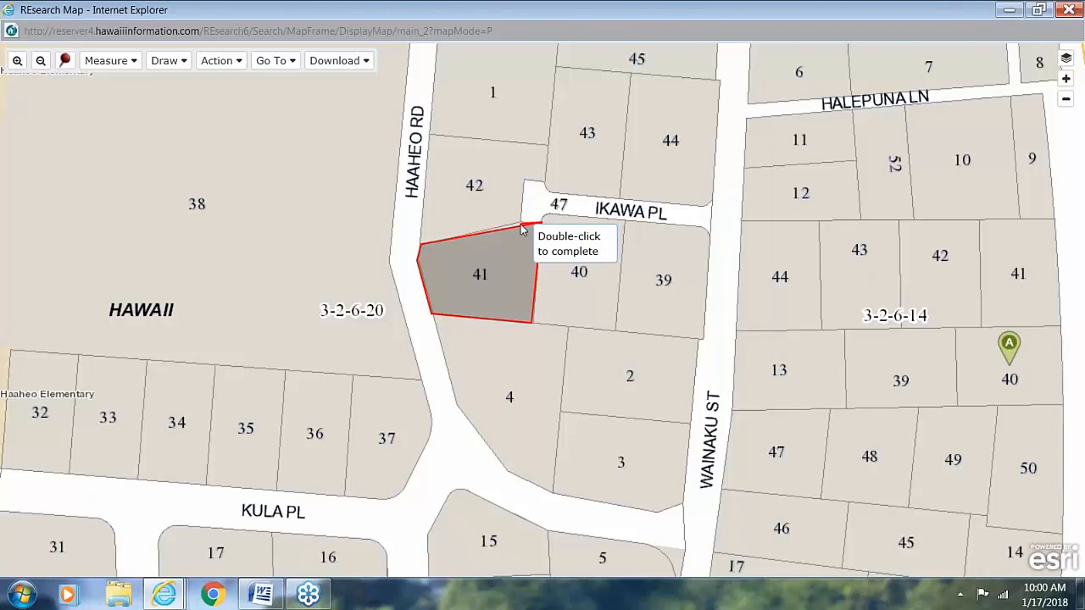
pyautogui.doubleClick(520, 224)
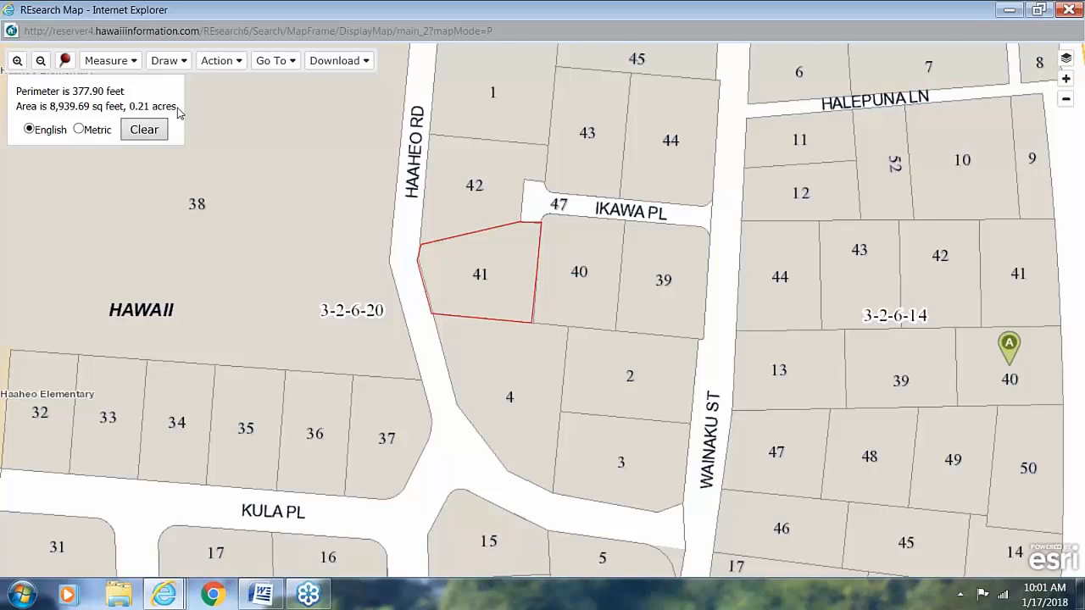
# View lot 41's perimeter and area in metric units, switch back to English, and clear the measurement.
pyautogui.click(78, 128)
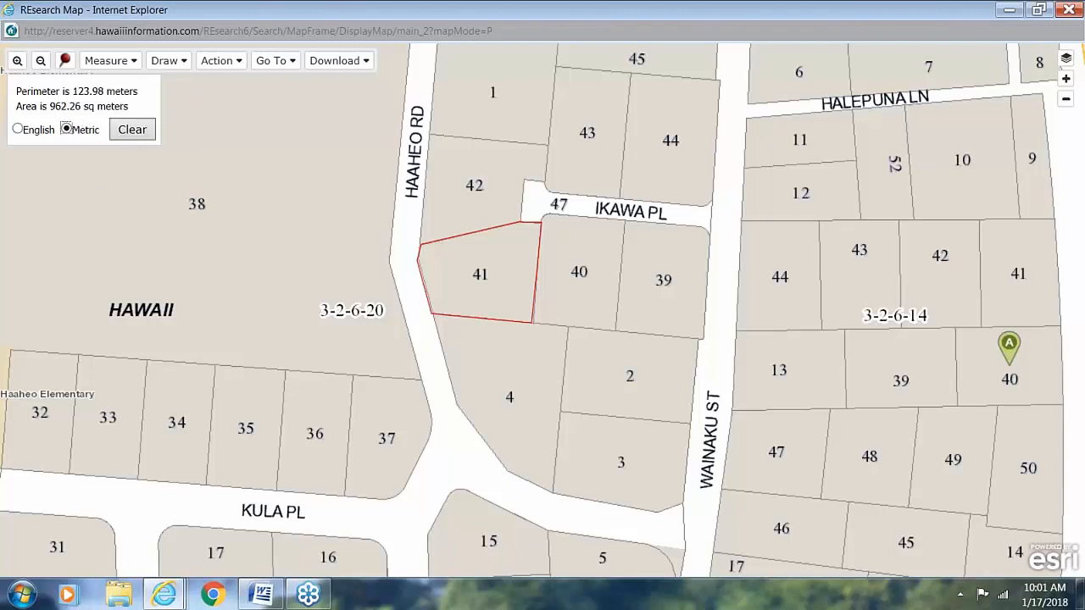
pyautogui.click(19, 130)
pyautogui.click(141, 130)
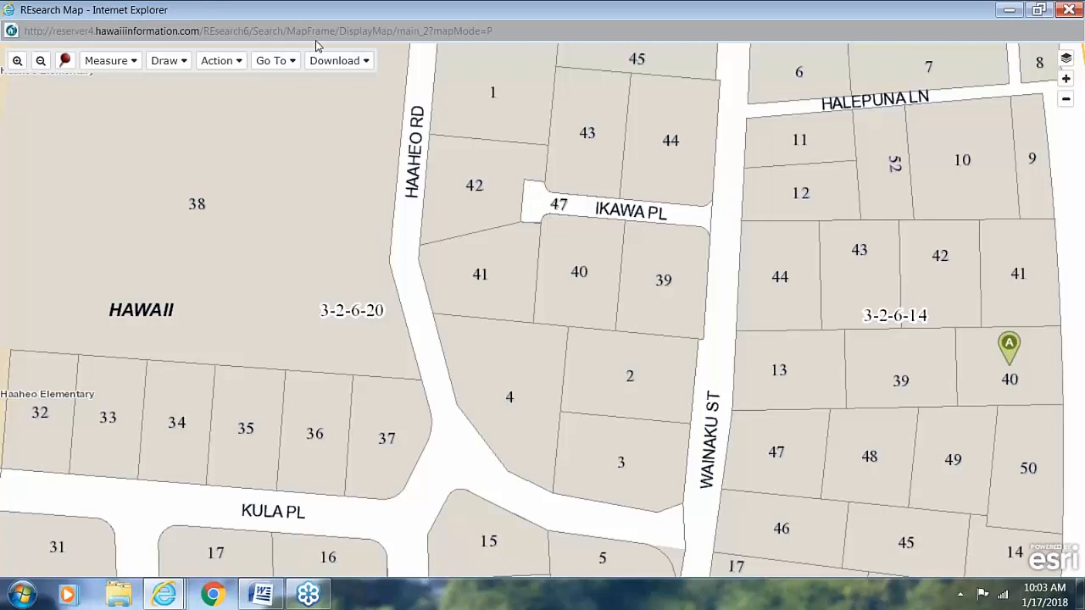
# Get the latitude and longitude of the point where lots 41, 40 and 4 meet, and clear the reading.
pyautogui.click(128, 65)
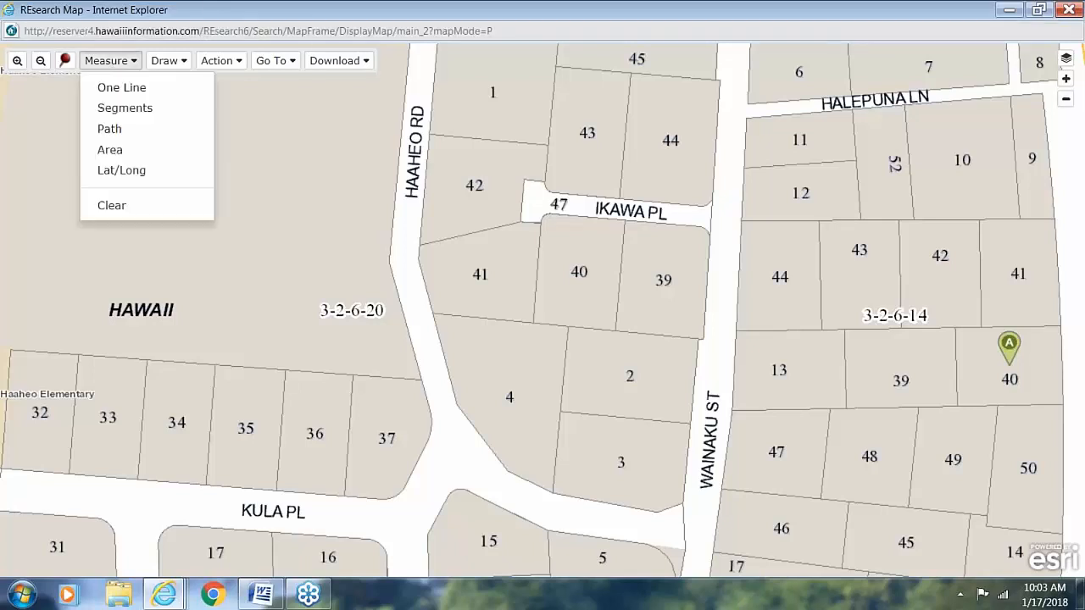
pyautogui.click(109, 173)
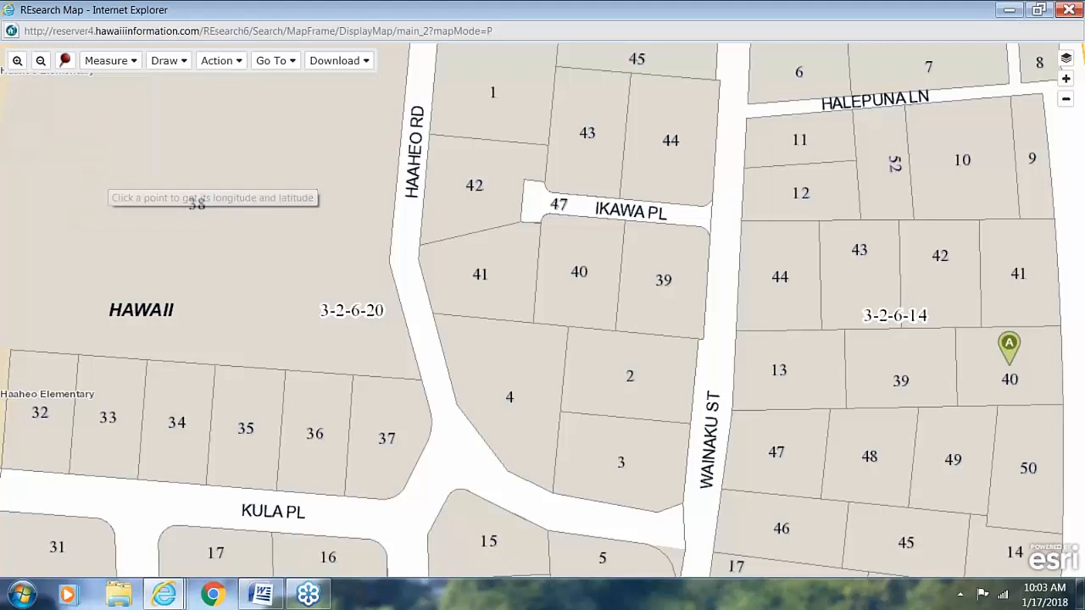
pyautogui.click(530, 319)
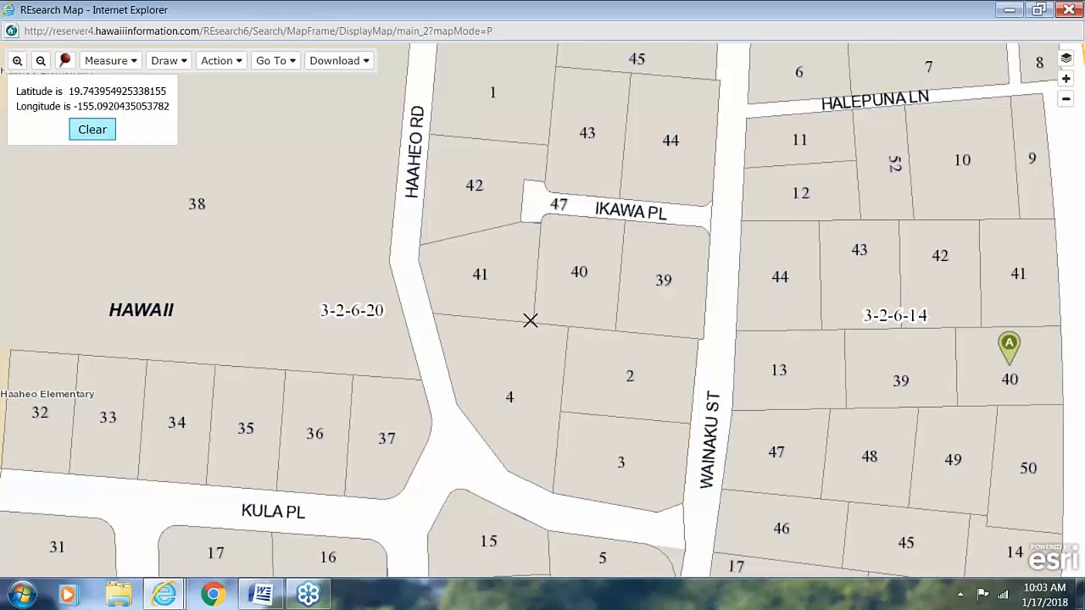
pyautogui.click(95, 139)
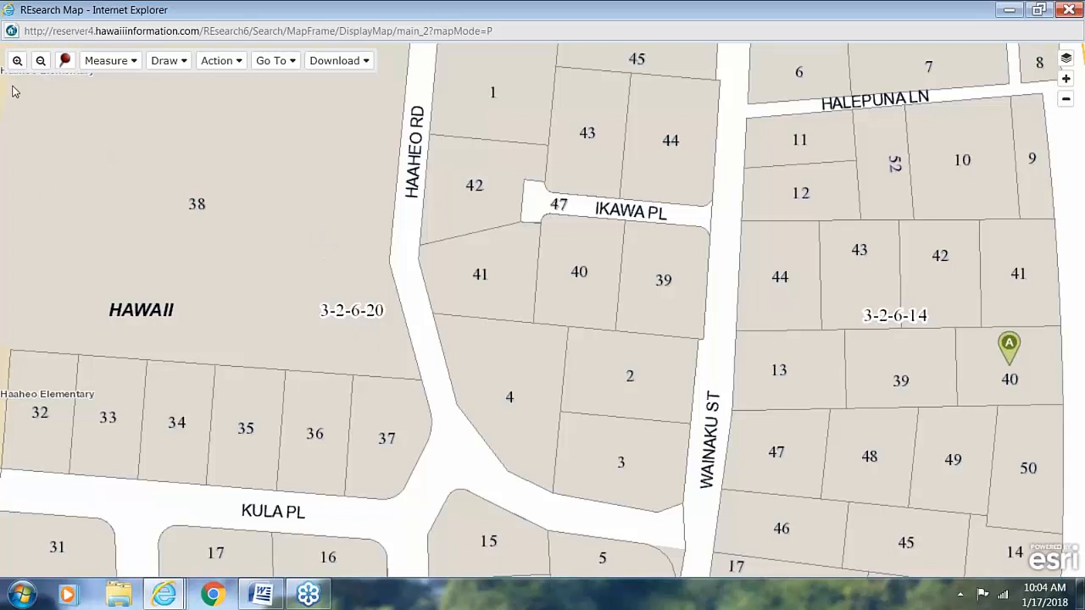
# Draw a rectangle from inside lot 38 across Haaheo Rd and Wainaku St to lot 13, and clear it.
pyautogui.click(176, 65)
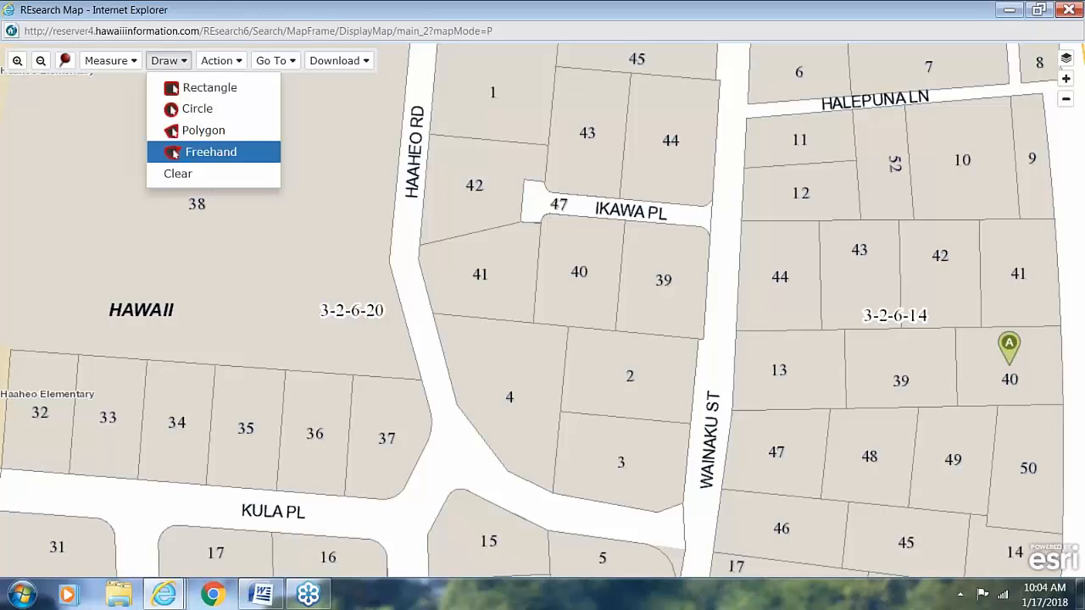
pyautogui.click(208, 88)
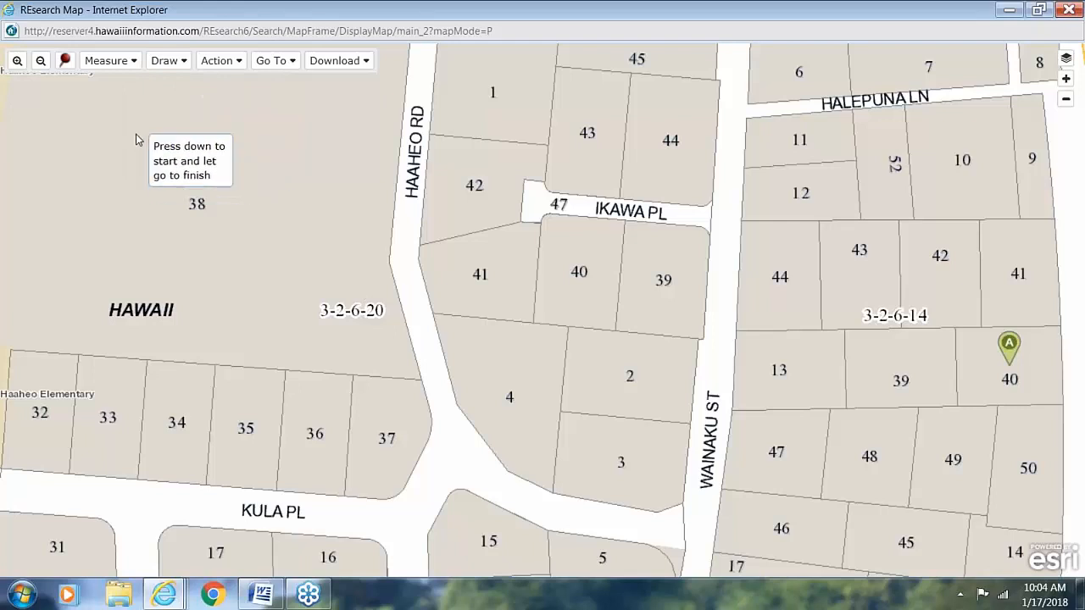
pyautogui.moveTo(136, 134); pyautogui.dragTo(798, 391)
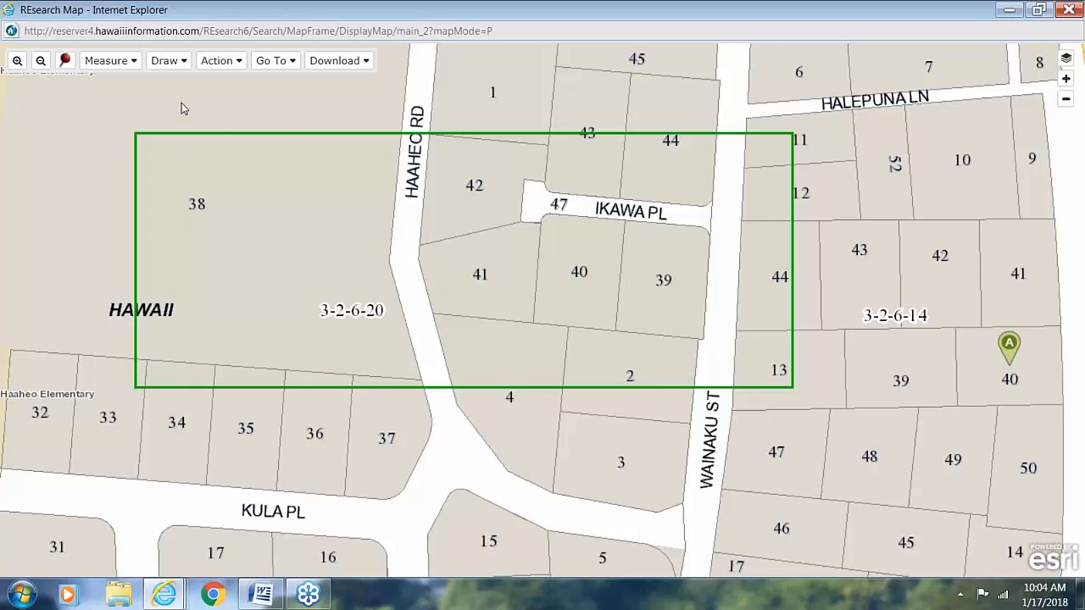
pyautogui.click(181, 61)
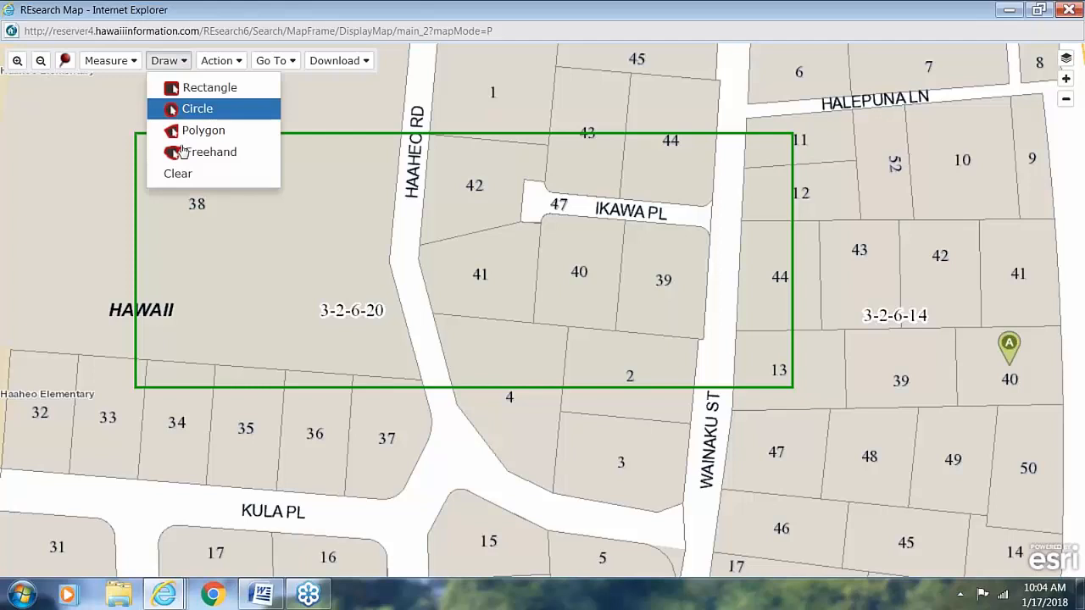
pyautogui.click(179, 174)
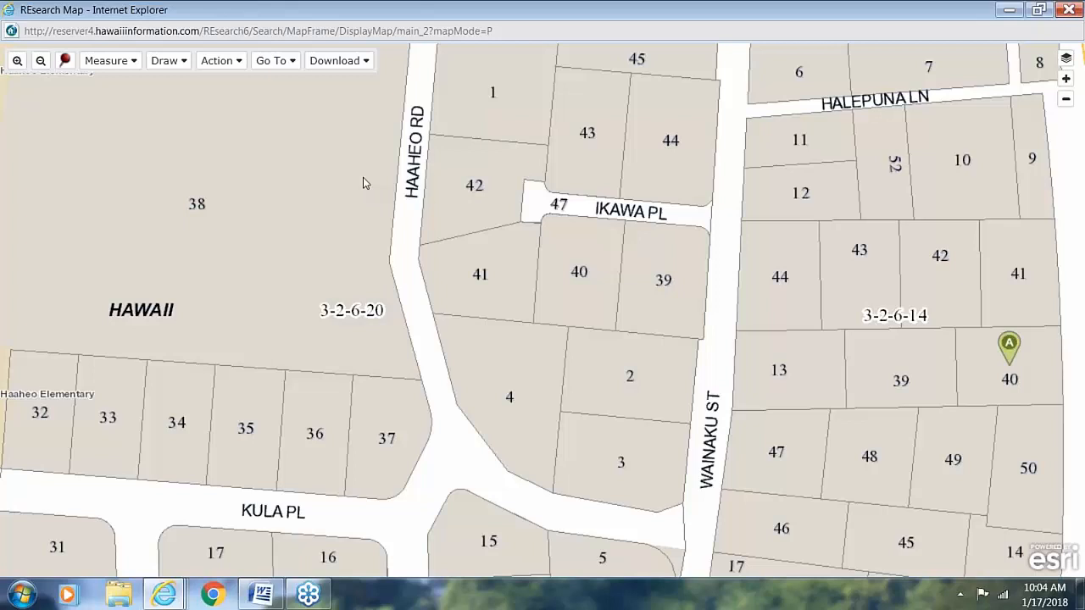
# Open a copy version of the parcel map, and close both the pop-out map window and the copy page.
pyautogui.click(218, 61)
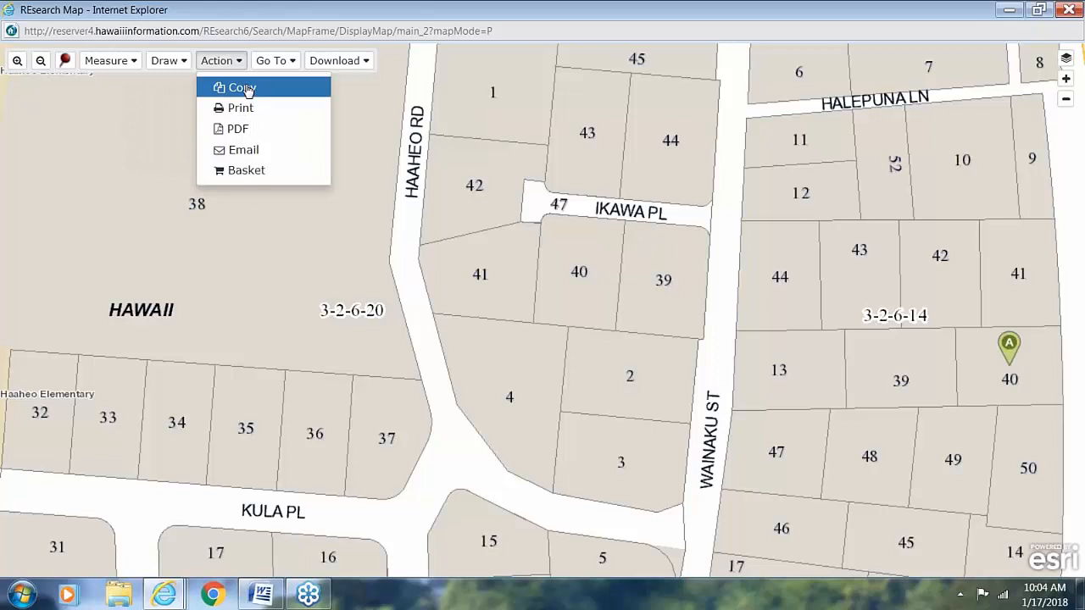
pyautogui.click(238, 88)
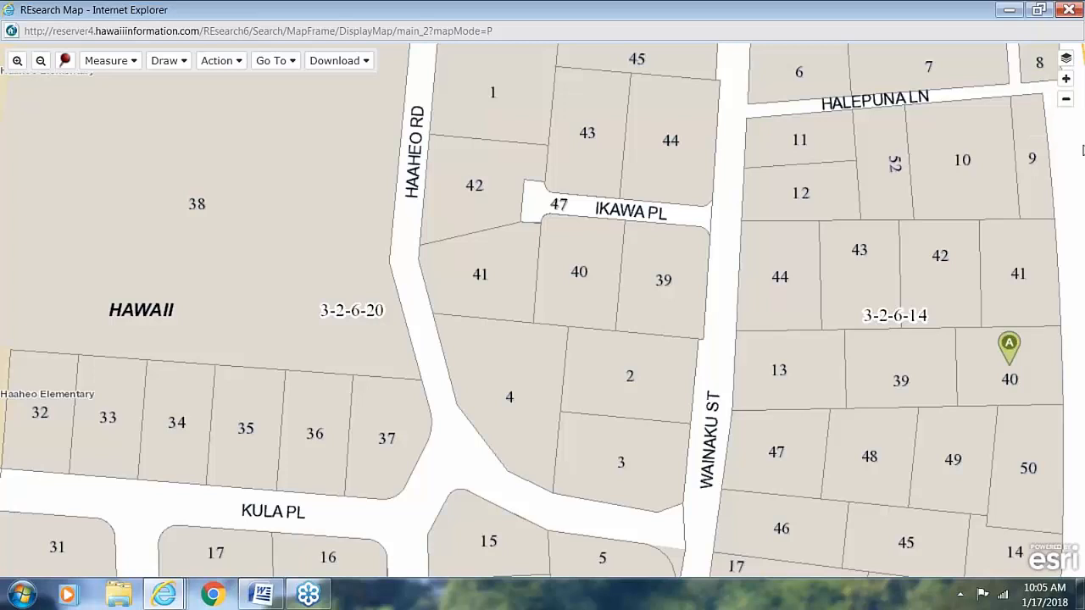
pyautogui.click(1066, 13)
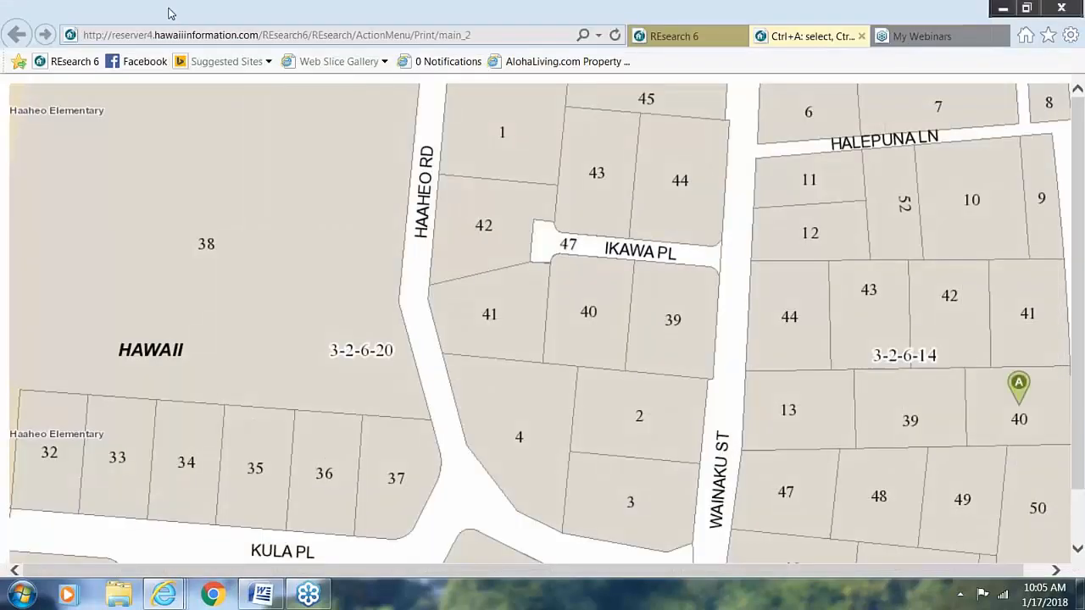
pyautogui.click(862, 36)
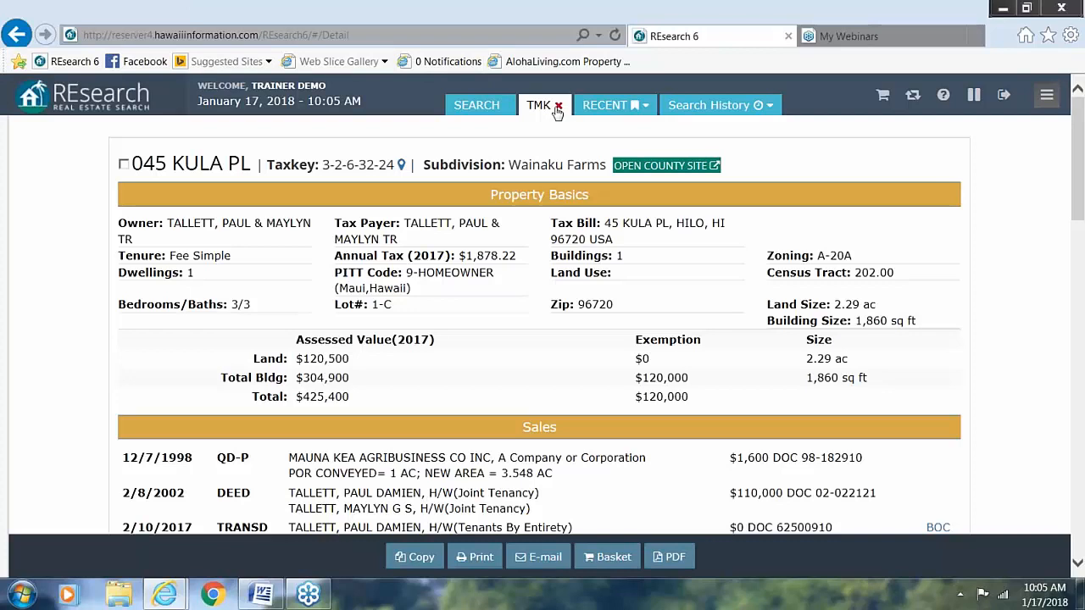
# Return to the search results, open a copy version of the results map, and close the copy page.
pyautogui.click(474, 107)
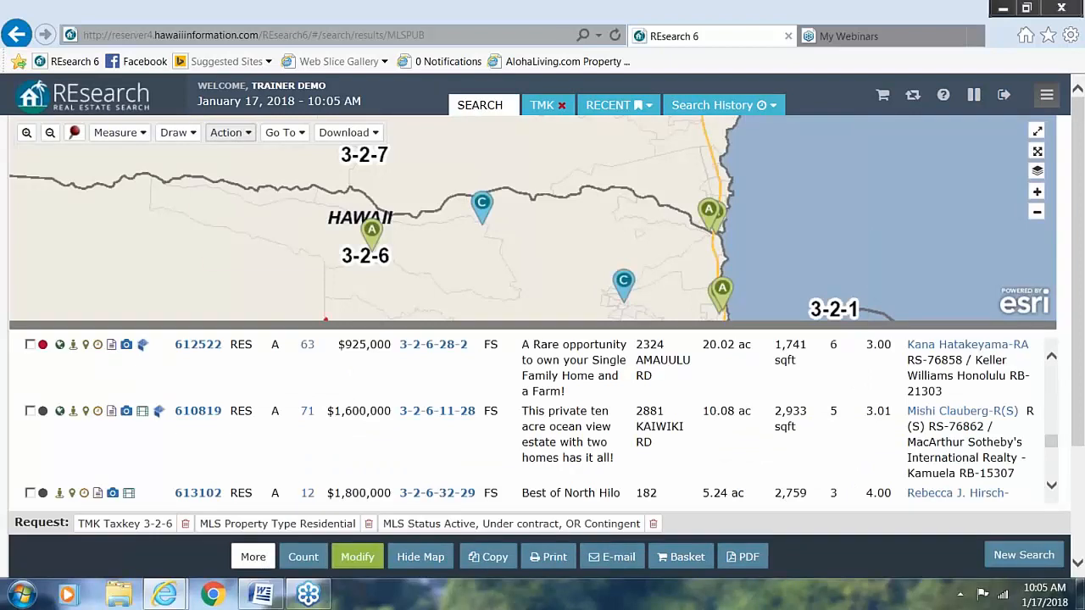
pyautogui.click(243, 139)
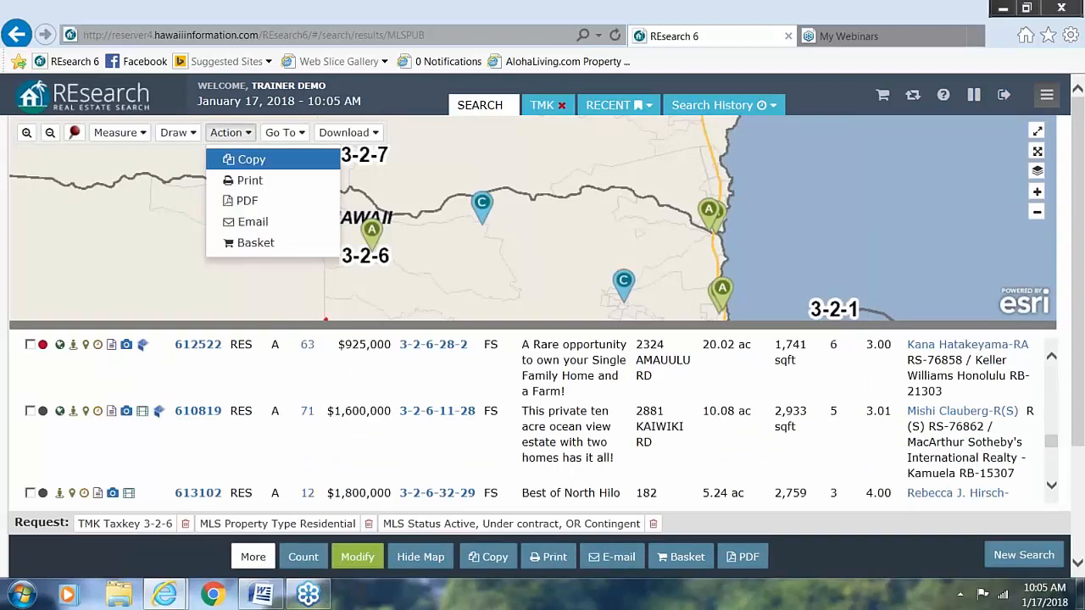
pyautogui.click(245, 159)
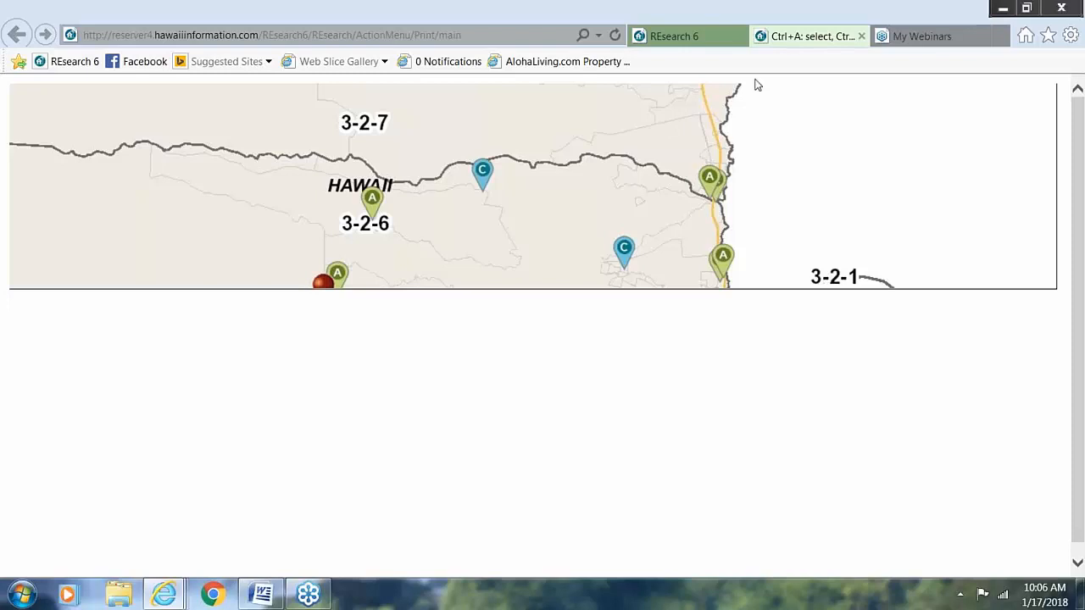
pyautogui.click(862, 36)
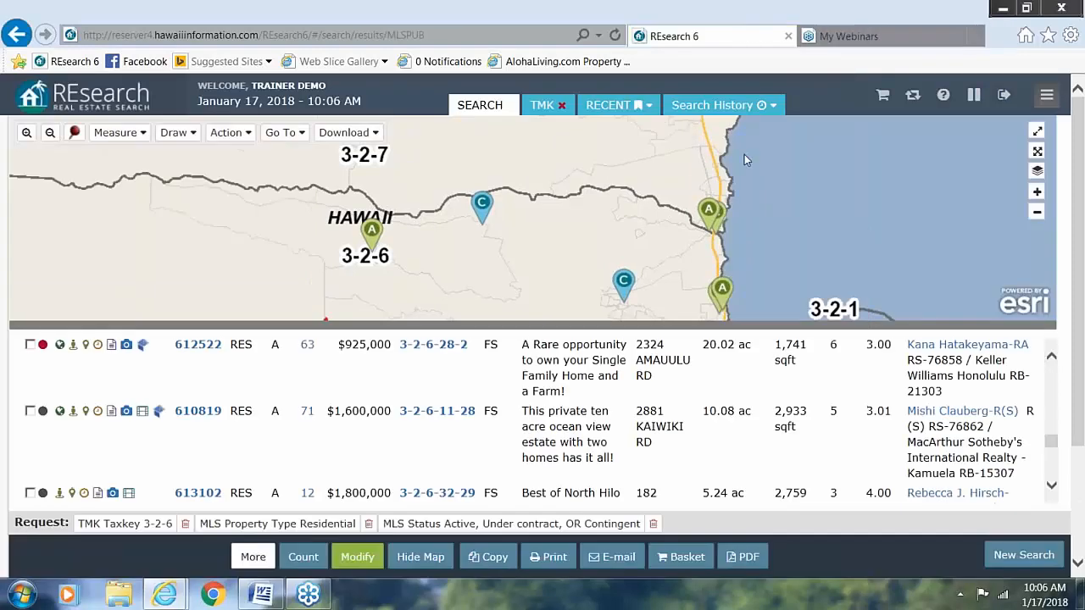
# Open a print version of the results map, cancel the print dialog, and close the print page.
pyautogui.click(238, 135)
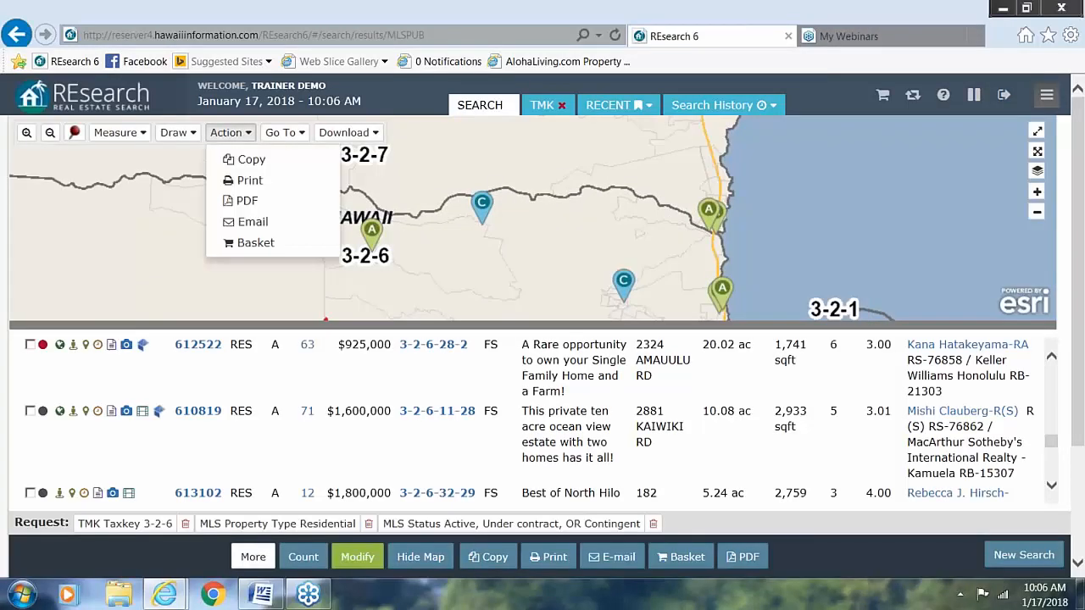
pyautogui.click(241, 180)
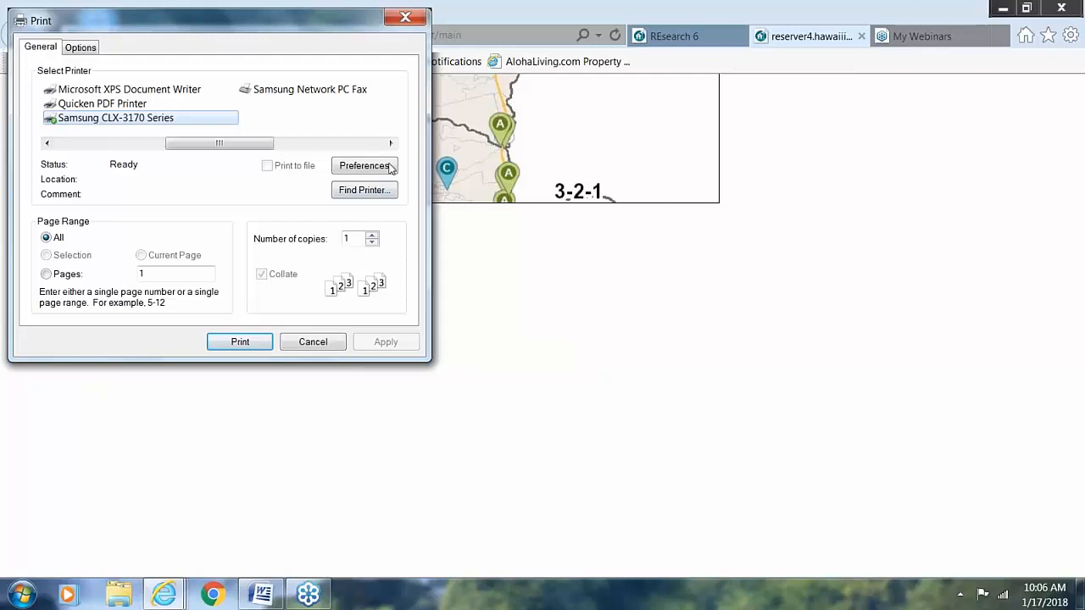
pyautogui.click(404, 19)
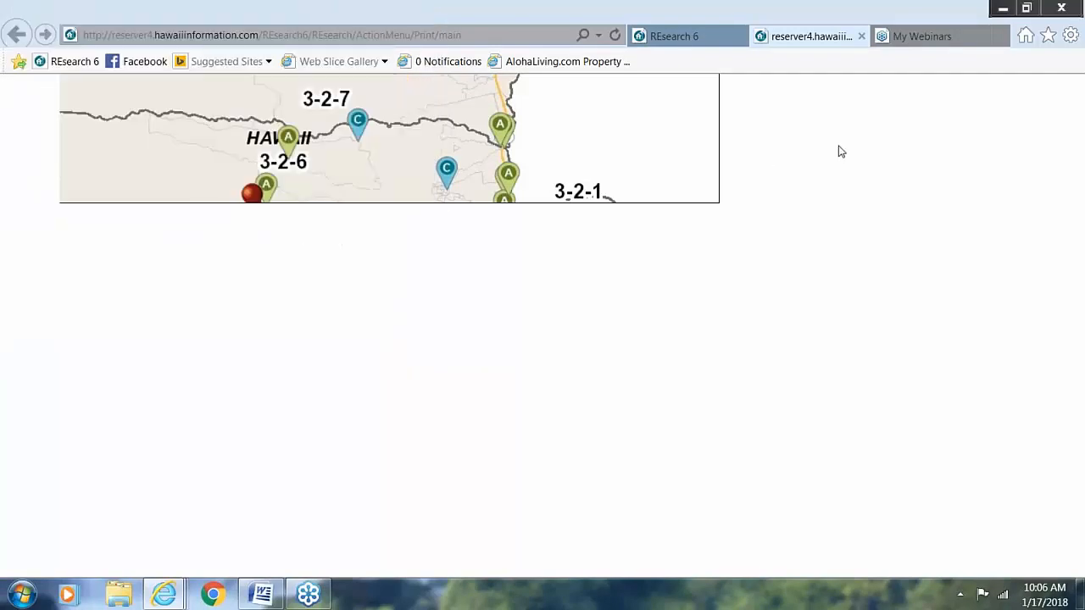
pyautogui.click(861, 36)
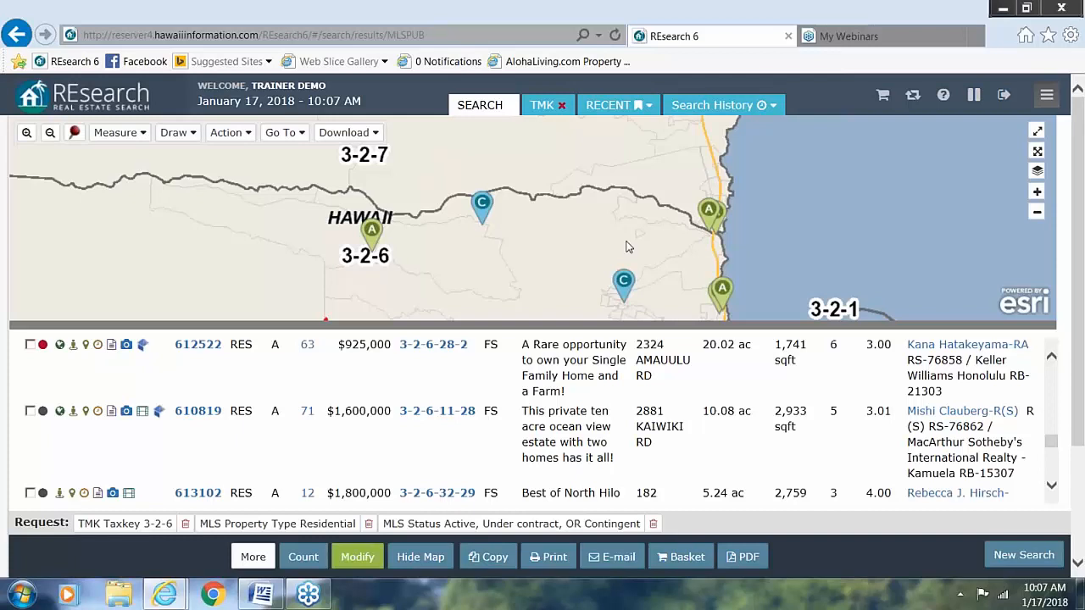
# Open the email form for the results map, place the cursor in the message field, and close the form without sending.
pyautogui.click(243, 133)
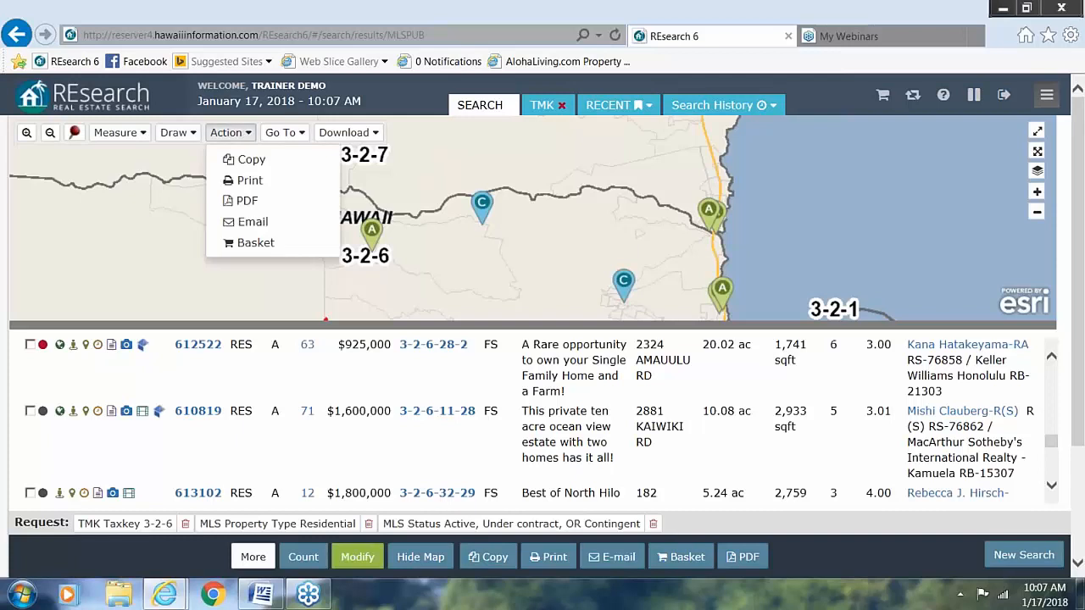
pyautogui.click(244, 223)
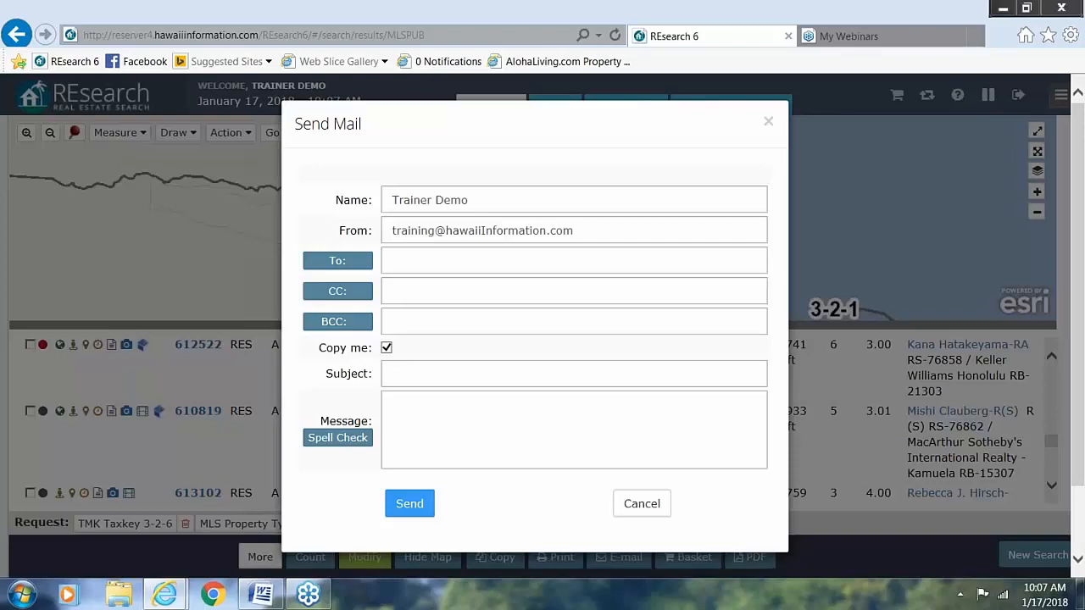
pyautogui.click(478, 422)
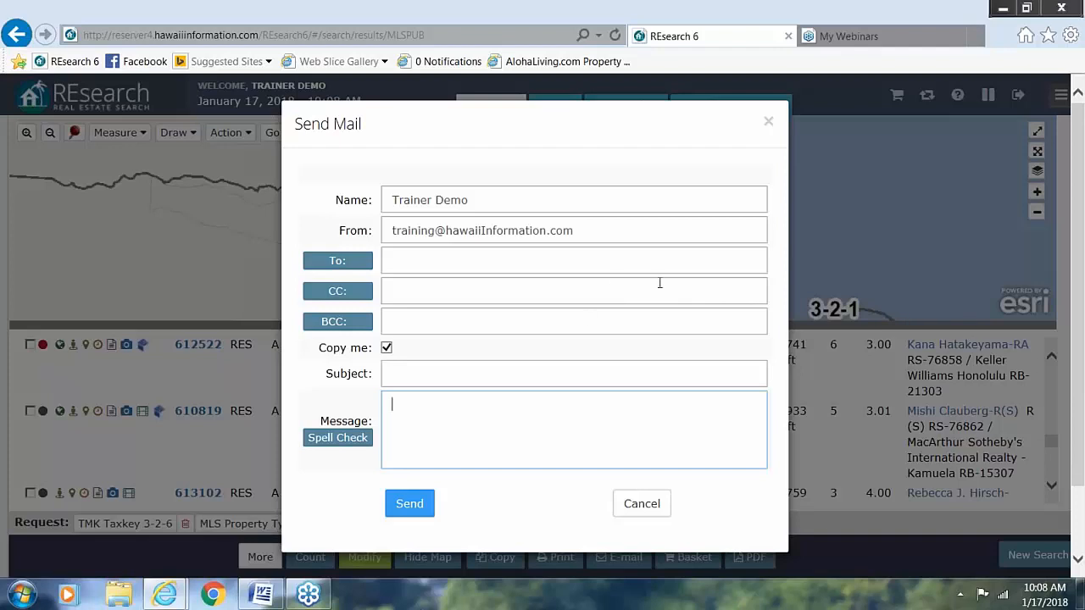
pyautogui.click(768, 121)
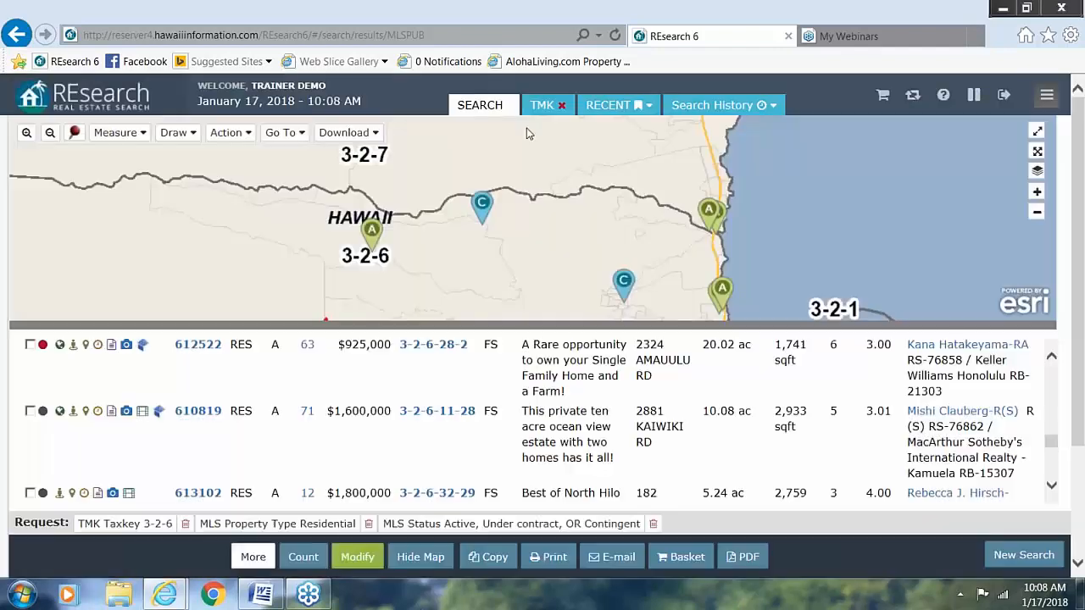
# Add the results map to the basket, and return to the search results.
pyautogui.click(227, 133)
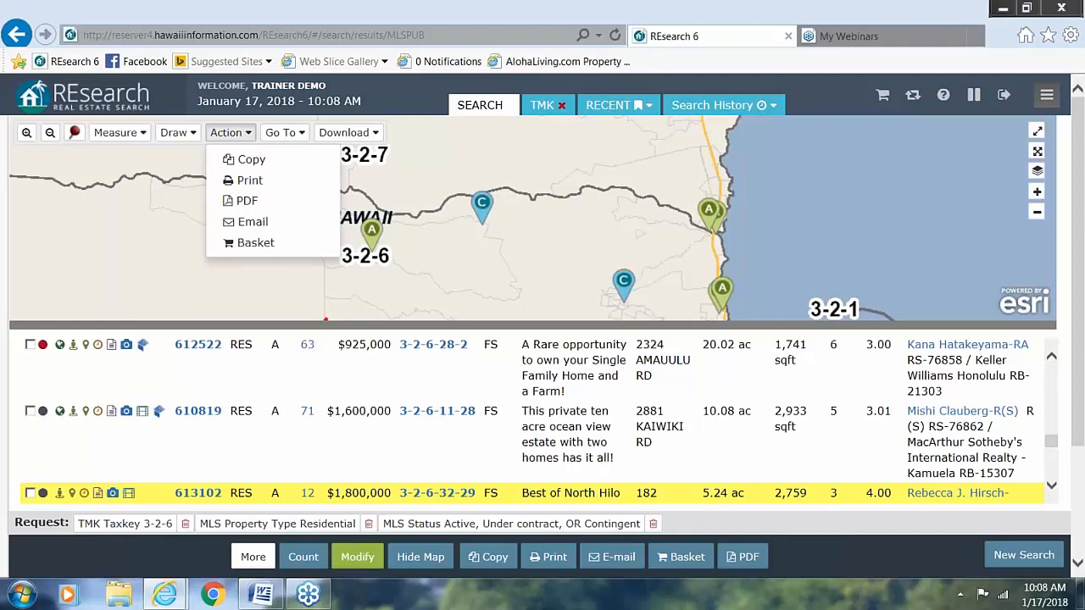
pyautogui.click(249, 244)
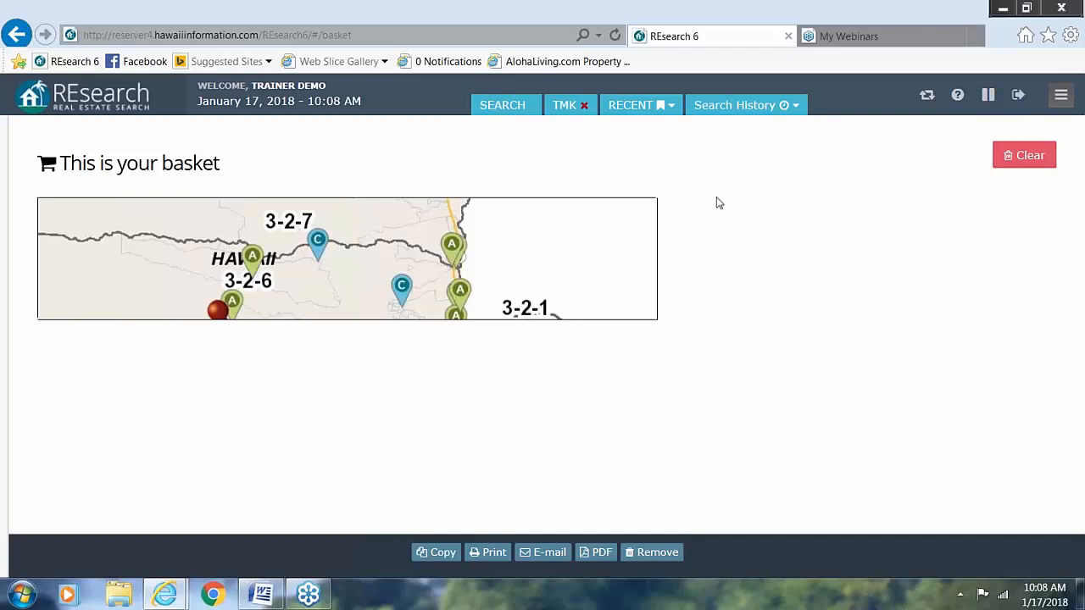
pyautogui.click(506, 106)
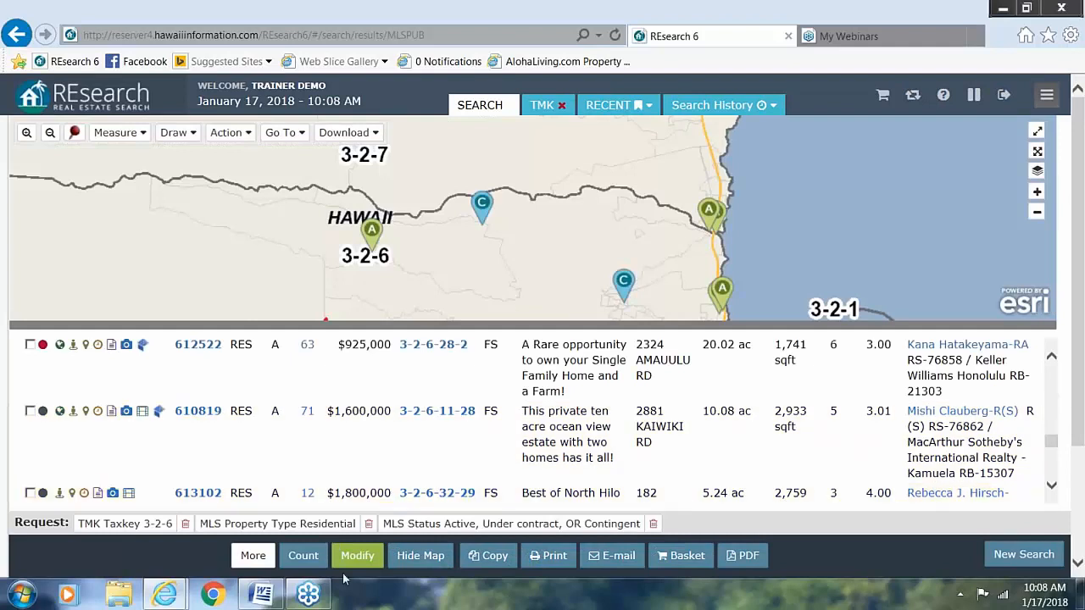
# Add the current page of search results to the basket in customer format, and review the basket contents.
pyautogui.click(681, 560)
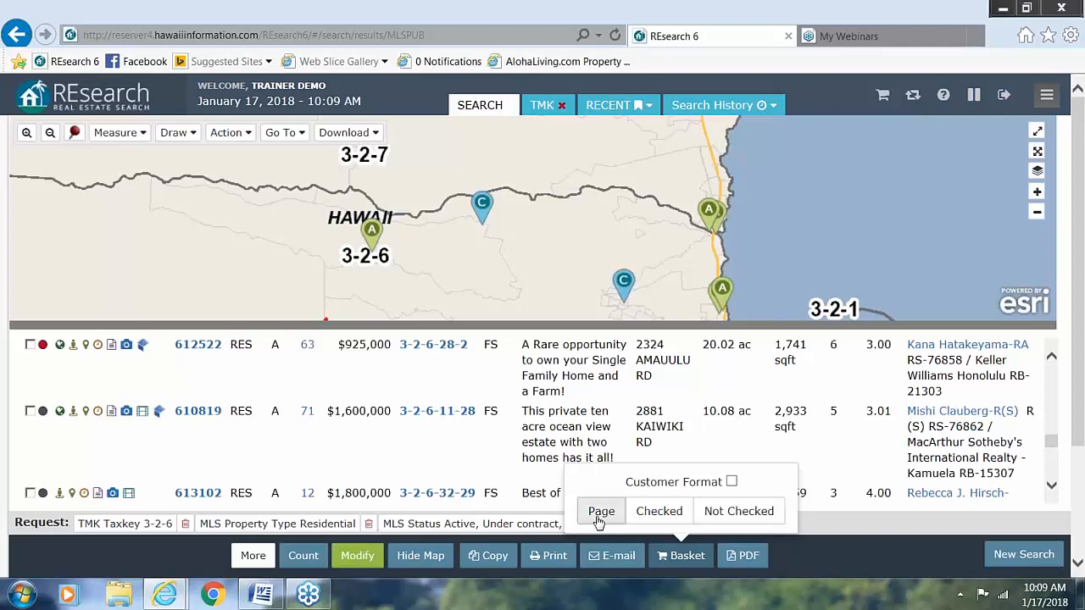
pyautogui.click(731, 482)
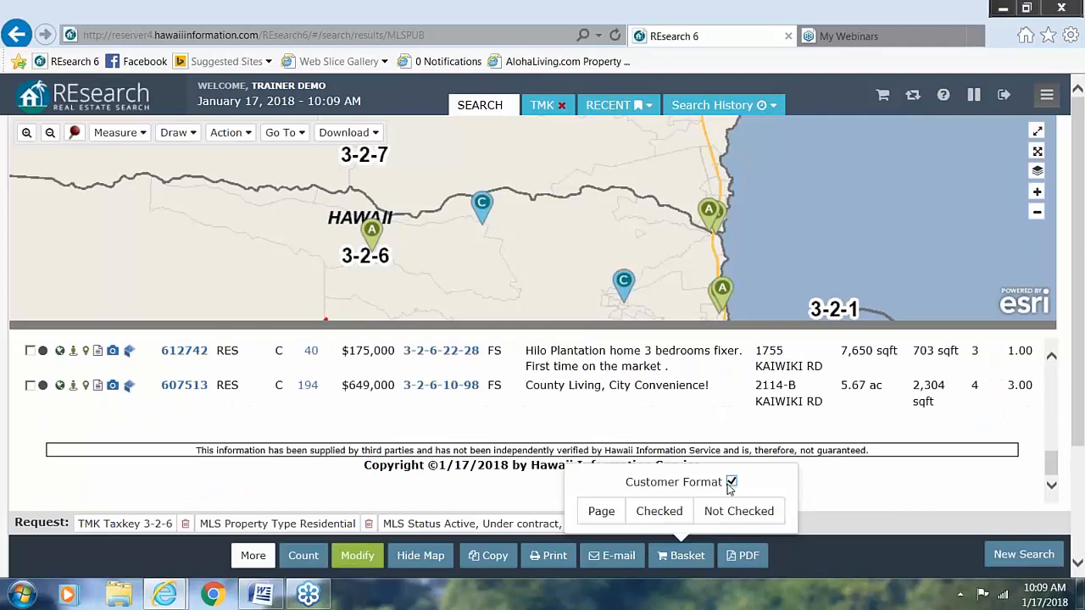
pyautogui.click(600, 518)
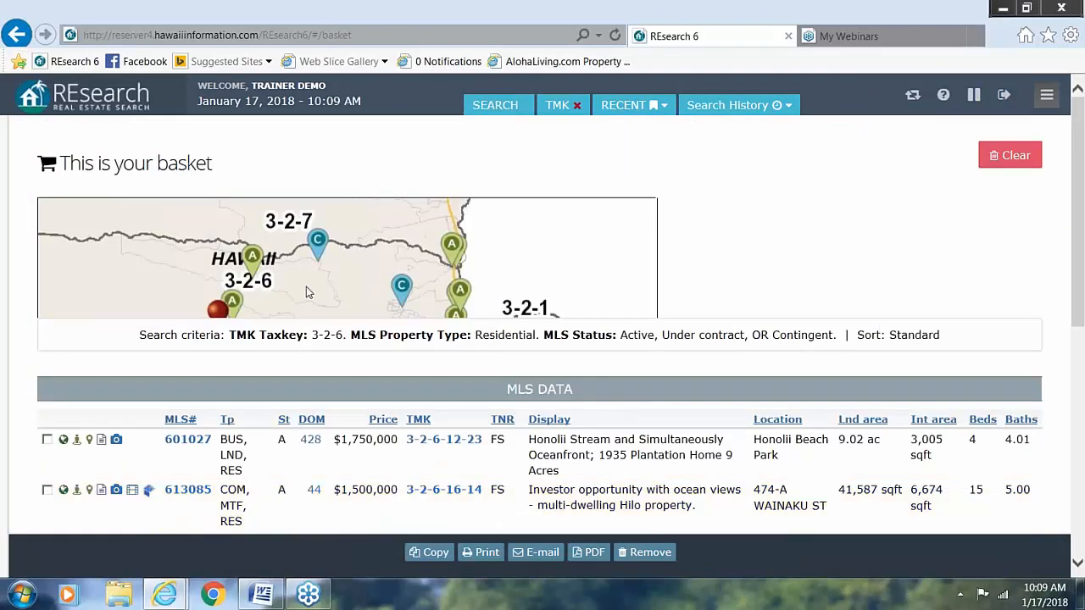
pyautogui.scroll(-4, 300, 295)
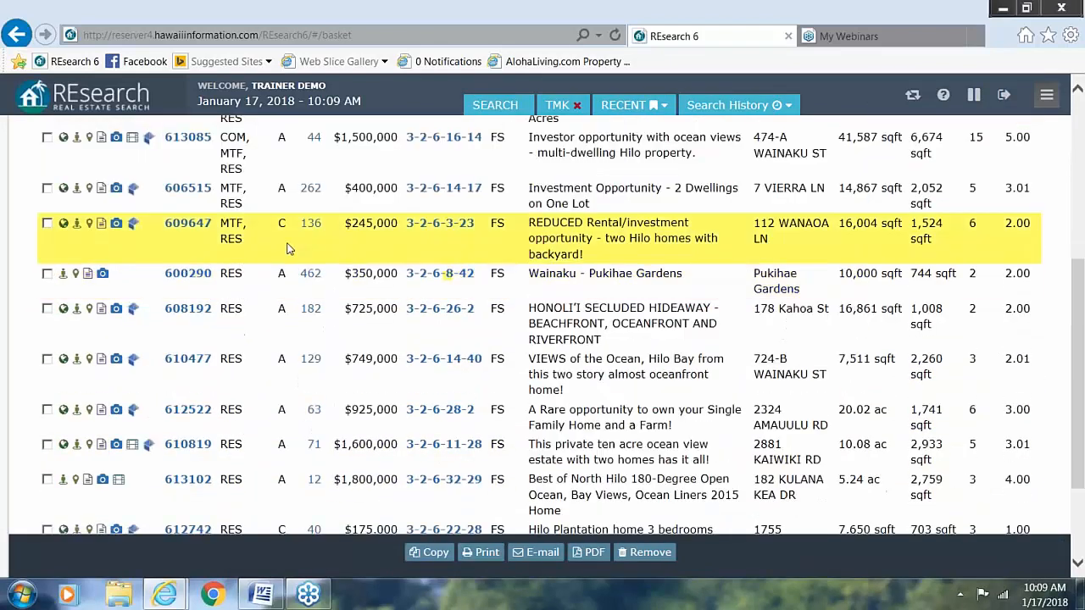
pyautogui.scroll(6, 539, 339)
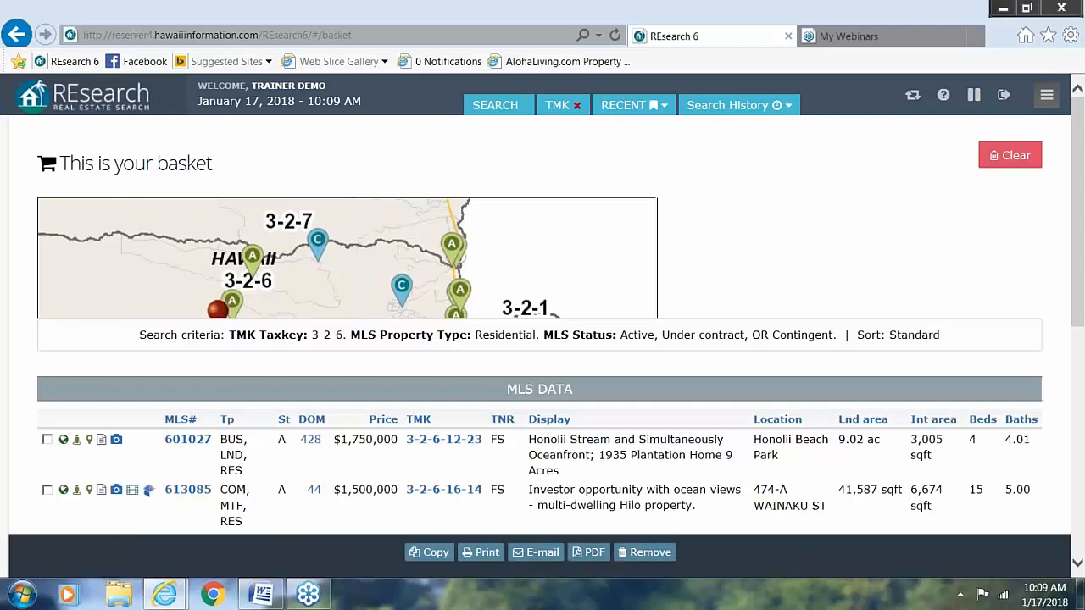
# Remove only listing 609647 from the basket using the checked option, and clear the whole basket.
pyautogui.scroll(-4, 501, 404)
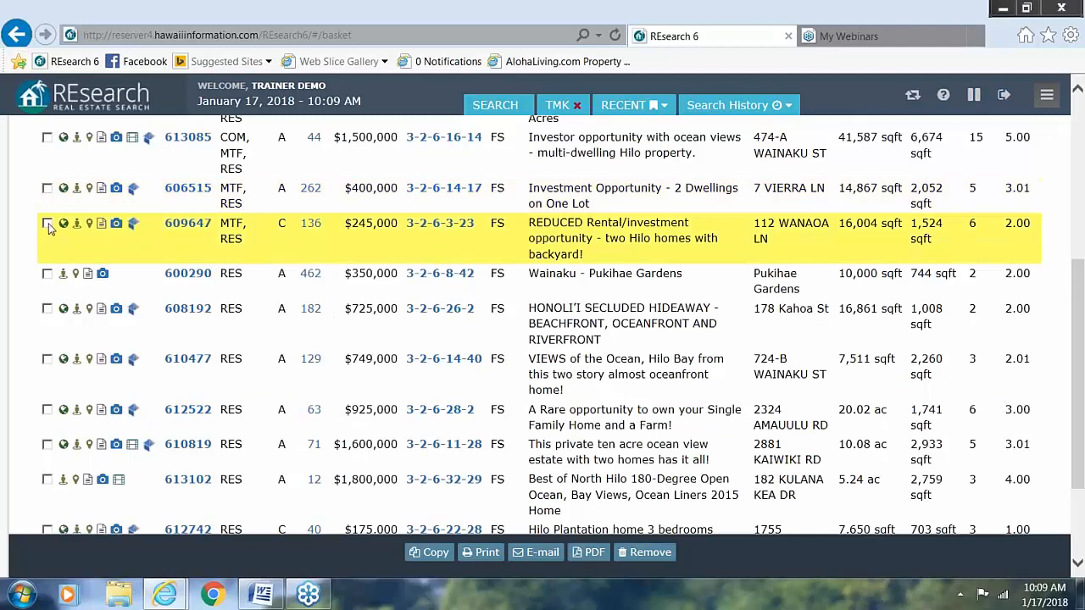
pyautogui.click(48, 224)
pyautogui.click(656, 558)
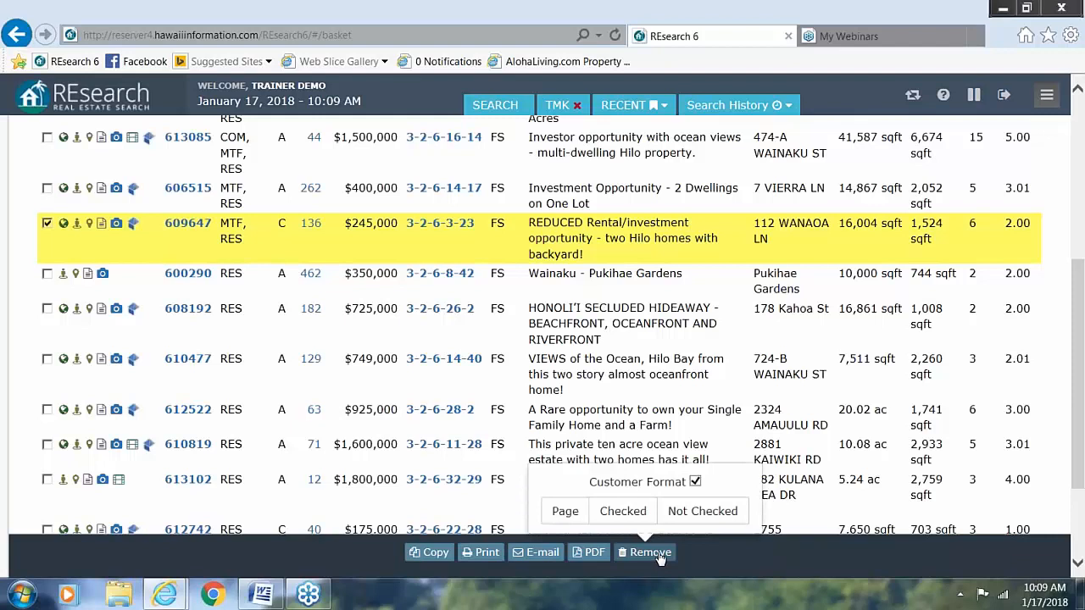
pyautogui.click(622, 511)
pyautogui.scroll(5, 412, 380)
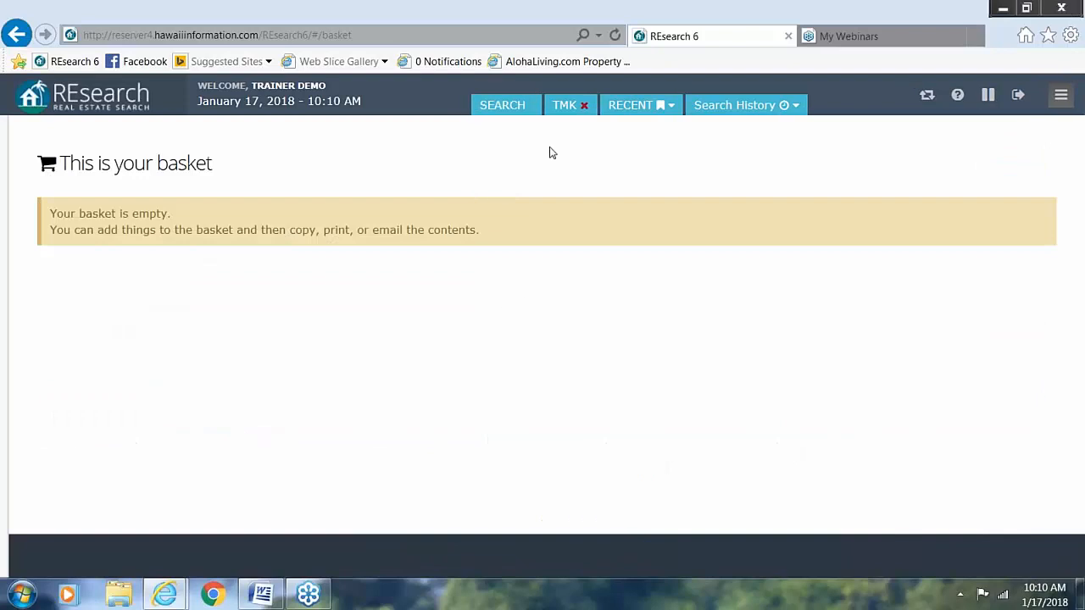
# Return to the search results, and make the results map go to All Islands.
pyautogui.click(504, 106)
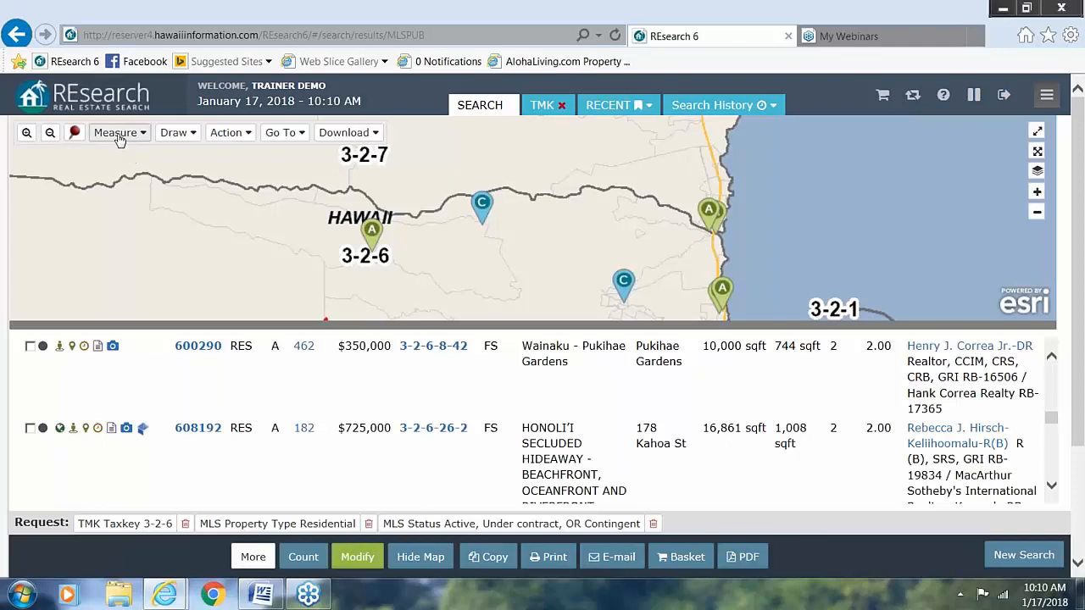
pyautogui.click(303, 138)
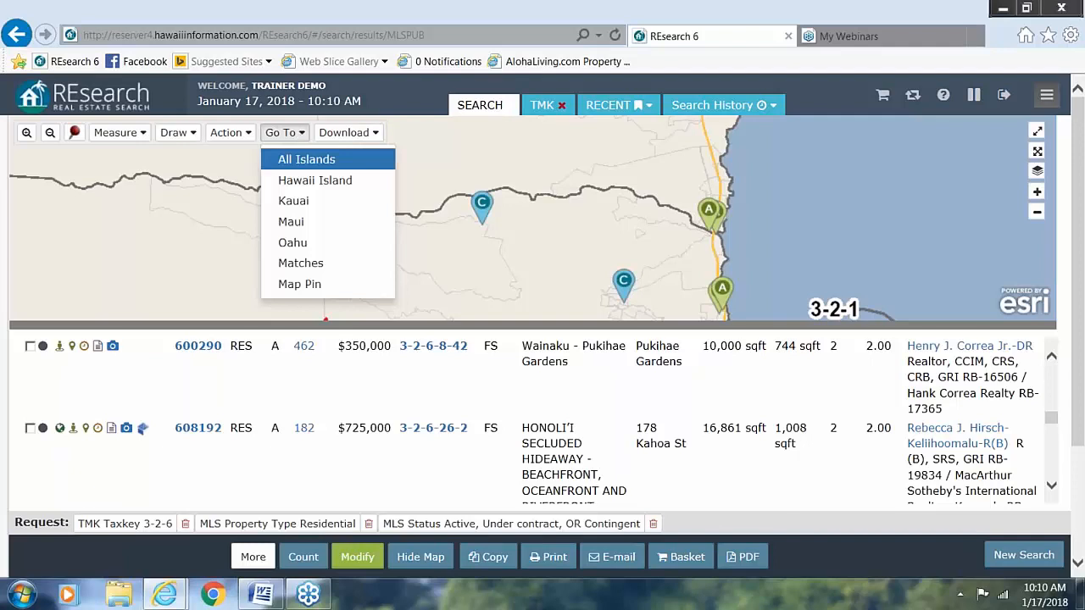
pyautogui.click(302, 160)
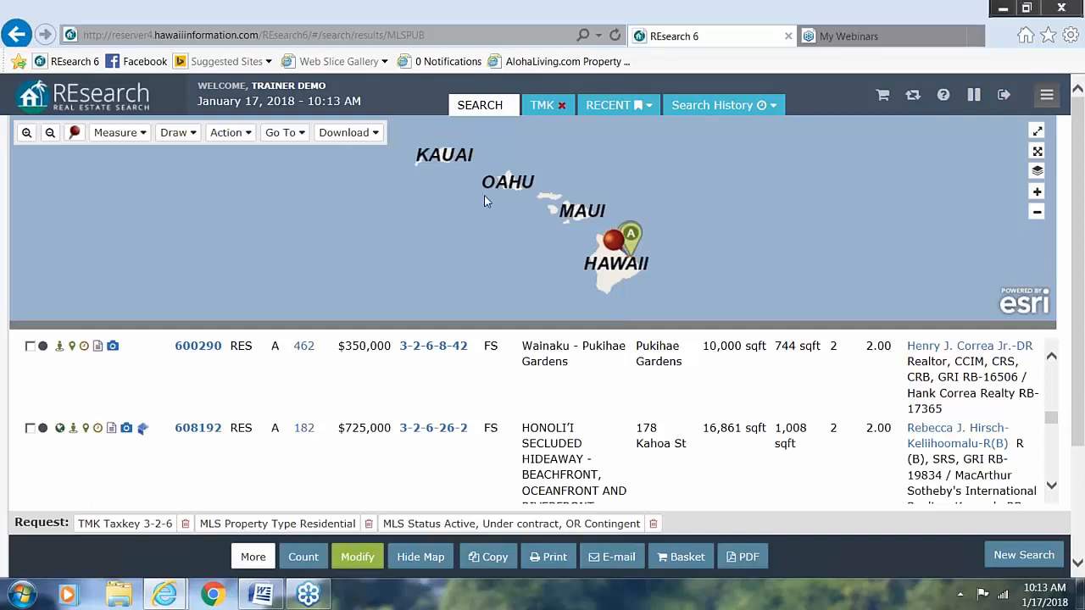
# Make the results map go to Hawaii Island, and zoom in until Hilo, Keaau and Pahoa are labelled.
pyautogui.click(281, 133)
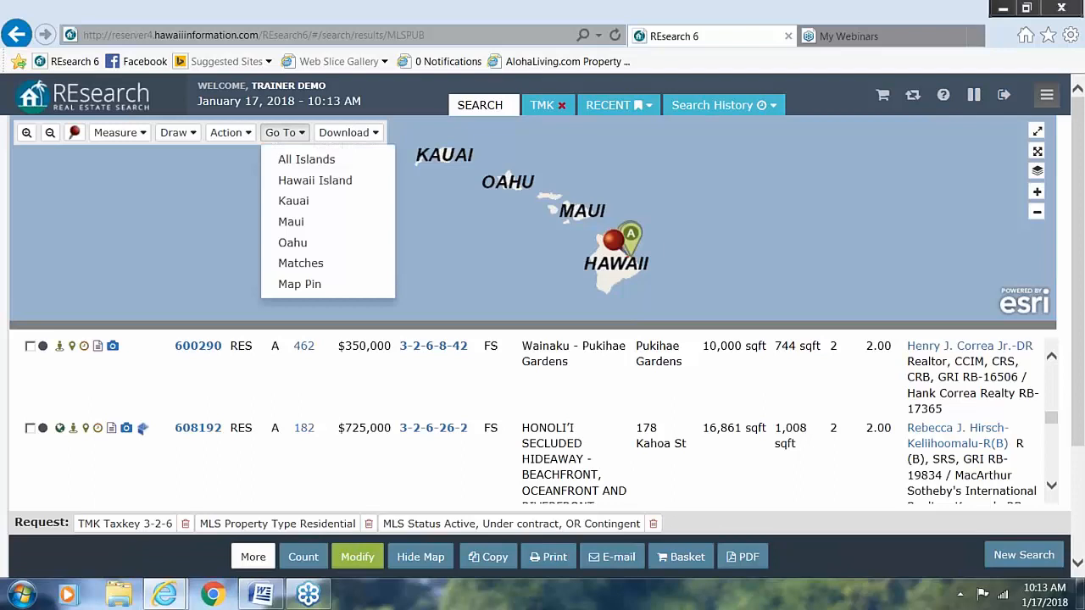
pyautogui.click(293, 180)
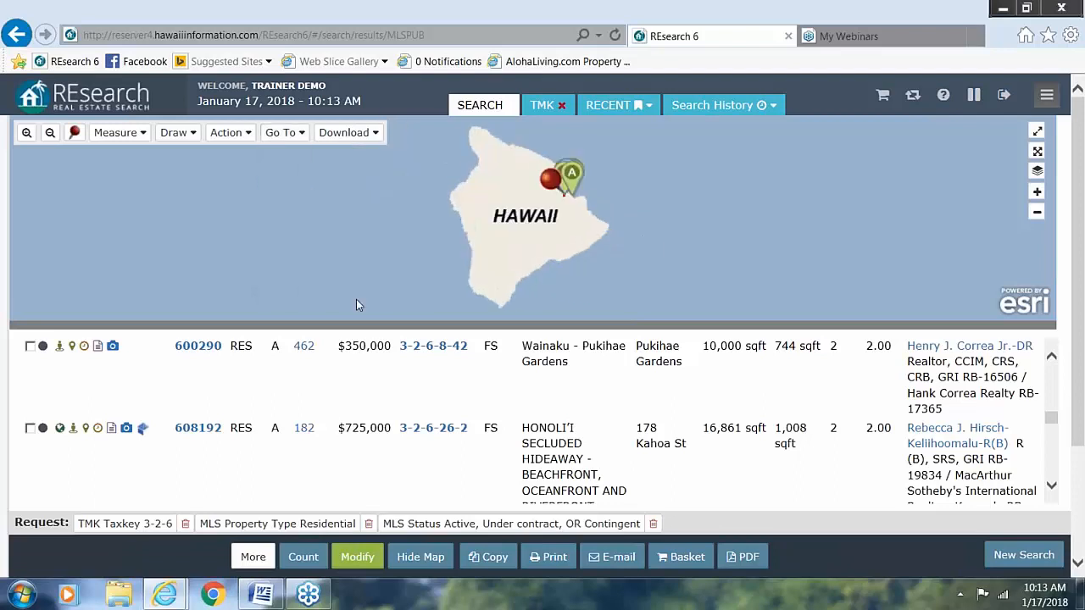
pyautogui.scroll(-1, 359, 396)
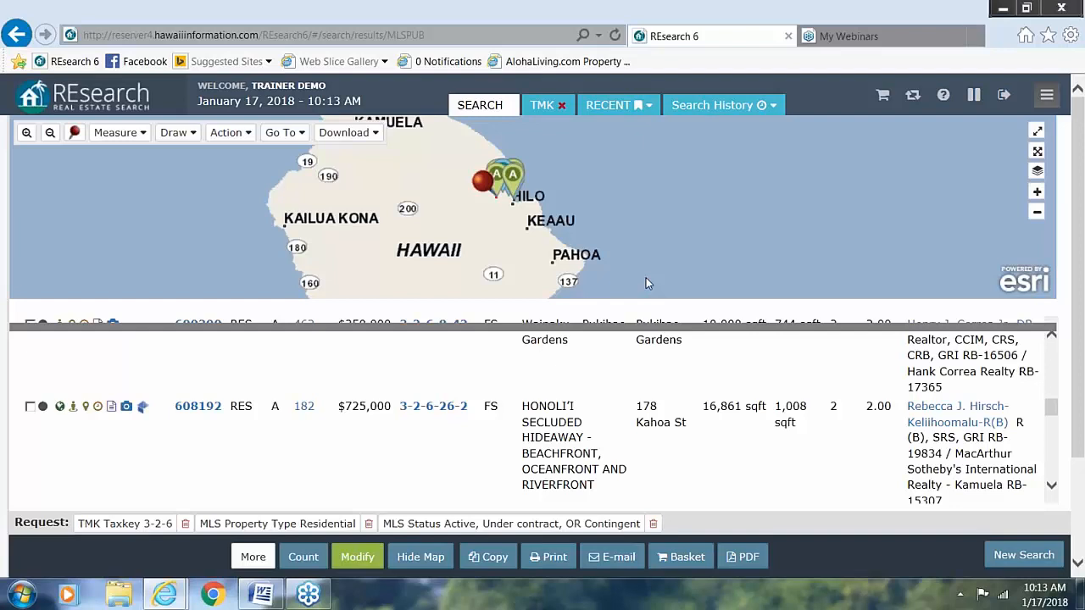
# Make the results map go to the Map Pin location.
pyautogui.click(250, 133)
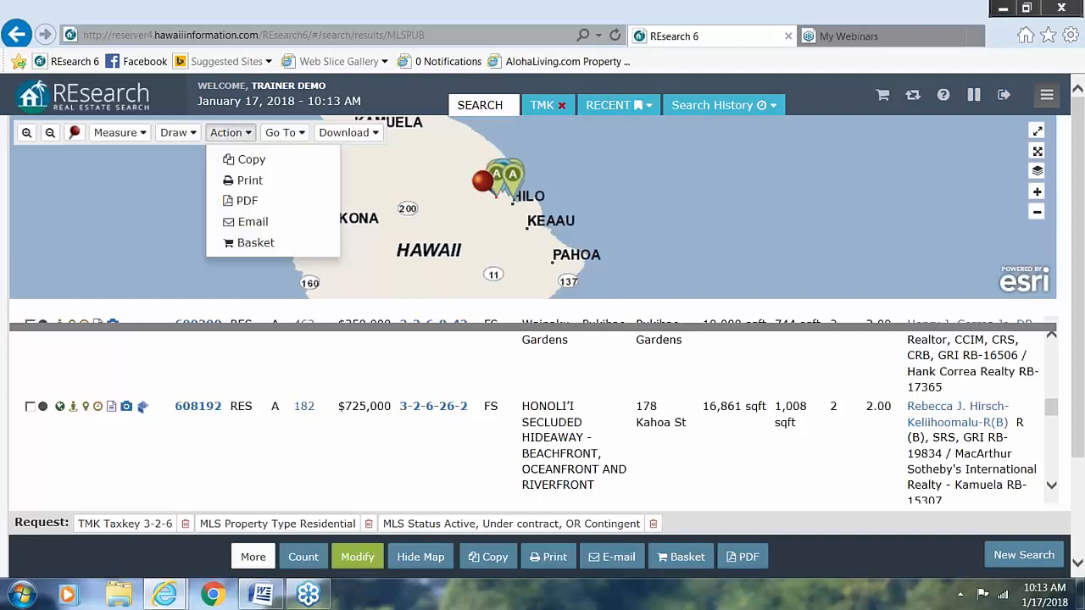
pyautogui.click(301, 134)
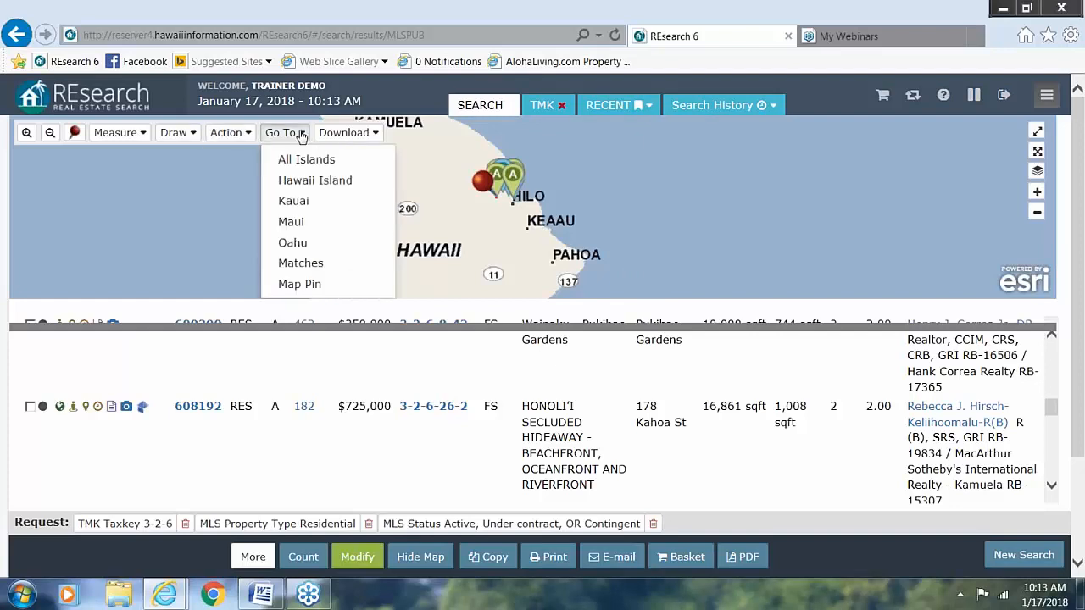
pyautogui.click(300, 285)
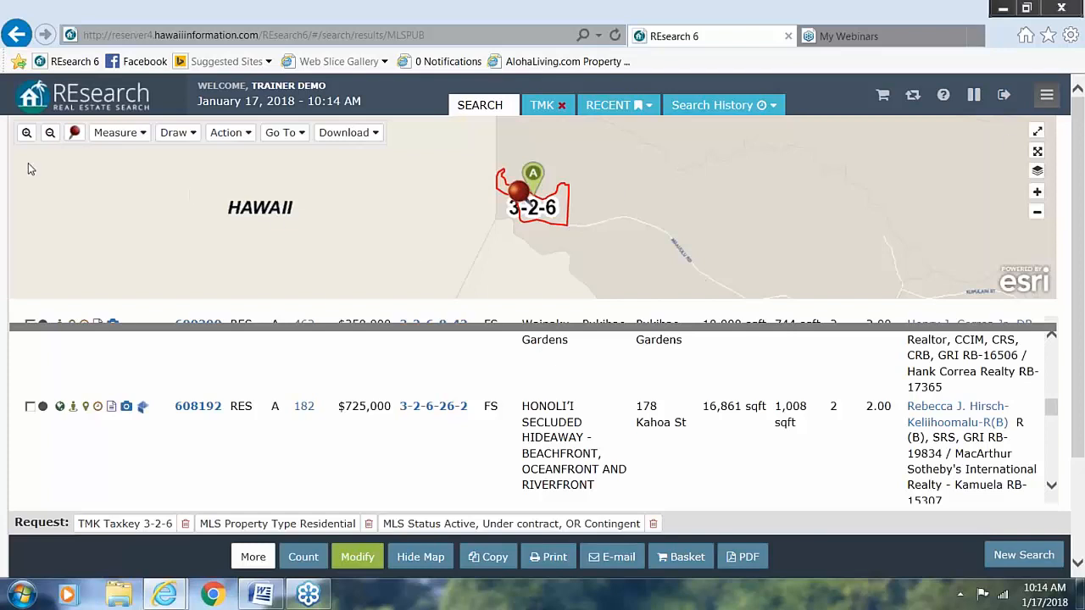
# Zoom in on a small boxed area west of the map pin, and try the zoom-out tool on boxed areas.
pyautogui.click(25, 133)
pyautogui.moveTo(116, 201); pyautogui.dragTo(144, 227)
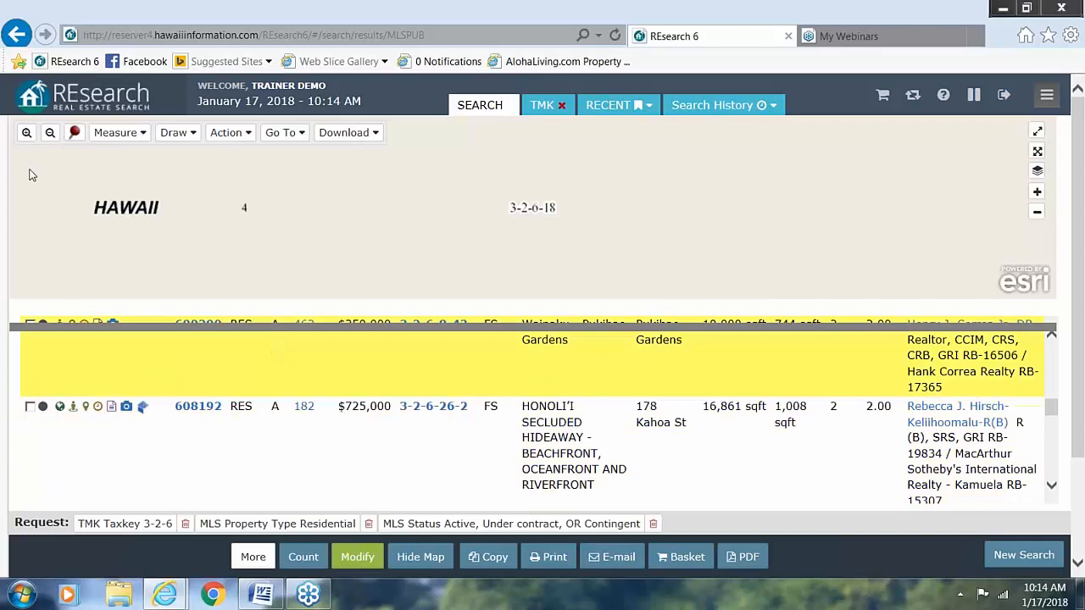
pyautogui.click(49, 133)
pyautogui.moveTo(353, 234); pyautogui.dragTo(383, 254)
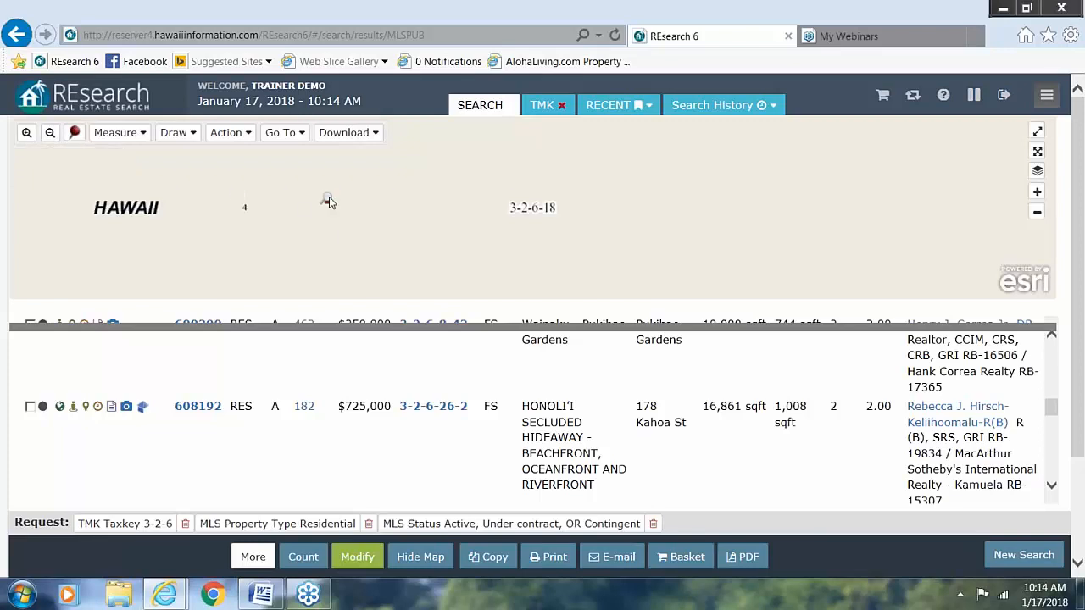
pyautogui.moveTo(329, 201); pyautogui.dragTo(775, 287)
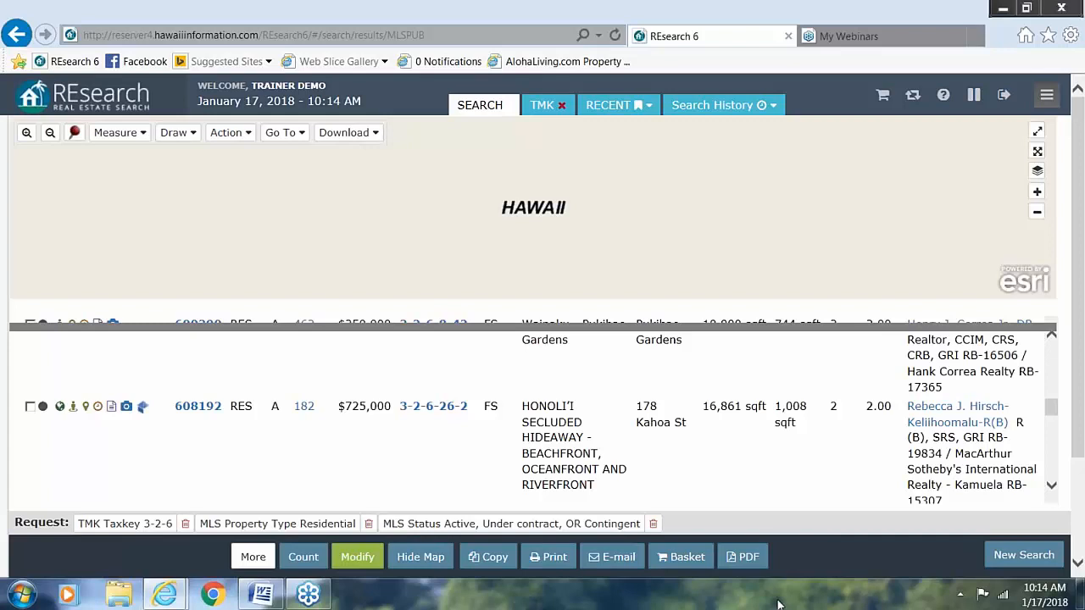
# Make the results map go to the Matches, and view the taxmap download options without choosing one.
pyautogui.click(298, 134)
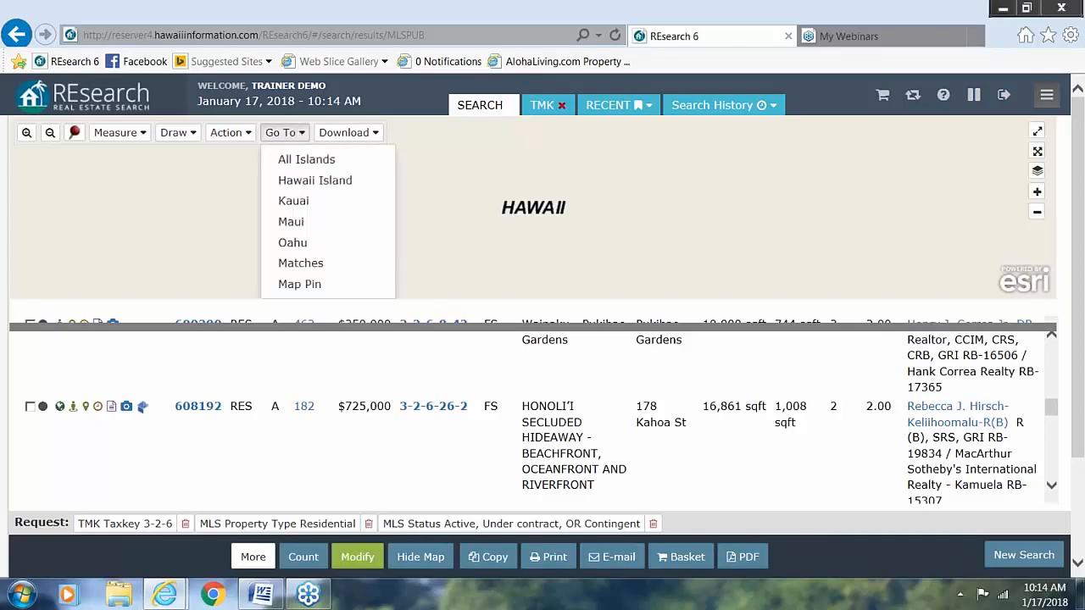
pyautogui.click(322, 270)
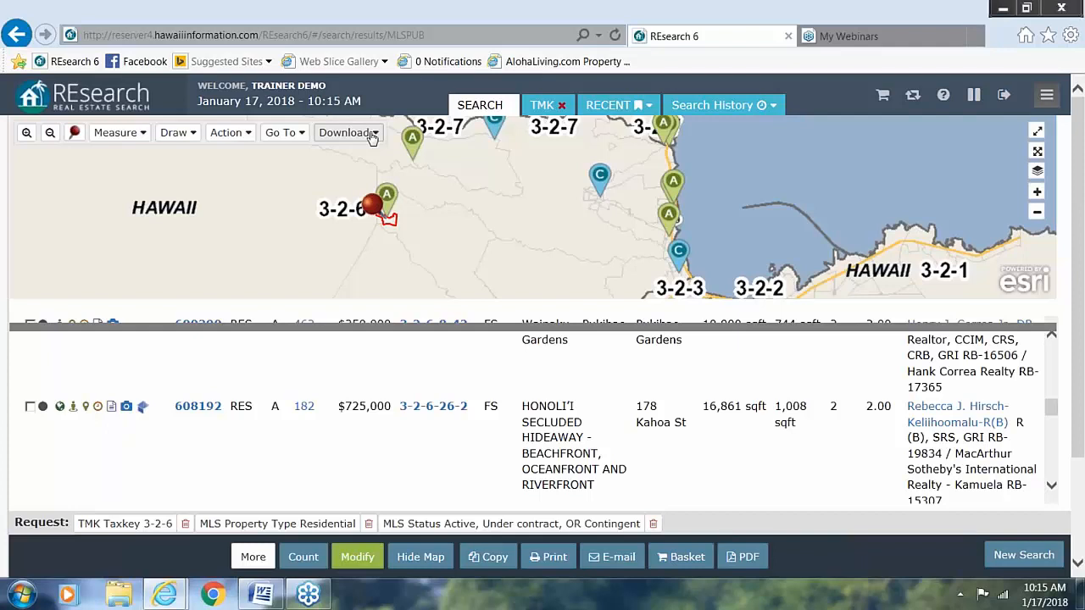
pyautogui.click(371, 136)
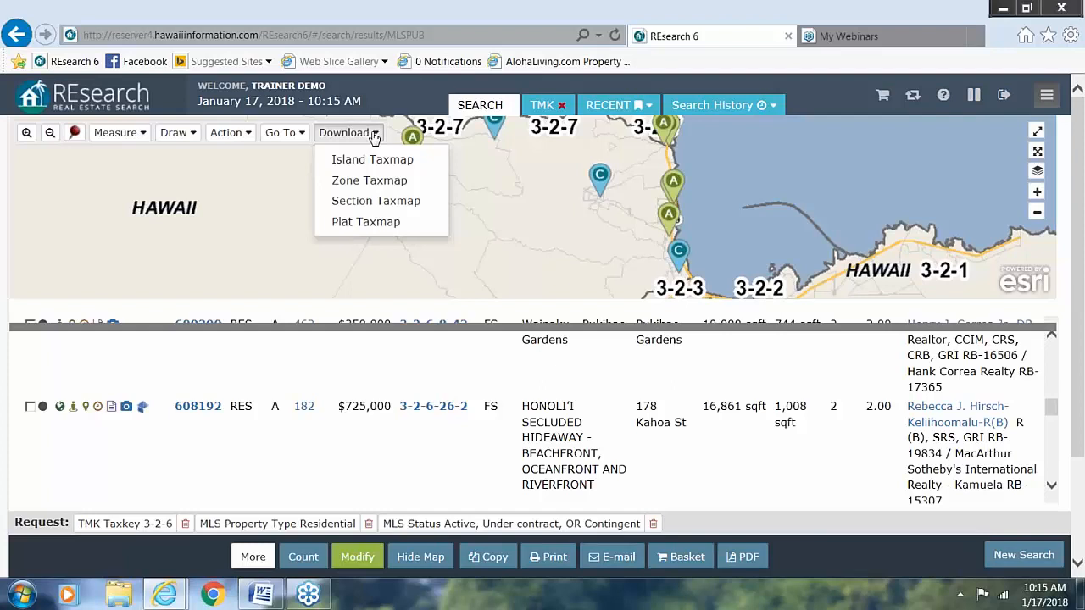
pyautogui.click(374, 137)
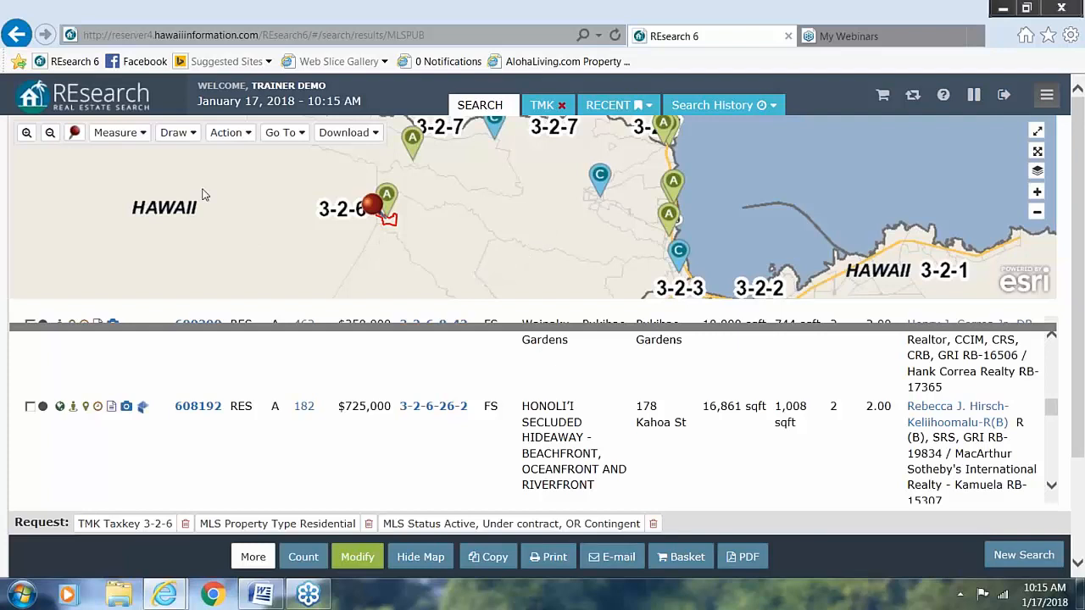
# Draw a rectangle search area on the results map around the coastal listings just north of the 3-2-3 zone.
pyautogui.click(191, 140)
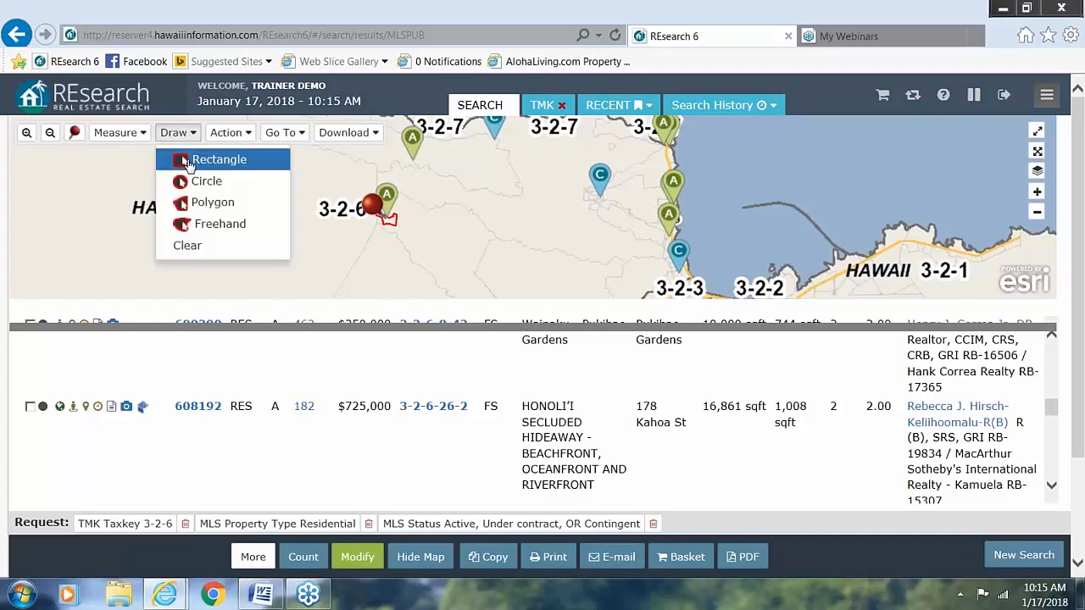
pyautogui.click(190, 161)
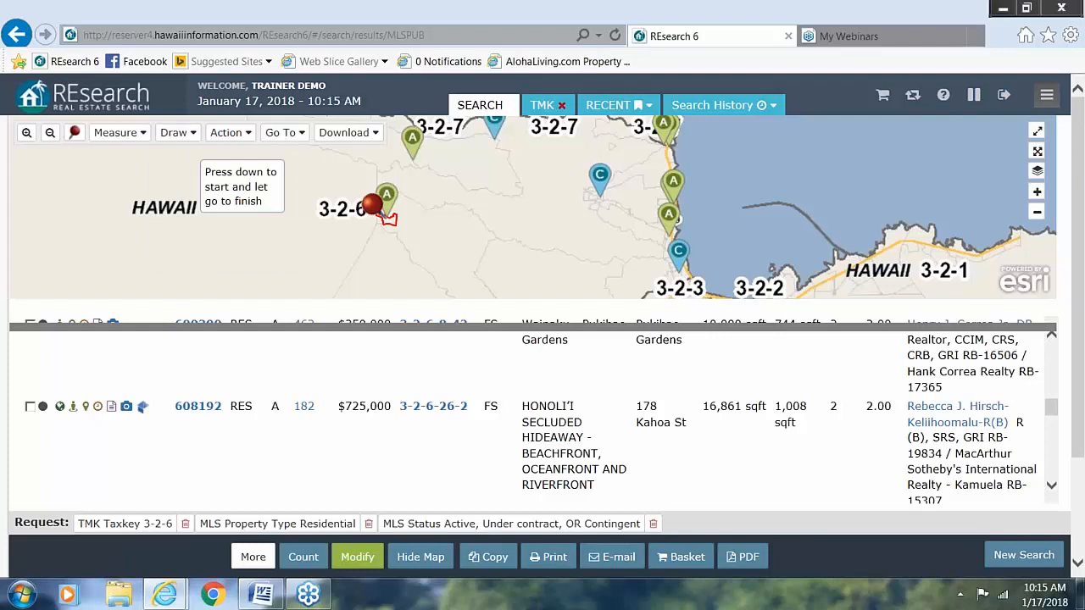
pyautogui.moveTo(624, 167); pyautogui.dragTo(746, 278)
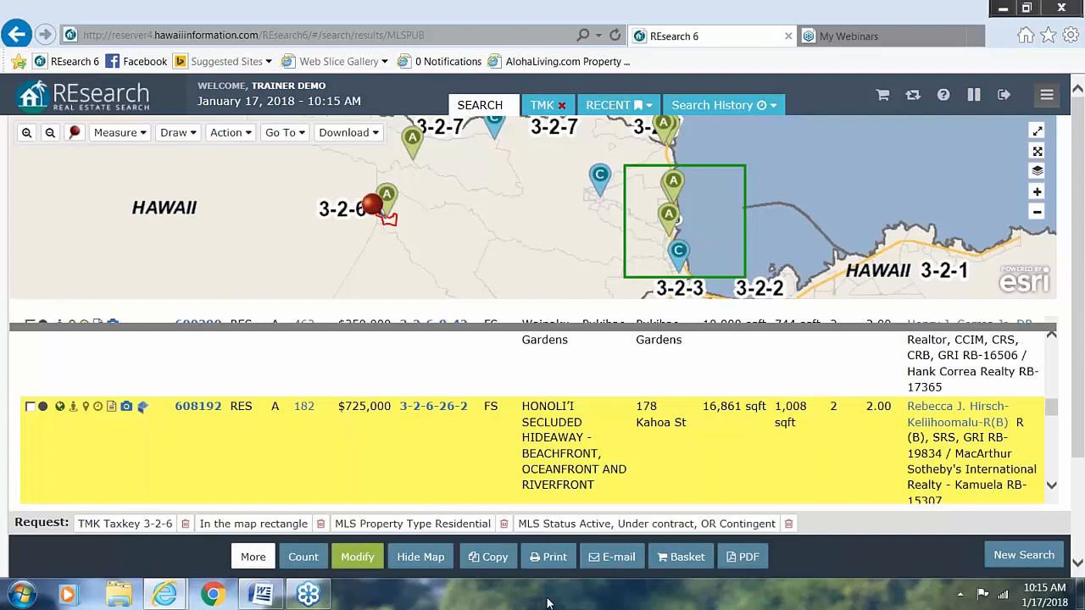
# Rerun the modified search limited to the map rectangle, and zoom the results map out to show the Hilo area.
pyautogui.click(354, 559)
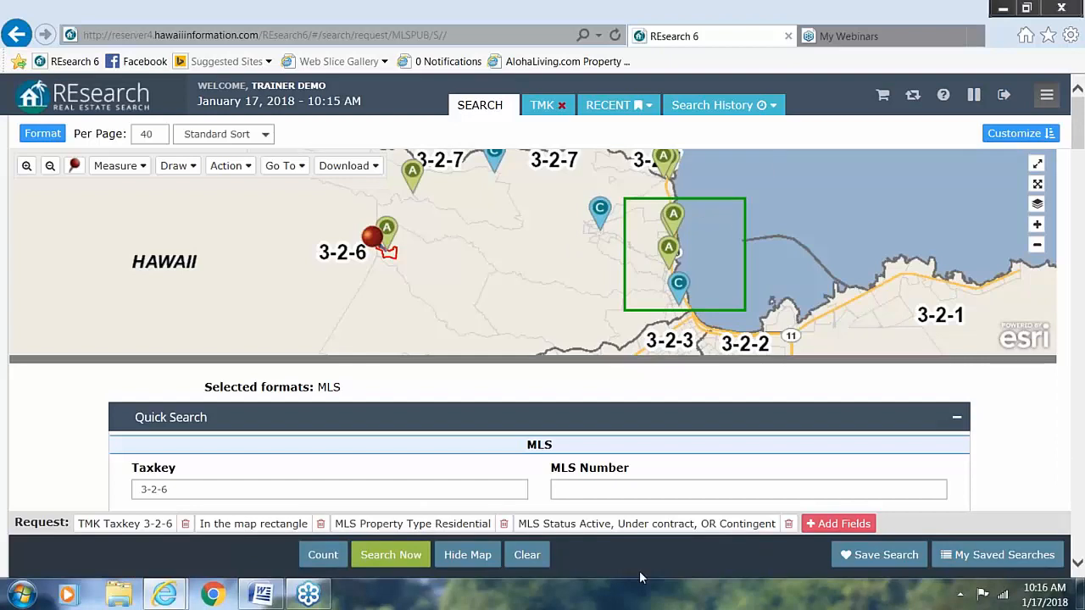
pyautogui.click(380, 560)
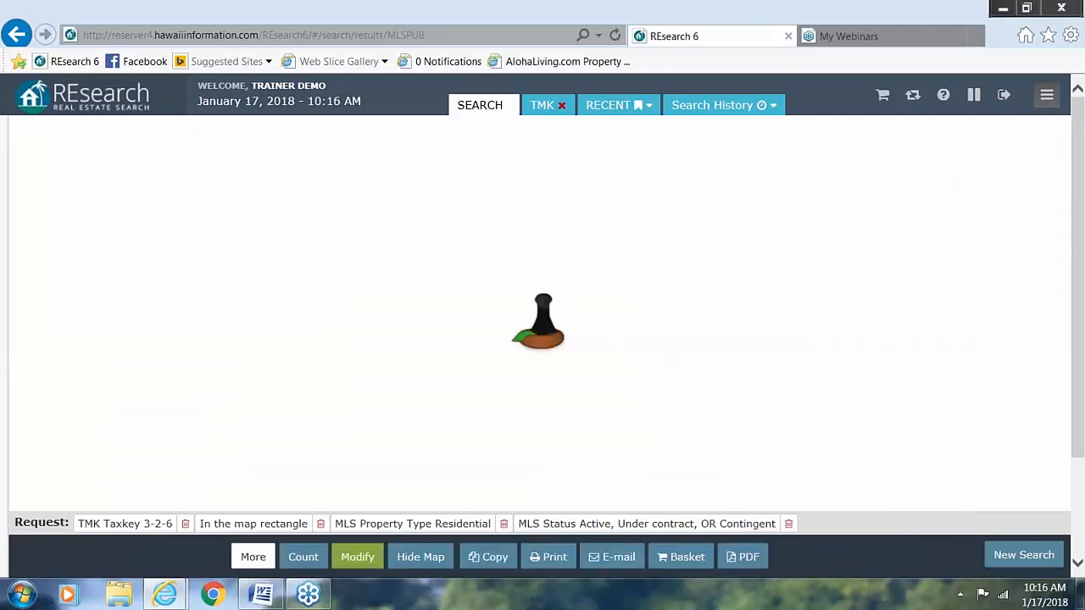
pyautogui.scroll(-1, 306, 224)
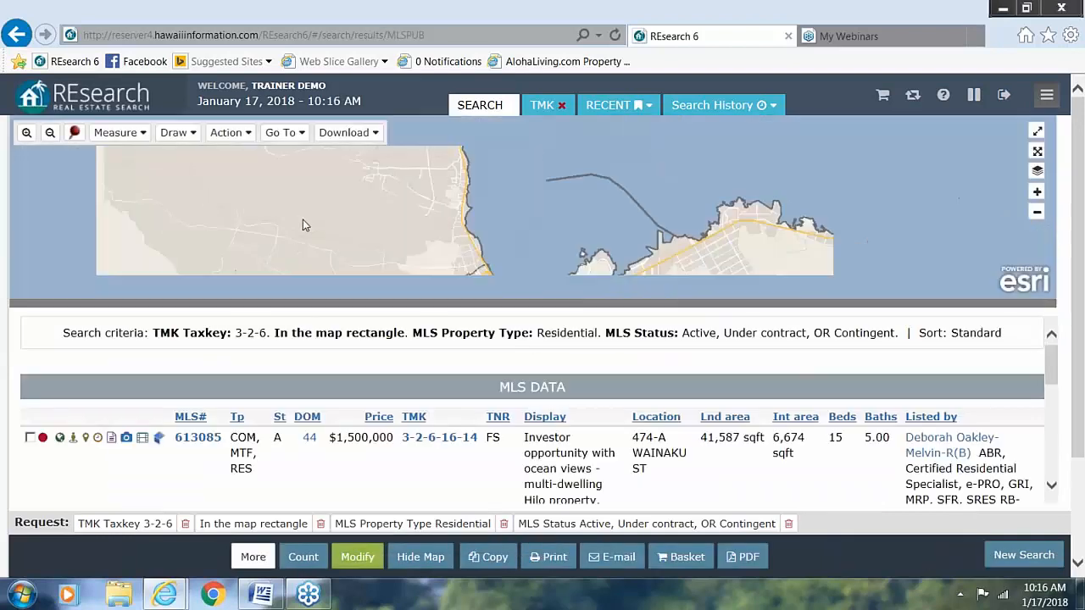
pyautogui.scroll(-1, 305, 225)
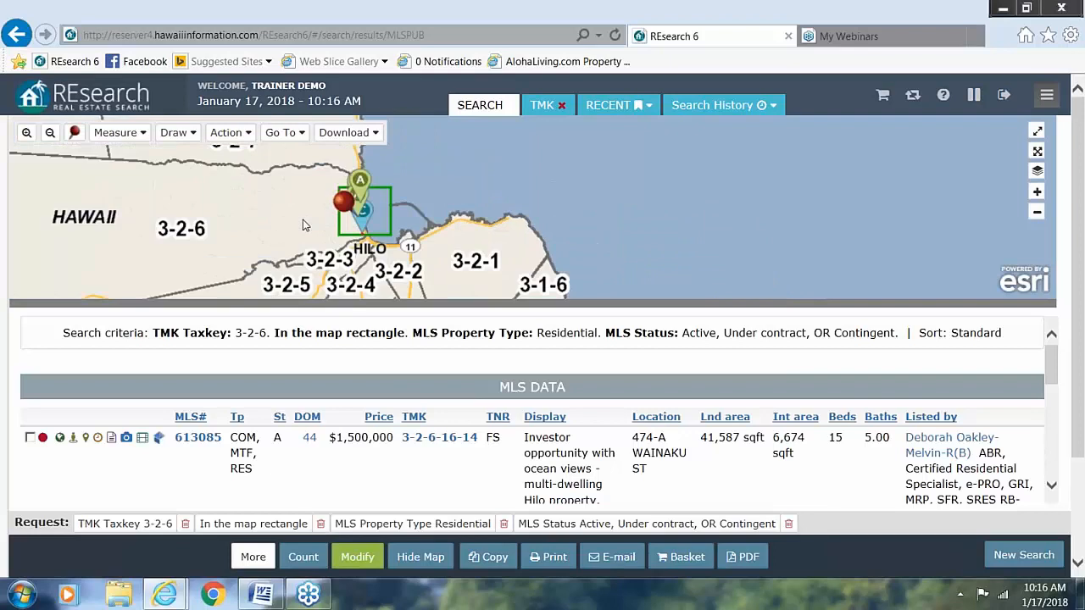
pyautogui.scroll(-1, 303, 225)
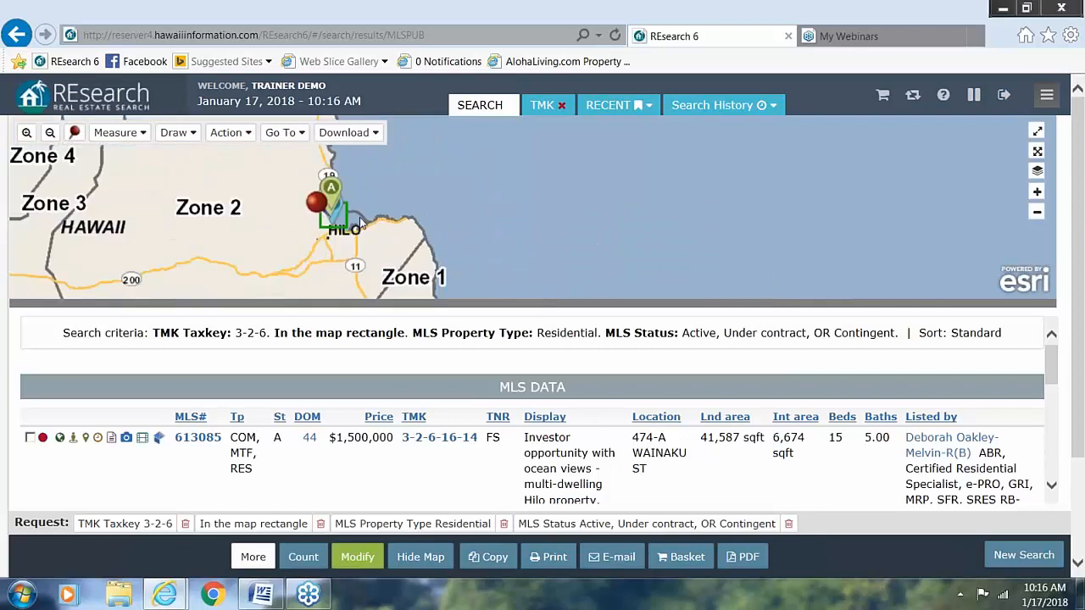
pyautogui.scroll(1, 303, 235)
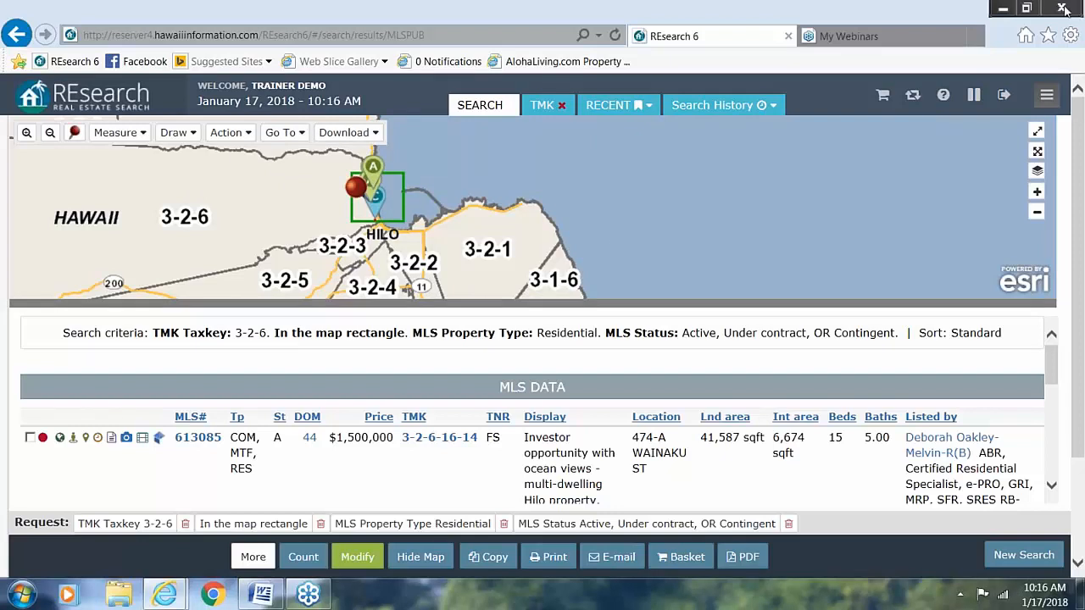
# View the results map in a separate maximized window zoomed out to Hilo, and close that window.
pyautogui.click(1038, 154)
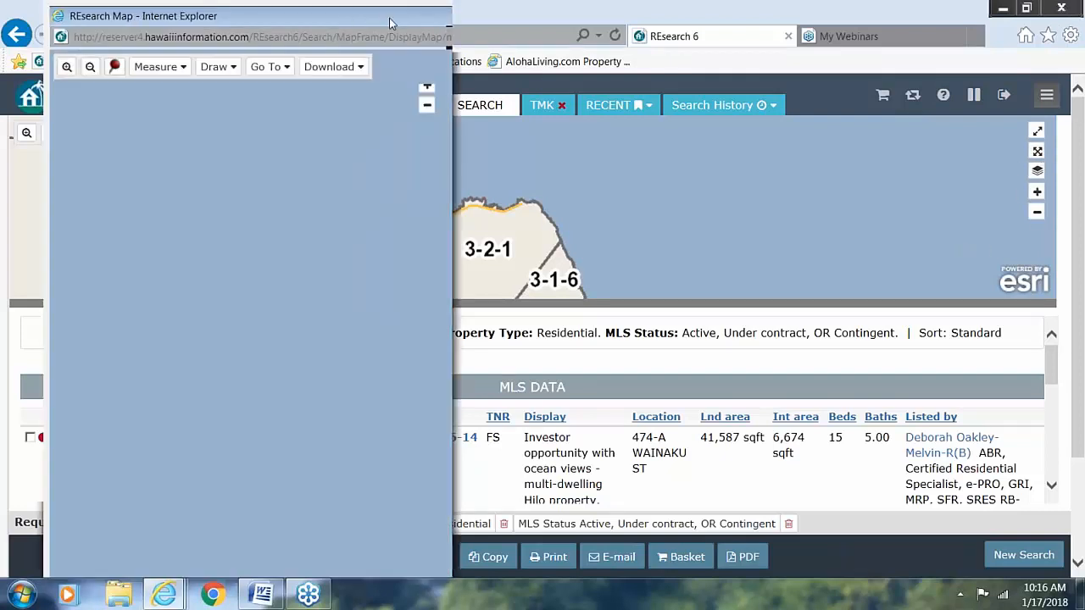
pyautogui.click(396, 16)
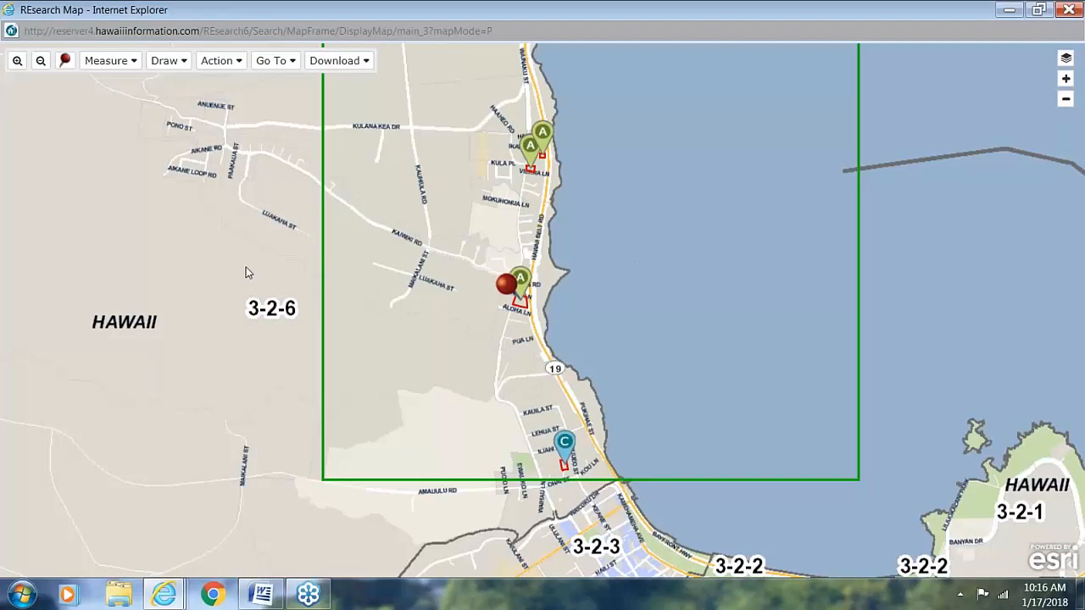
pyautogui.scroll(-1, 227, 259)
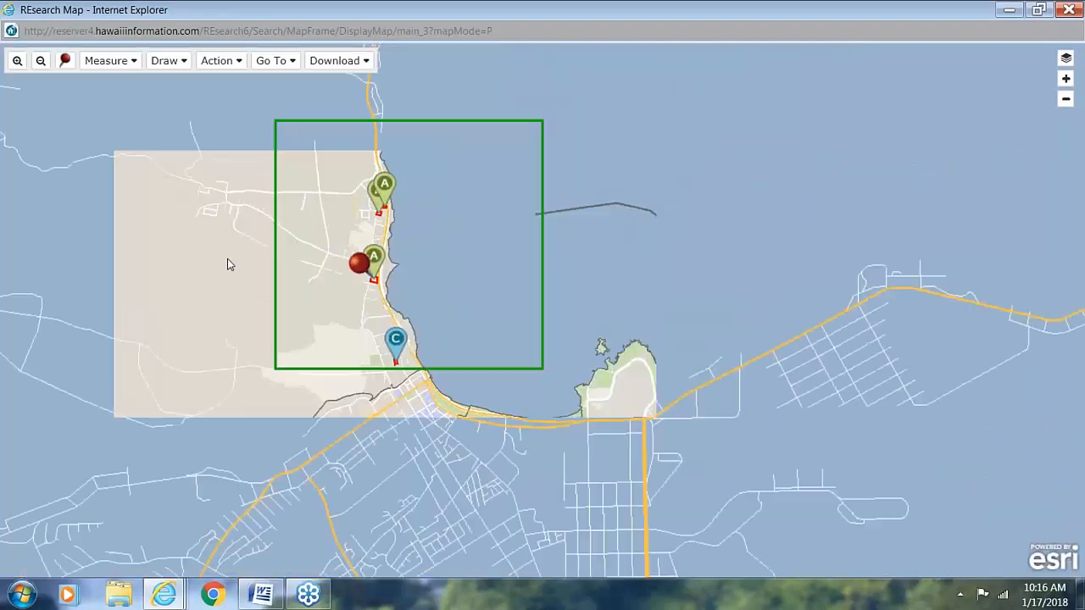
pyautogui.scroll(-1, 227, 259)
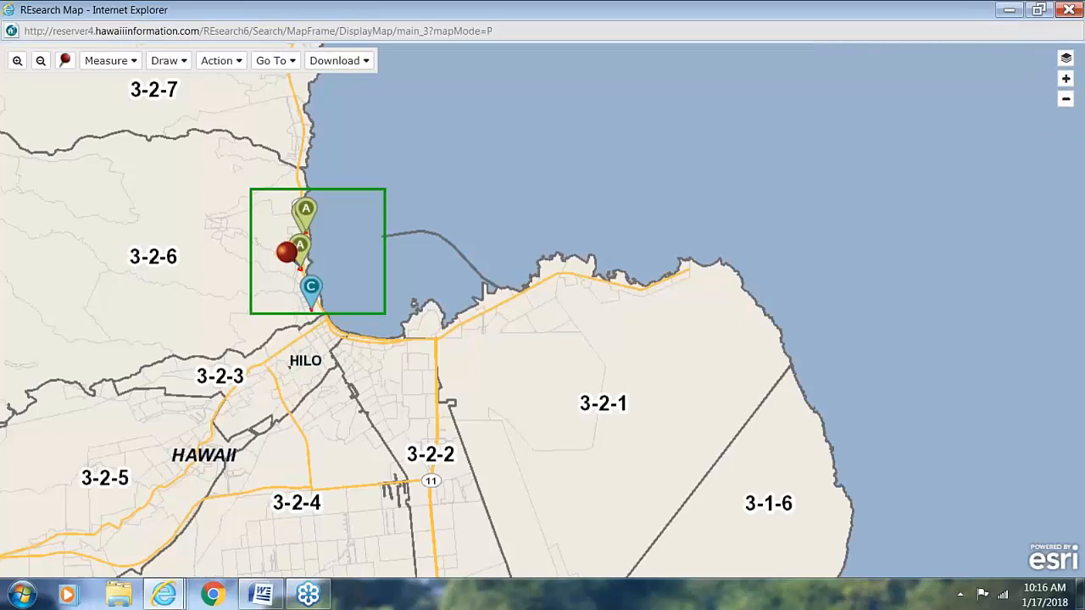
pyautogui.click(1069, 9)
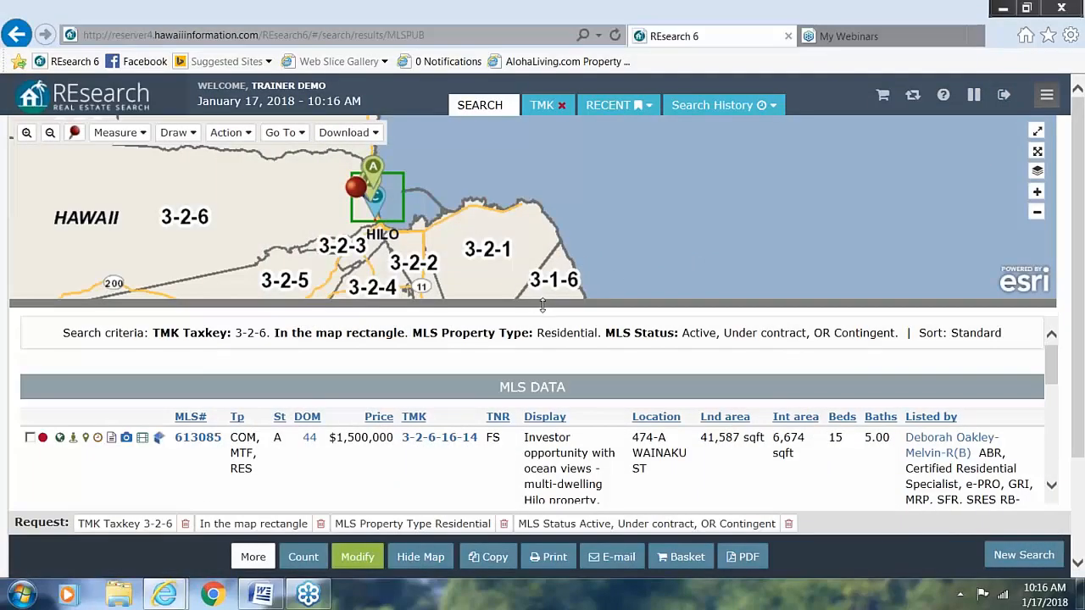
# Enlarge the map pane down over the results list and clear the drawn rectangle from the map.
pyautogui.moveTo(534, 302); pyautogui.dragTo(503, 510)
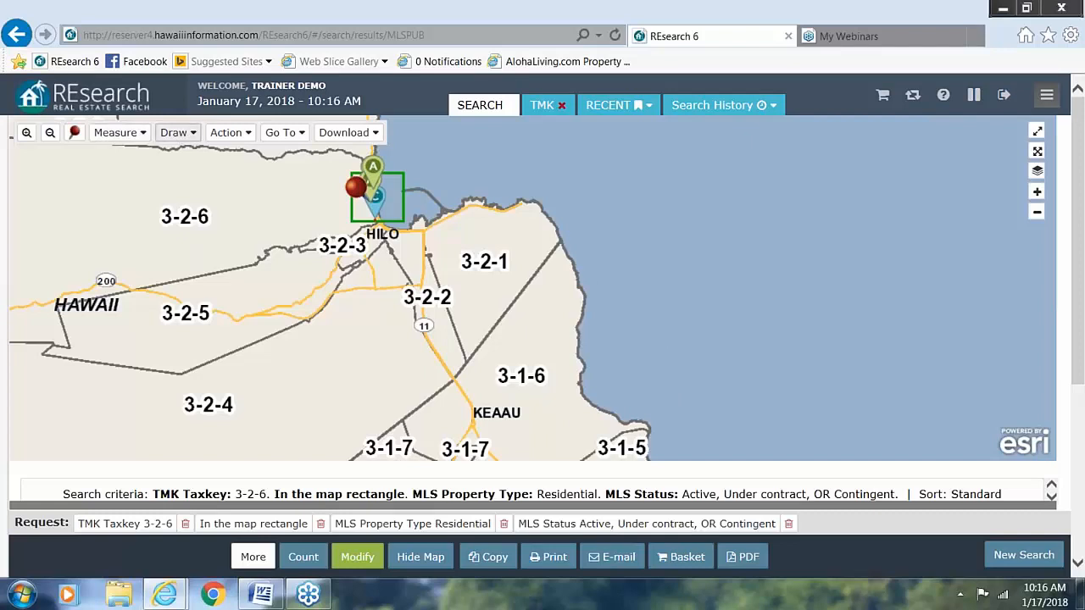
pyautogui.click(177, 133)
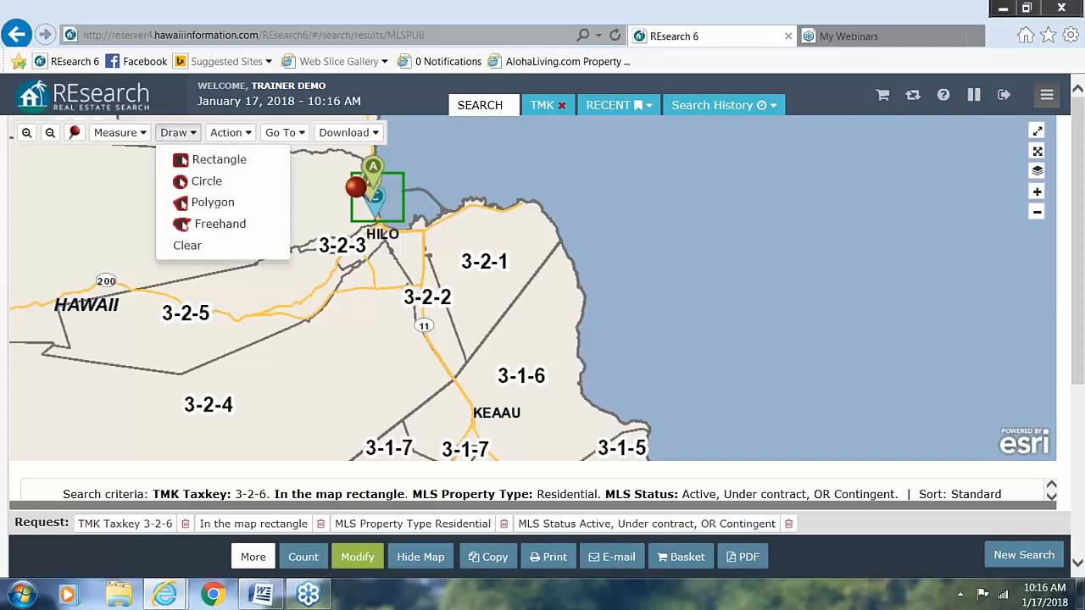
pyautogui.click(200, 247)
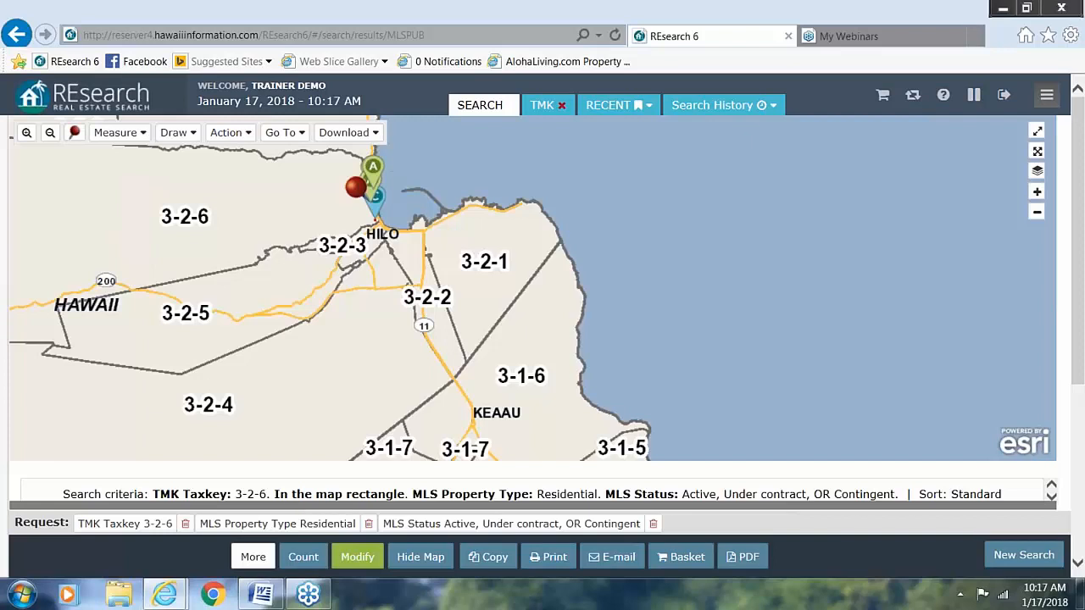
# Zoom in on boxed areas of the coast north of Hilo until parcel numbers near Haaheo Elementary are readable.
pyautogui.click(26, 133)
pyautogui.moveTo(290, 173); pyautogui.dragTo(478, 239)
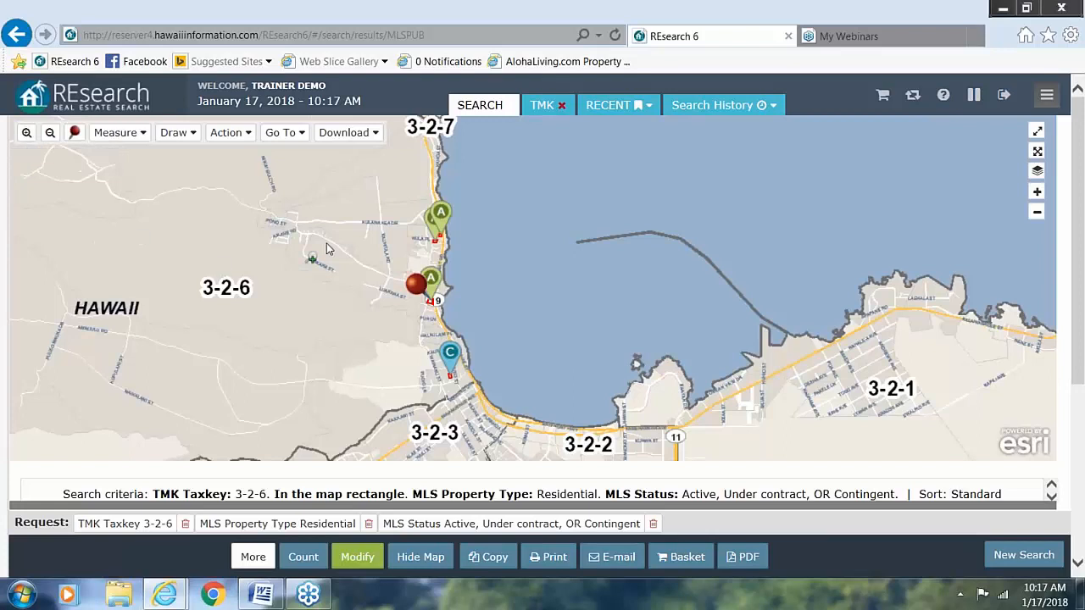
pyautogui.moveTo(348, 216); pyautogui.dragTo(555, 376)
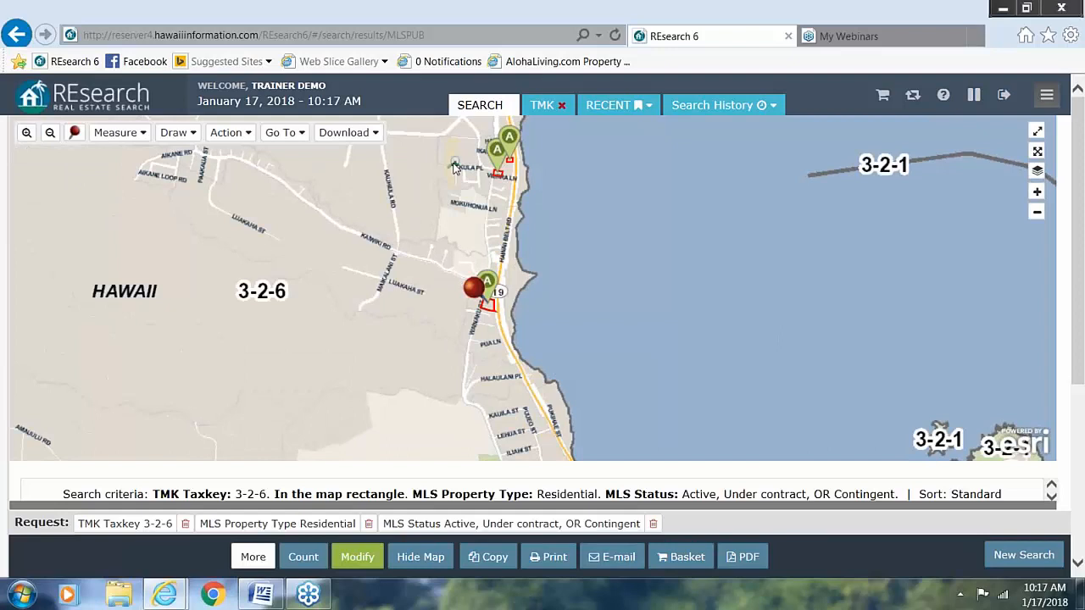
pyautogui.moveTo(452, 140); pyautogui.dragTo(621, 314)
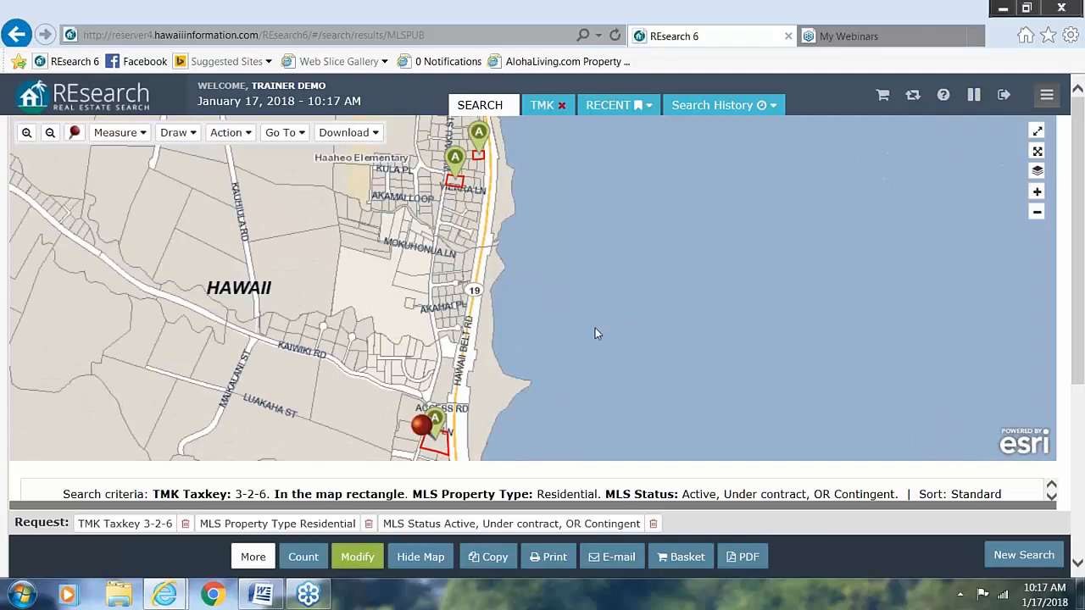
pyautogui.moveTo(562, 241); pyautogui.dragTo(550, 354)
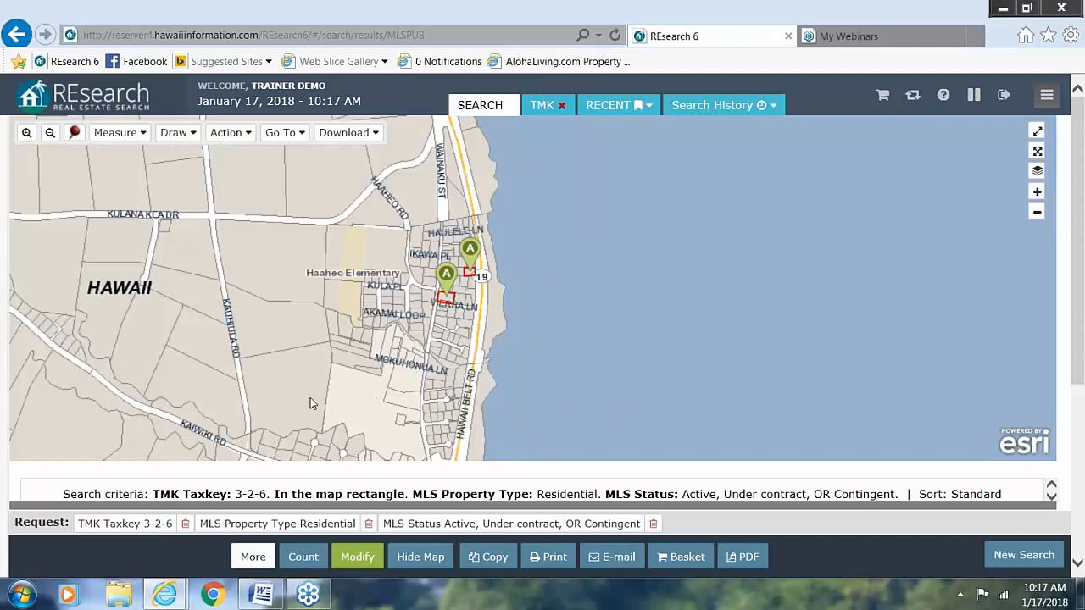
pyautogui.click(185, 136)
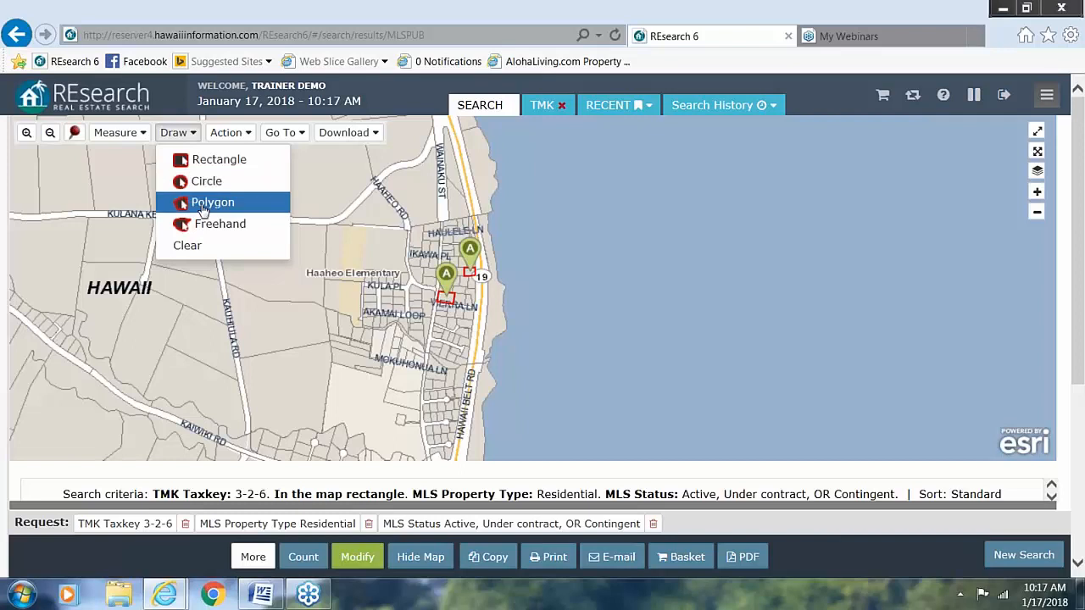
pyautogui.click(26, 135)
pyautogui.moveTo(315, 180)
pyautogui.mouseDown()
pyautogui.moveTo(329, 296)
pyautogui.moveTo(606, 396)
pyautogui.mouseUp()
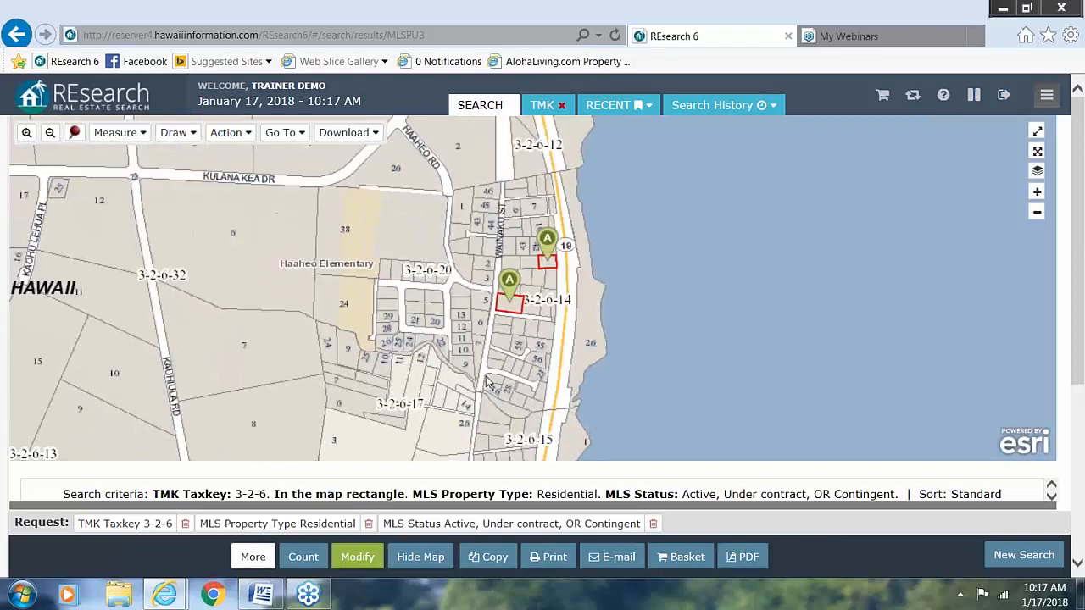
# Draw a polygon search area around the parcels between Wainaku St and Highway 19, enclosing both active listings east of Haaheo Elementary.
pyautogui.click(192, 134)
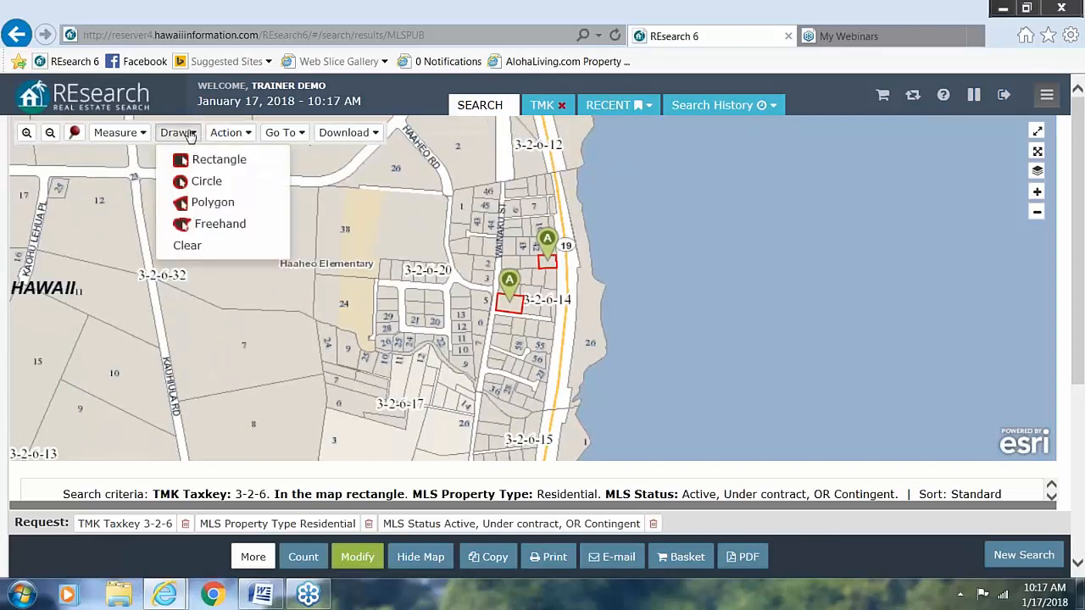
pyautogui.click(213, 203)
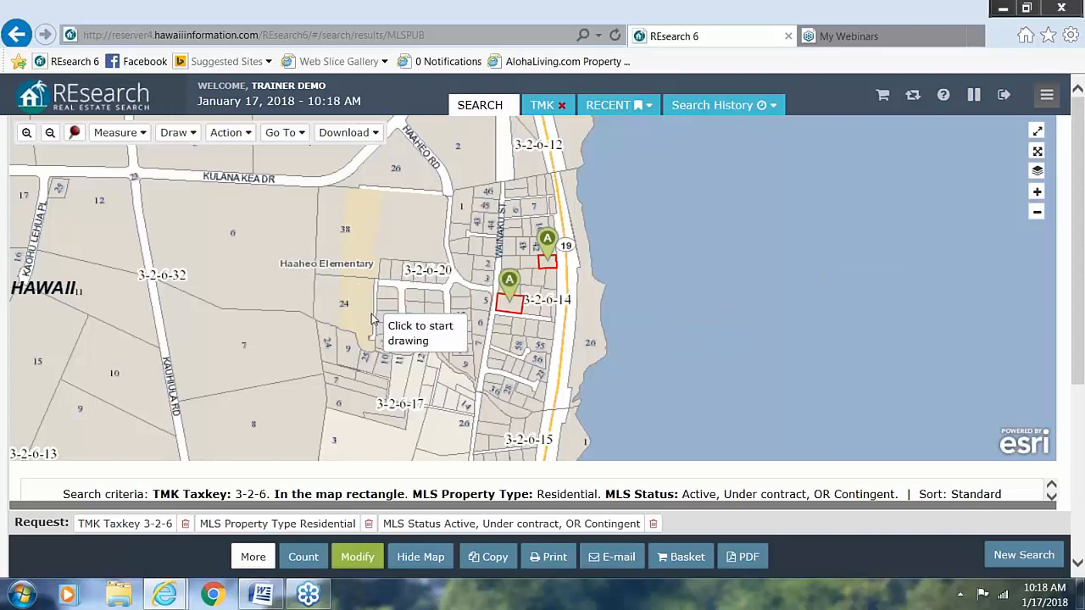
pyautogui.click(504, 182)
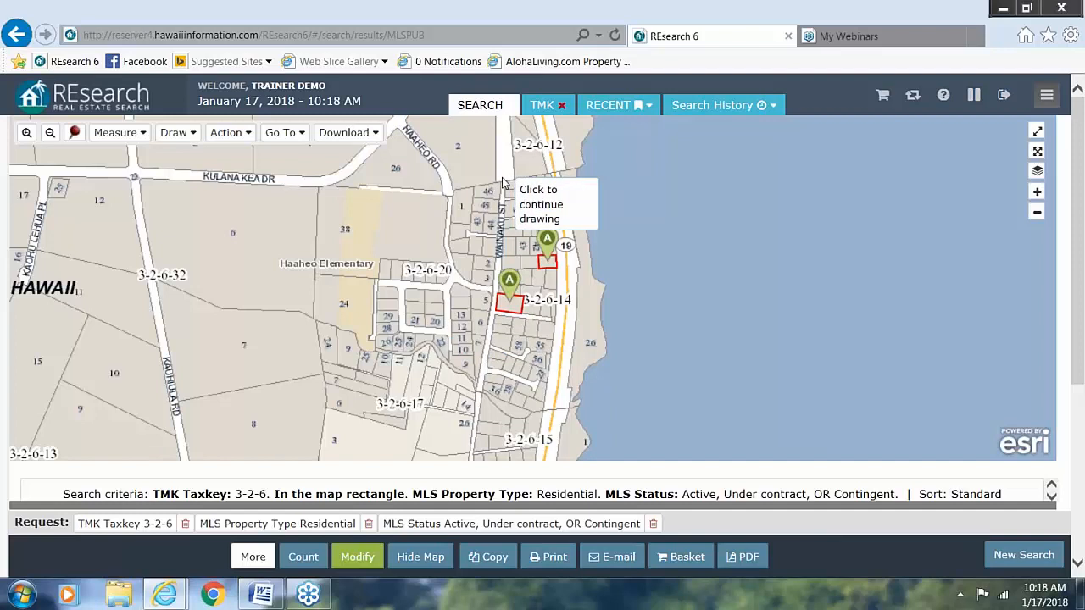
pyautogui.moveTo(504, 178)
pyautogui.mouseDown()
pyautogui.moveTo(503, 195)
pyautogui.moveTo(502, 153)
pyautogui.mouseUp()
pyautogui.click(501, 157)
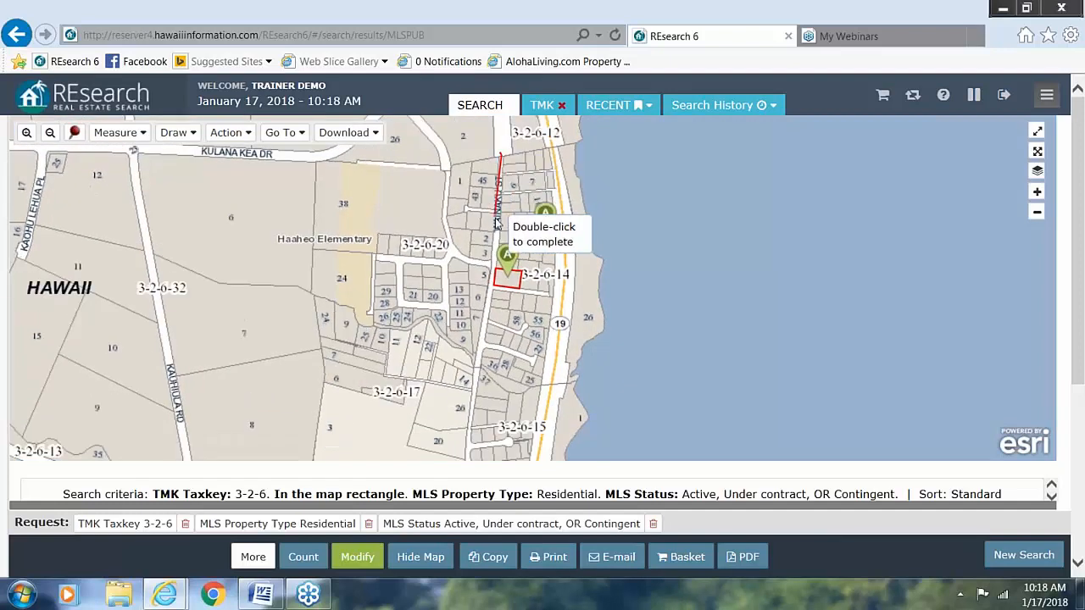
pyautogui.click(471, 450)
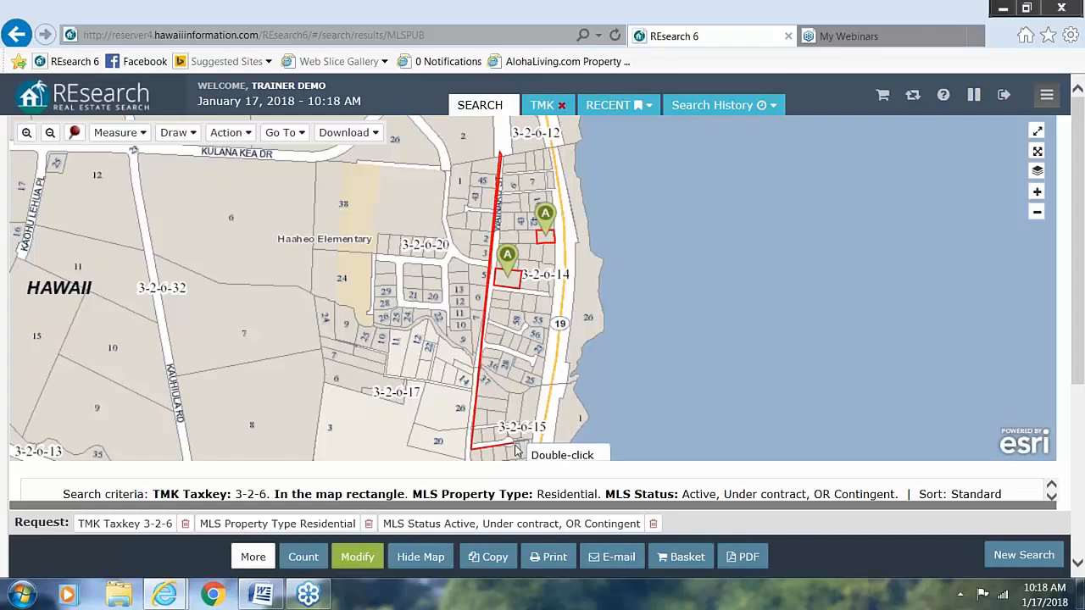
pyautogui.click(515, 447)
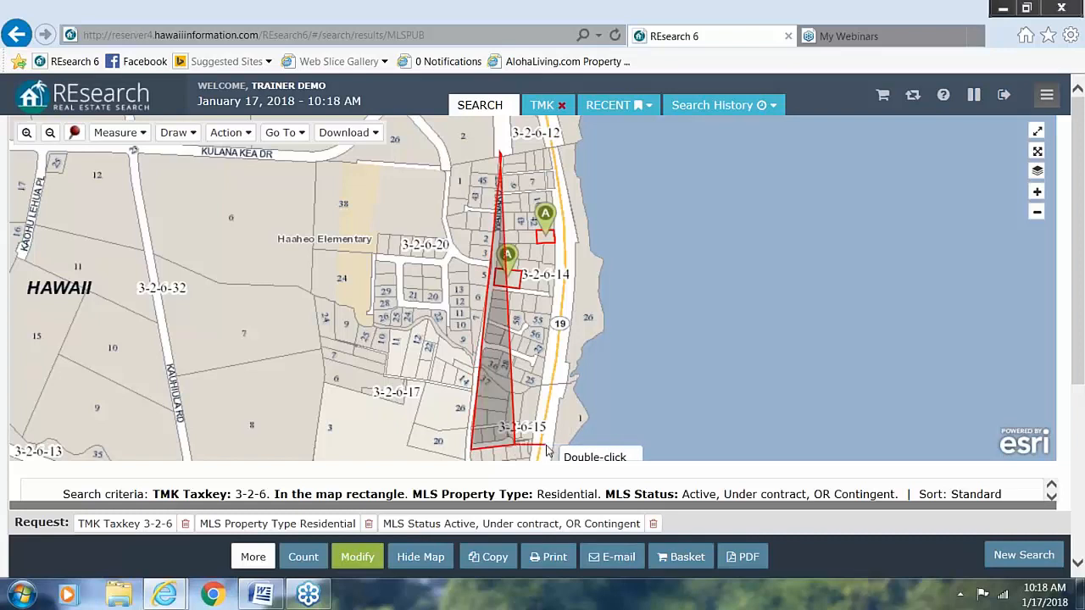
pyautogui.click(547, 450)
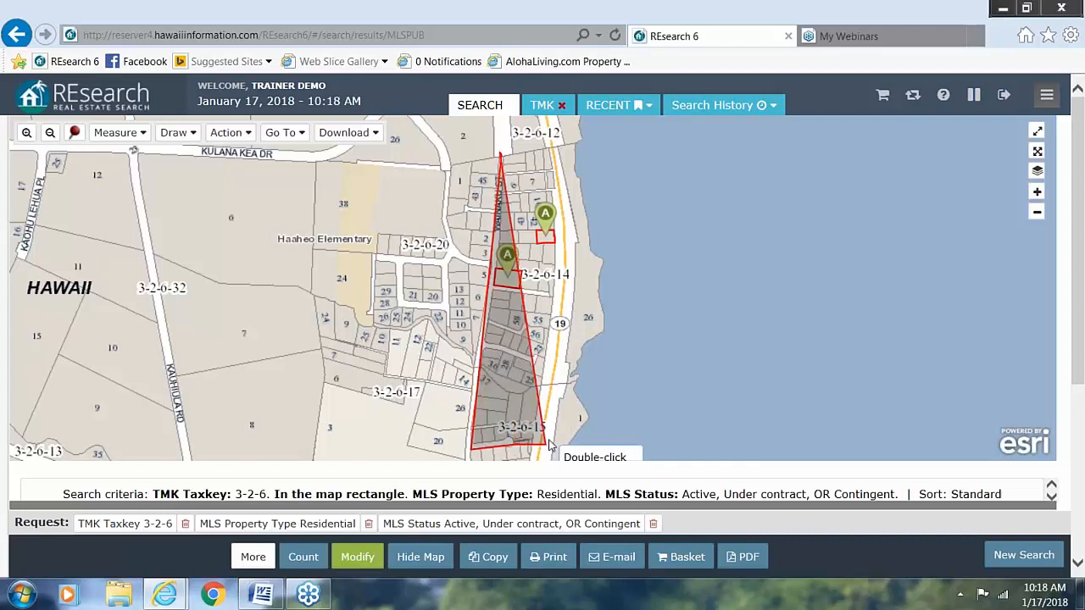
pyautogui.click(574, 276)
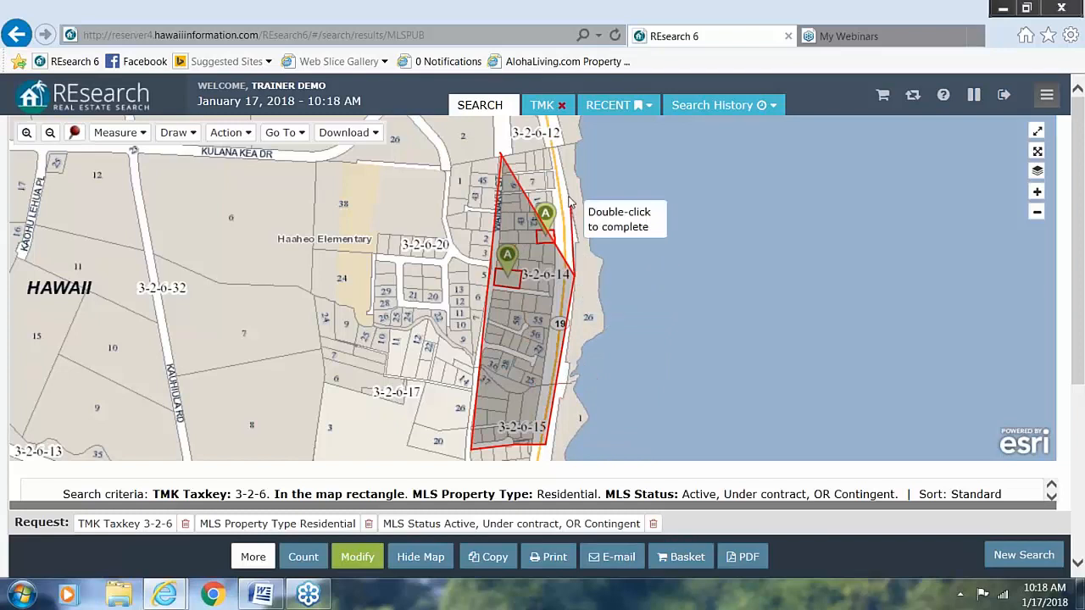
pyautogui.doubleClick(554, 148)
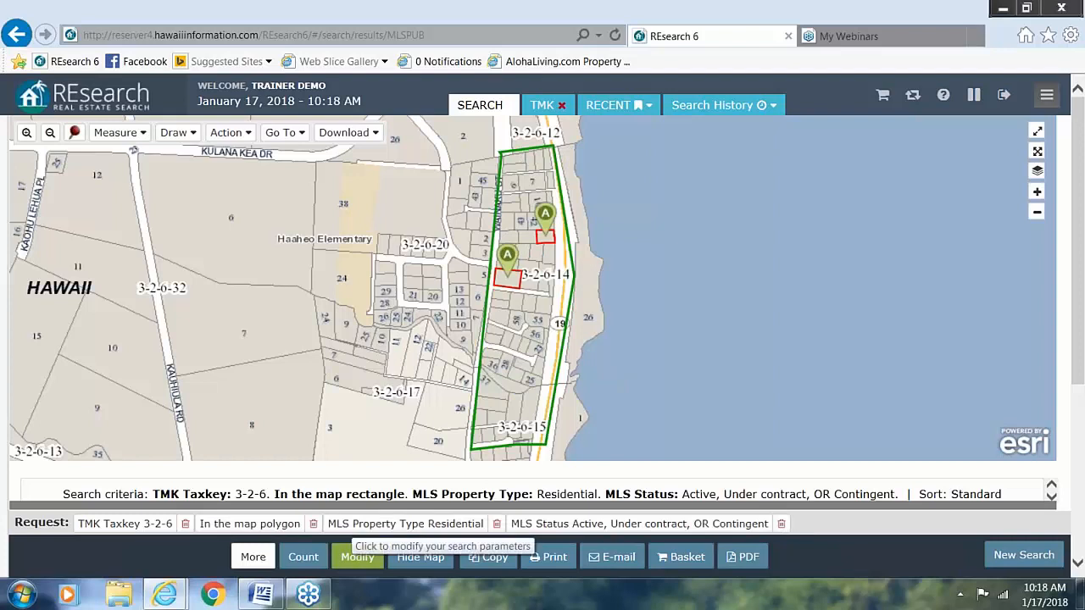
# Modify the search criteria with the map hidden, removing the Under contract and Contingent statuses so only Active is selected.
pyautogui.click(357, 556)
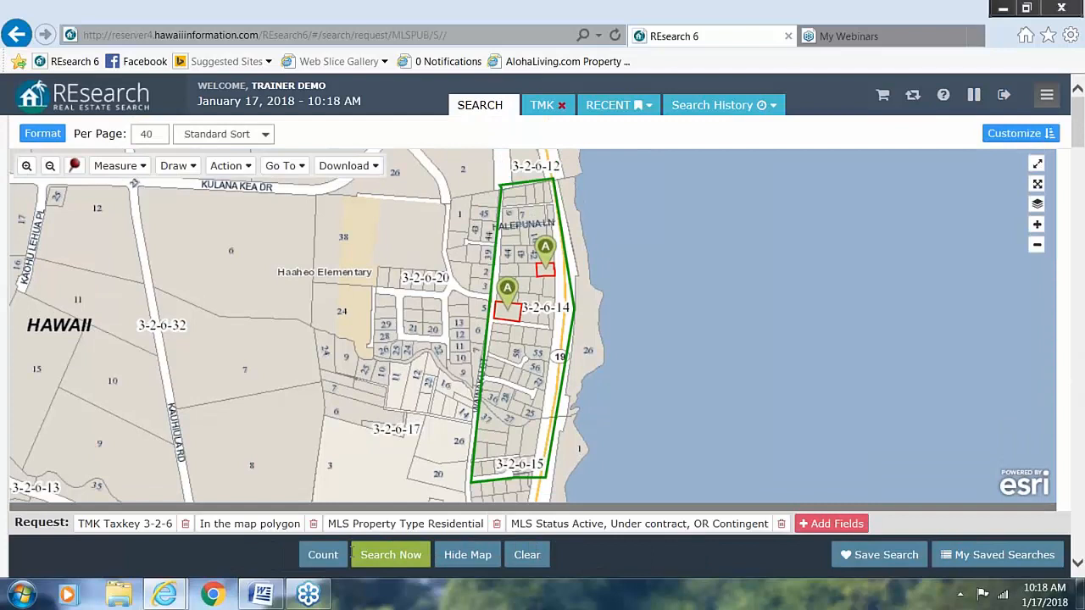
pyautogui.click(469, 555)
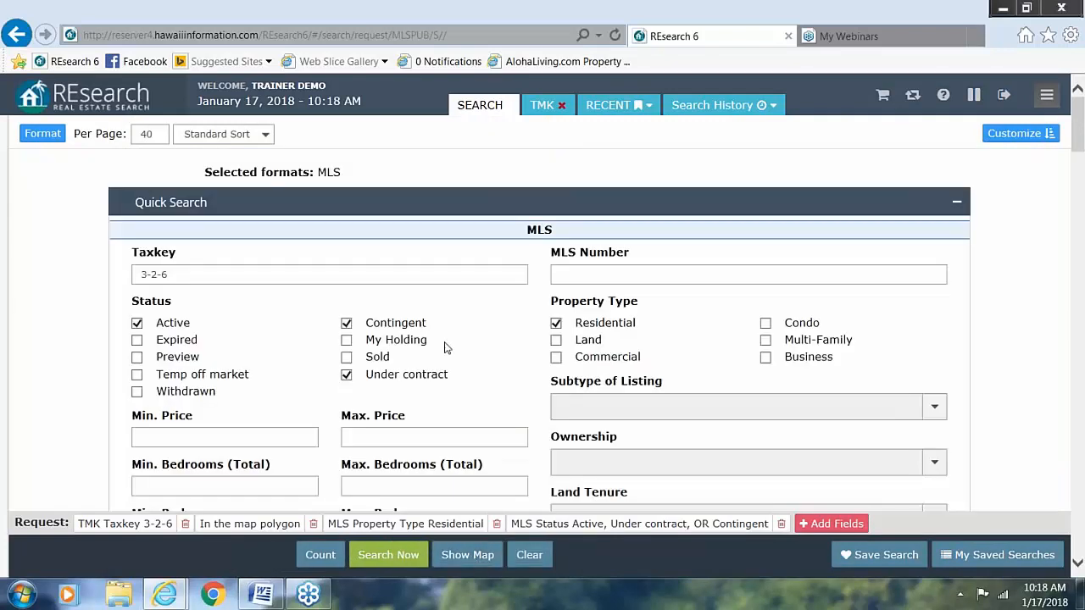
pyautogui.click(346, 374)
pyautogui.click(347, 324)
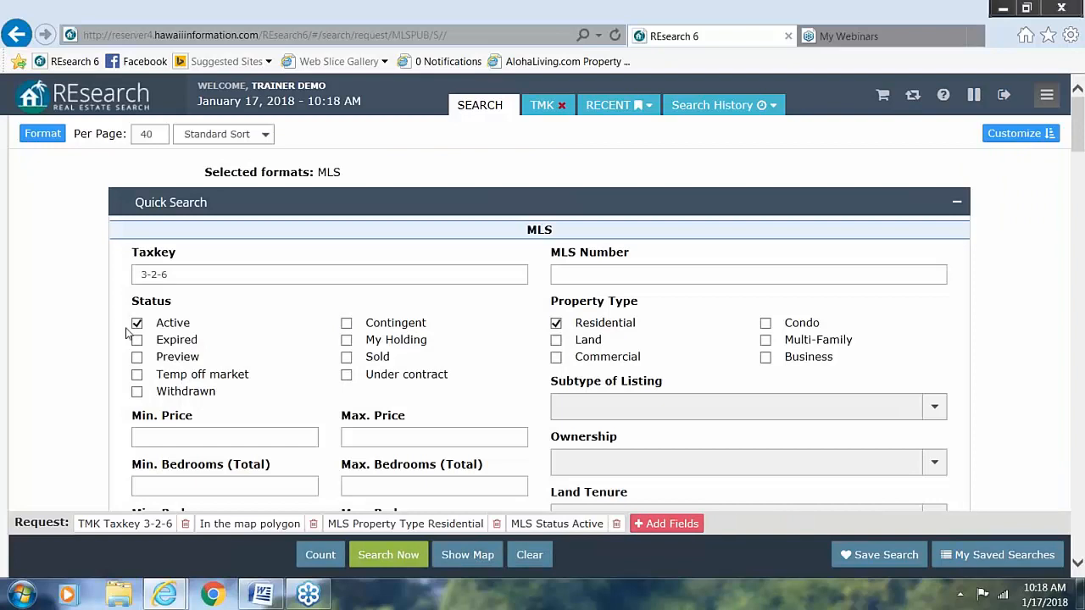
# Change the MLS status criterion from Active to Expired, run the search, and show the results on the map.
pyautogui.click(137, 323)
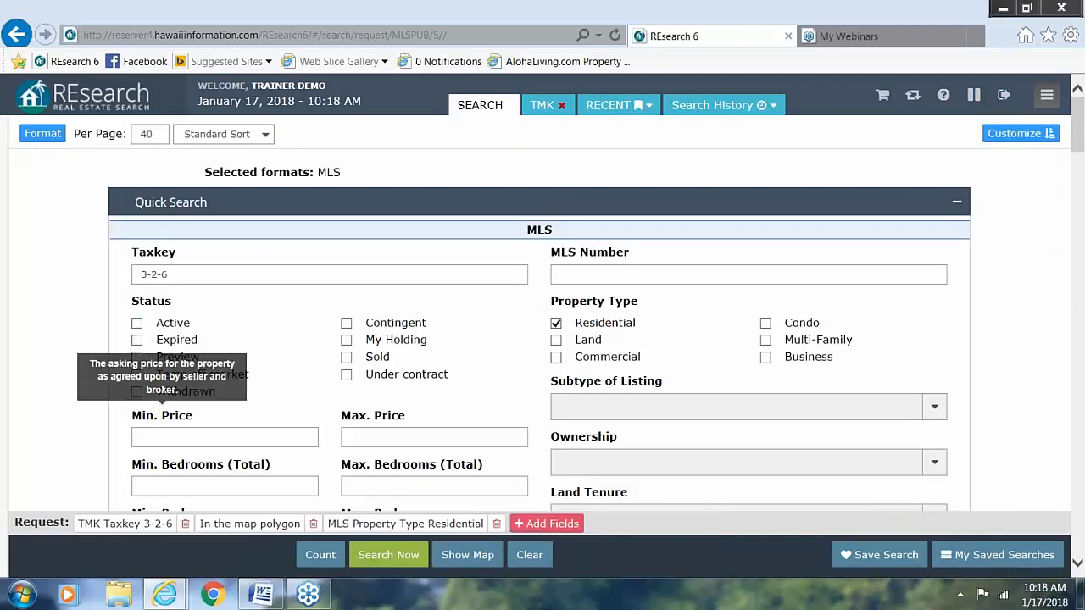
pyautogui.click(137, 341)
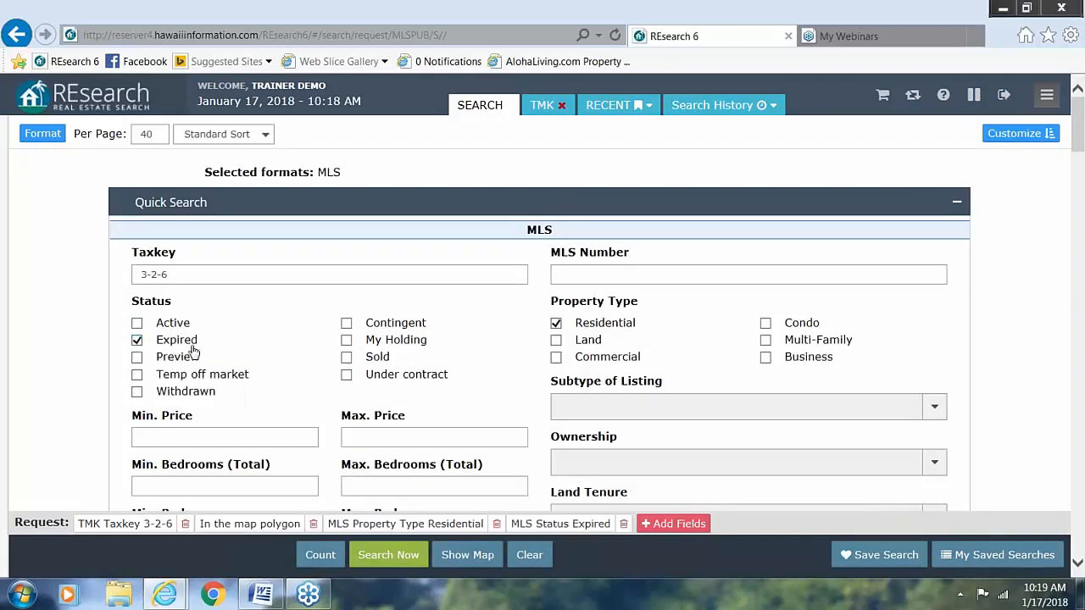
pyautogui.click(388, 555)
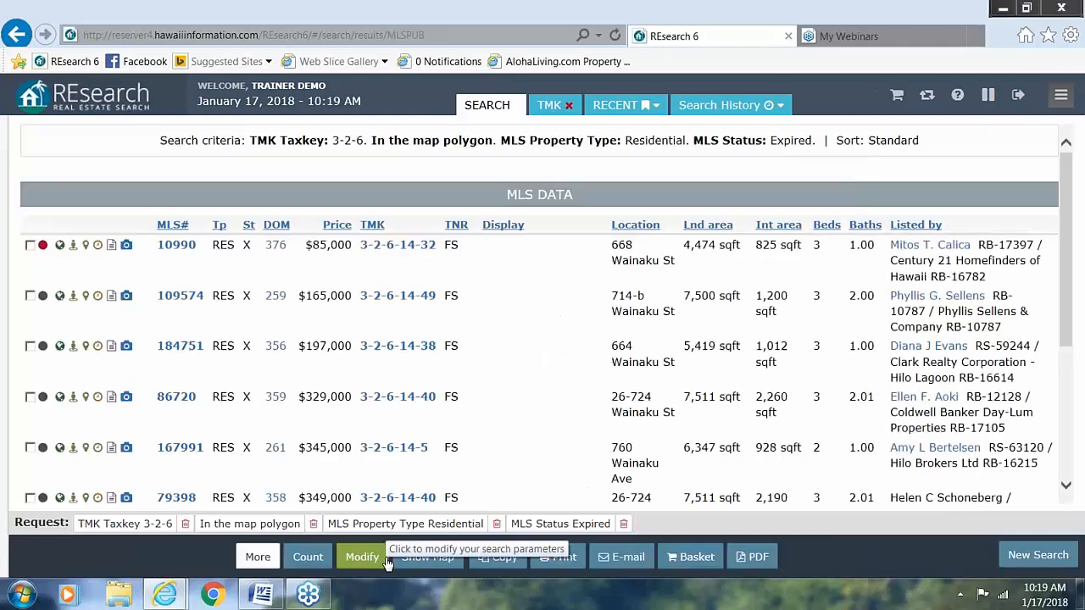
pyautogui.click(433, 556)
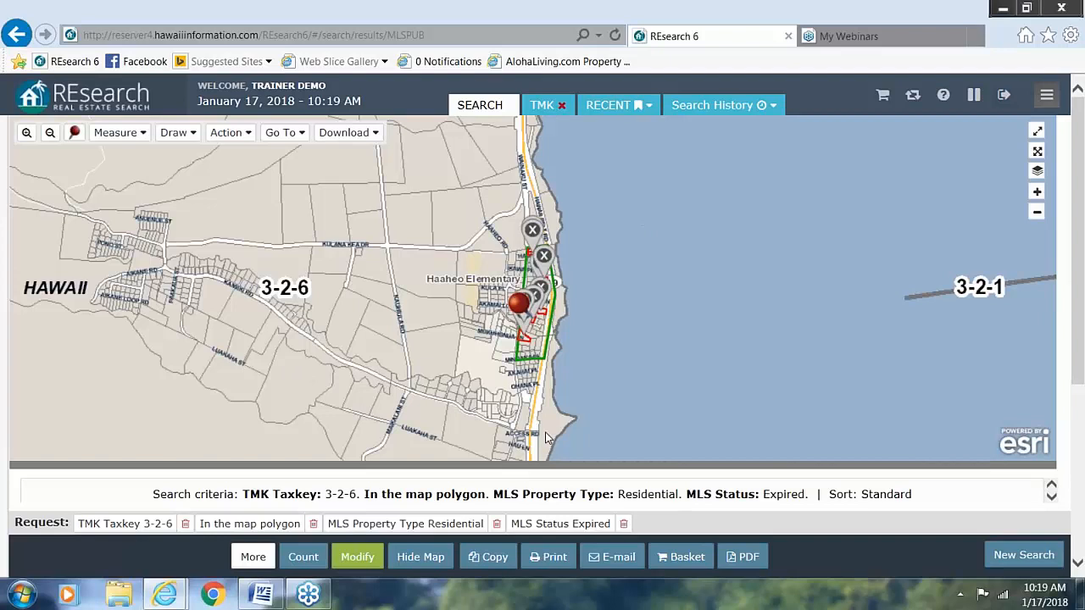
# Clear the drawn polygon from the map and zoom in on the expired listings east of Haaheo Elementary.
pyautogui.click(192, 135)
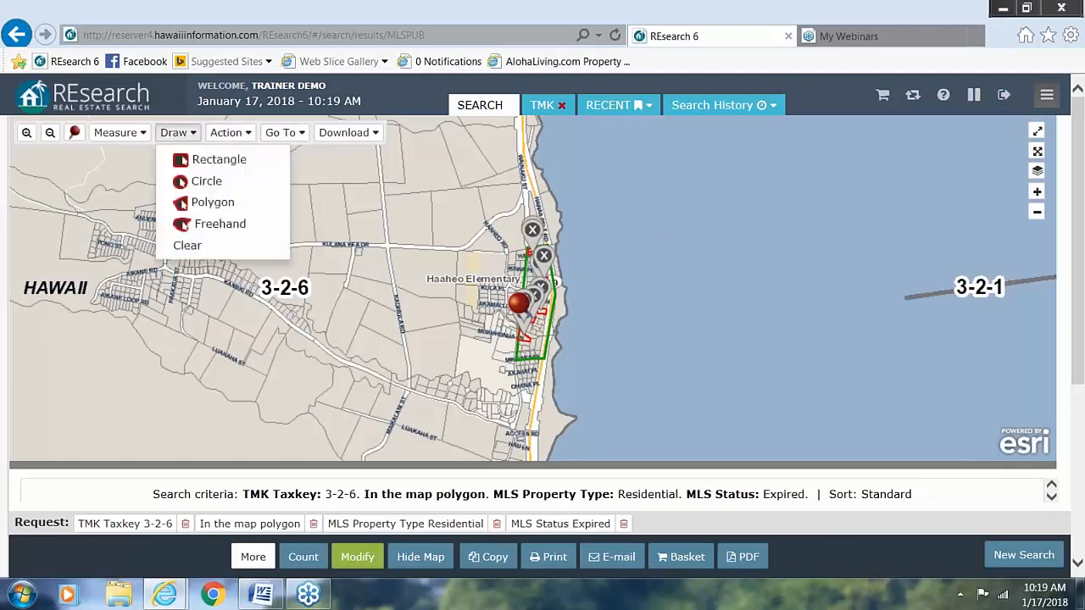
pyautogui.click(199, 248)
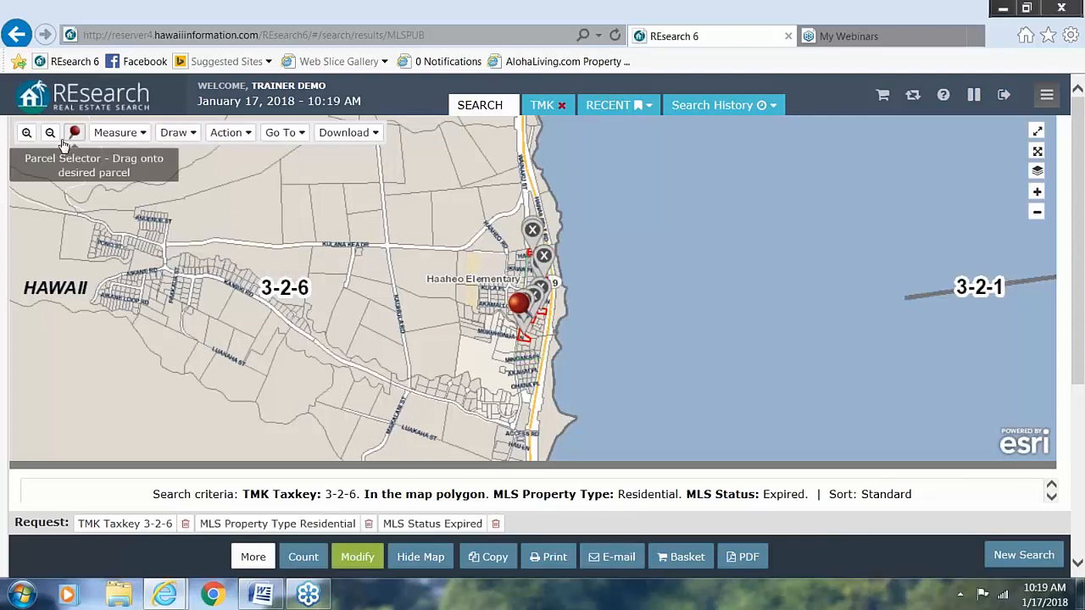
pyautogui.click(26, 133)
pyautogui.moveTo(403, 210); pyautogui.dragTo(675, 321)
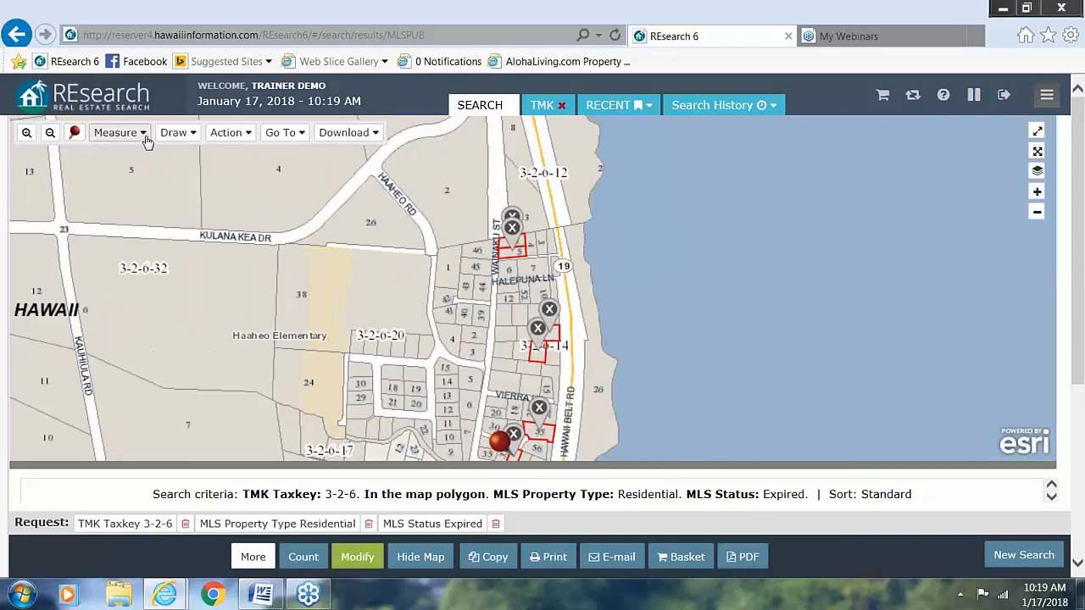
# Draw a freehand search area from Kulana Kea Dr across Wainaku St and into the ocean, then rerun the search.
pyautogui.click(176, 133)
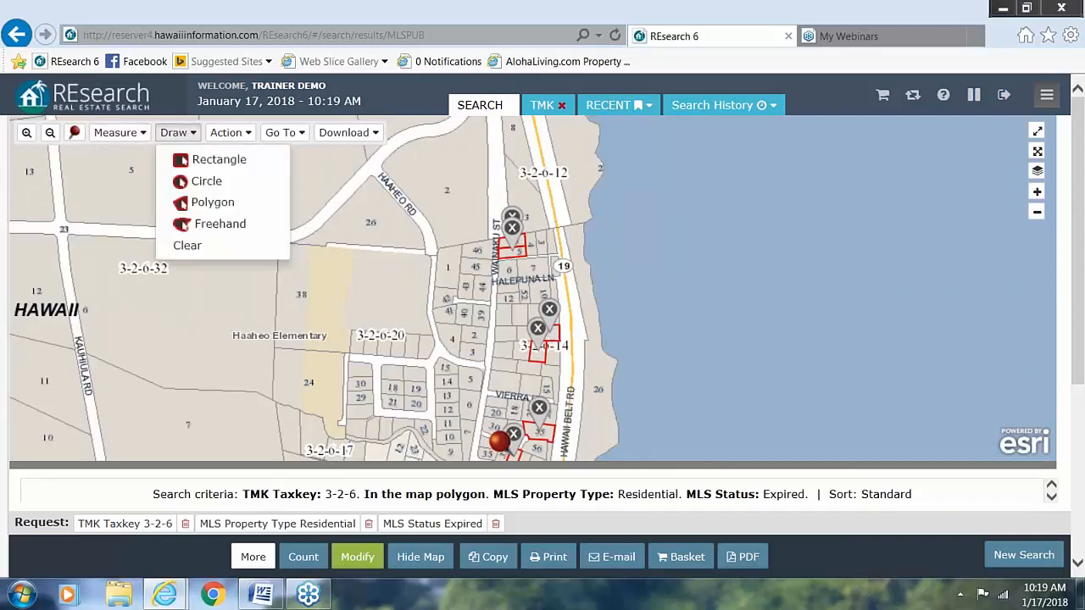
pyautogui.click(202, 226)
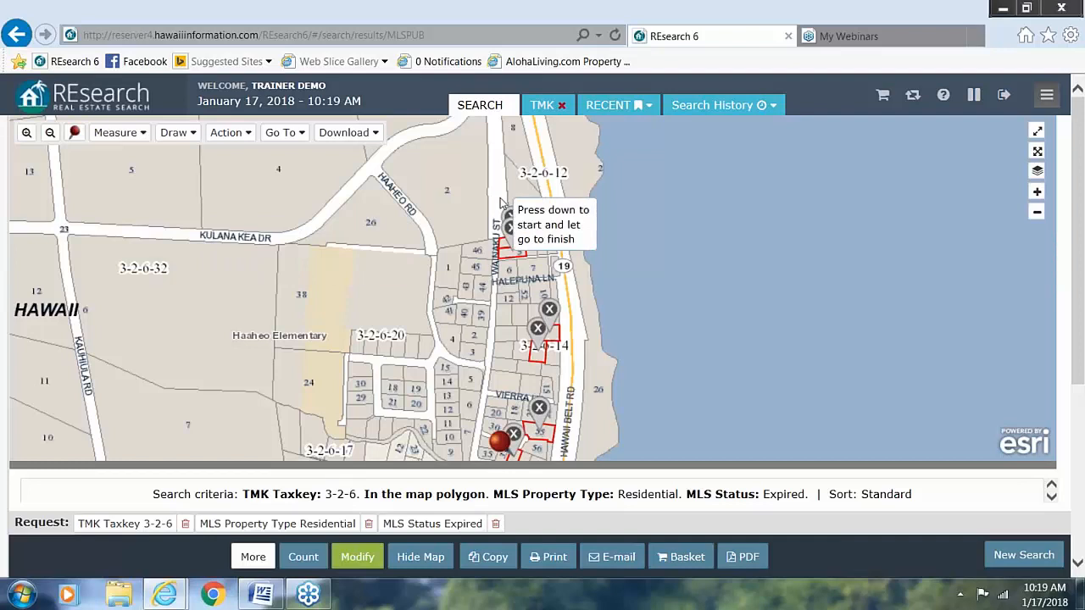
pyautogui.moveTo(509, 193)
pyautogui.mouseDown()
pyautogui.moveTo(447, 213)
pyautogui.moveTo(278, 191)
pyautogui.moveTo(96, 236)
pyautogui.moveTo(156, 292)
pyautogui.moveTo(367, 362)
pyautogui.moveTo(618, 381)
pyautogui.moveTo(756, 421)
pyautogui.moveTo(749, 232)
pyautogui.moveTo(620, 171)
pyautogui.moveTo(286, 149)
pyautogui.mouseUp()
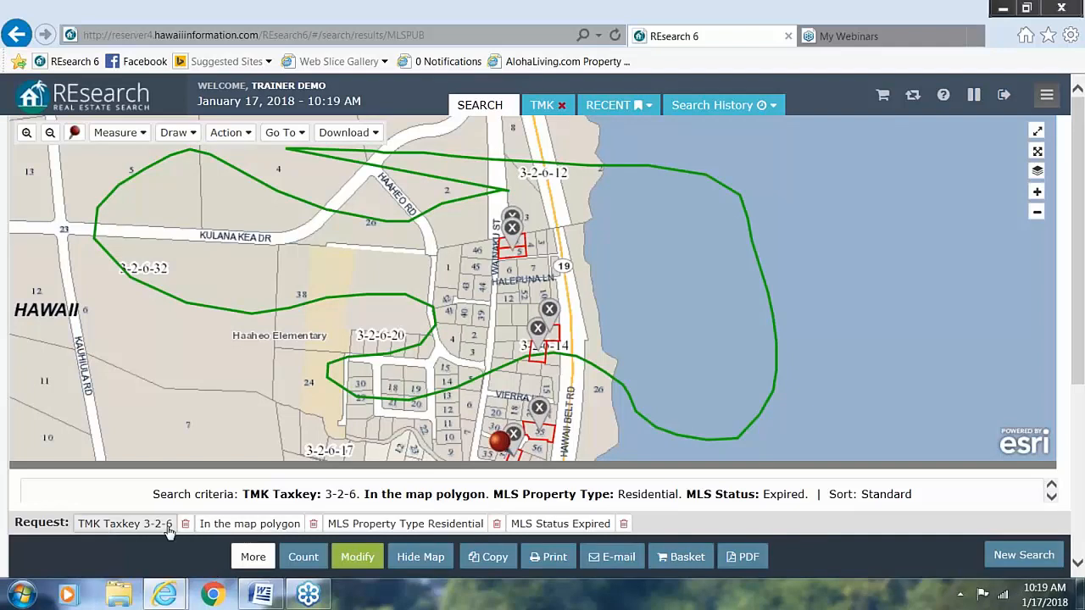
pyautogui.click(356, 559)
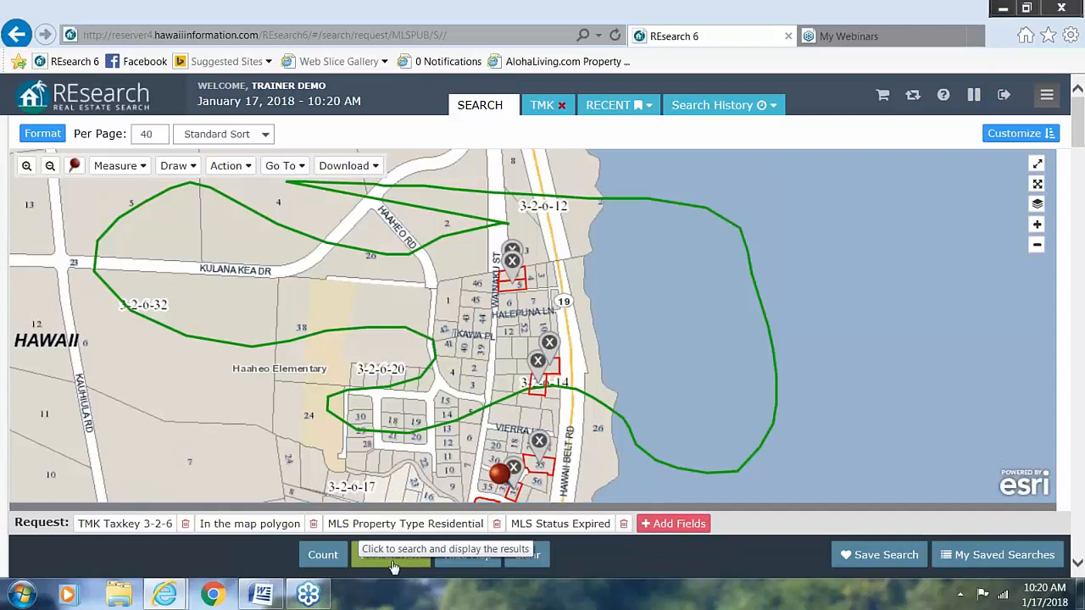
pyautogui.click(391, 555)
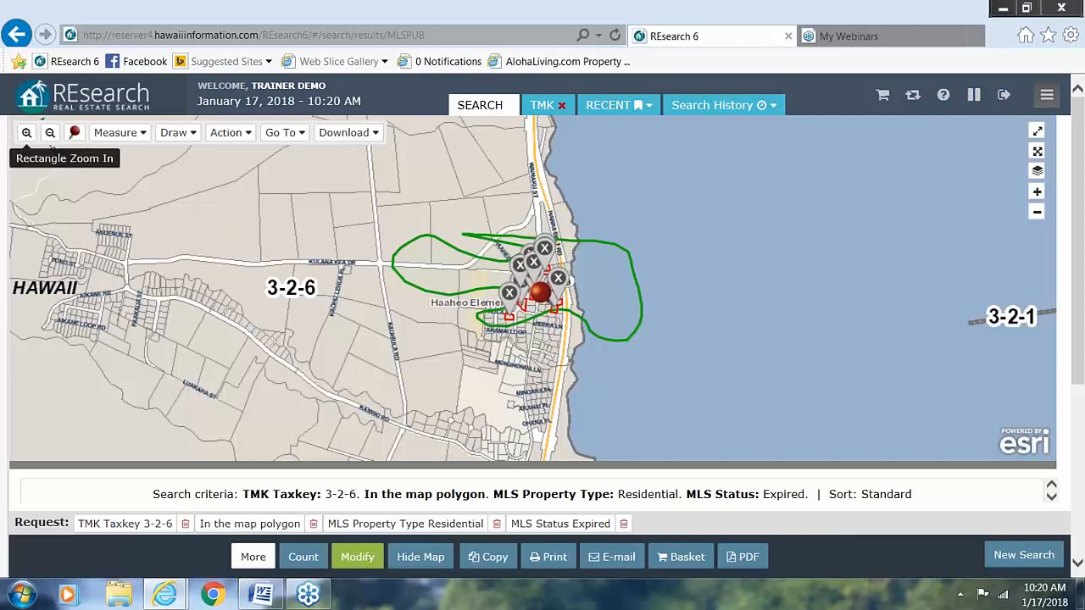
# Clear the freehand search area and frame the map on the parcels around Minoaka Pl and Wainaku St.
pyautogui.click(26, 132)
pyautogui.moveTo(500, 343); pyautogui.dragTo(624, 398)
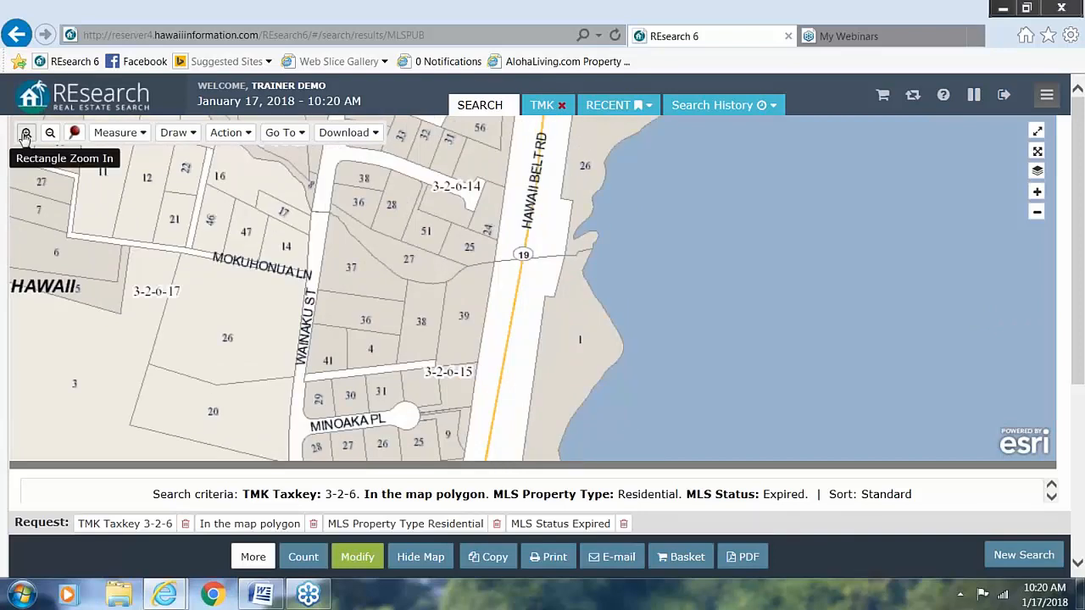
pyautogui.moveTo(303, 257); pyautogui.dragTo(702, 442)
pyautogui.moveTo(373, 309); pyautogui.dragTo(673, 290)
pyautogui.scroll(1, 431, 304)
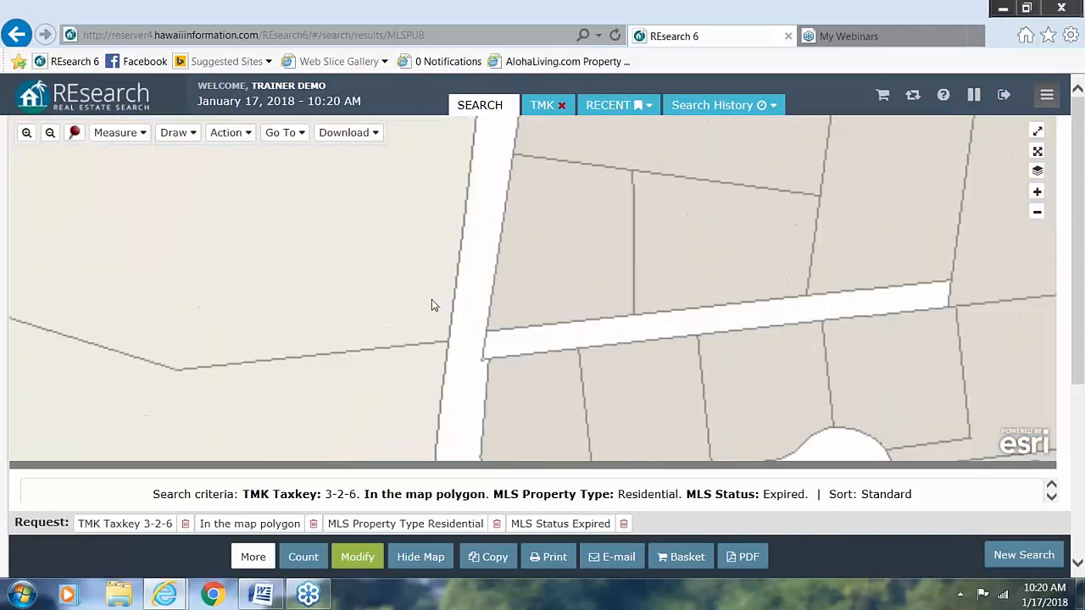
pyautogui.scroll(-2, 431, 304)
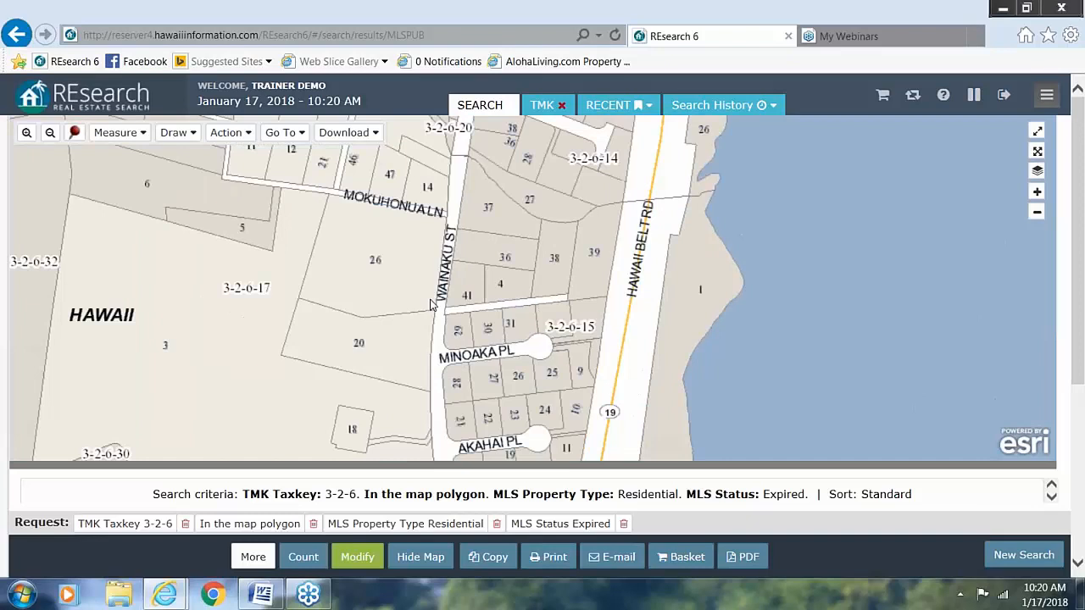
pyautogui.click(193, 135)
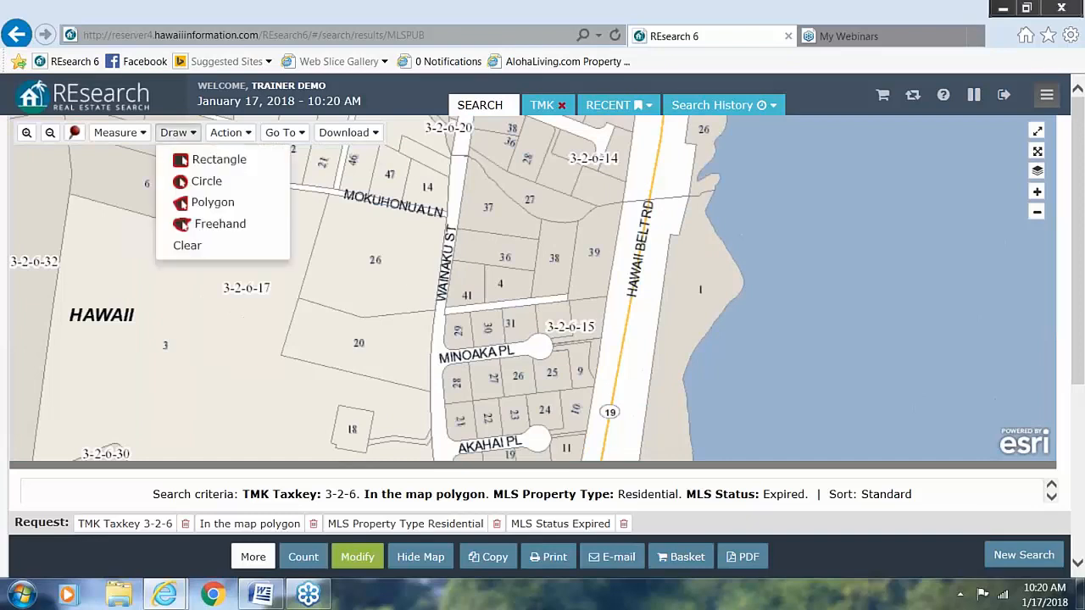
pyautogui.click(189, 247)
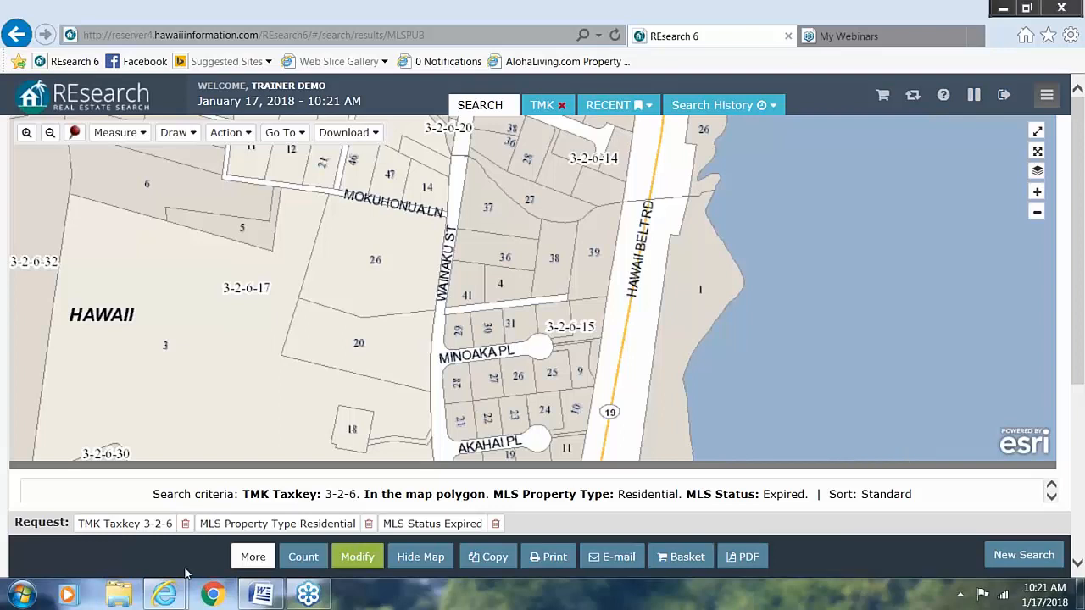
# Modify the search to output the TMK format instead of MLS and show all results per page.
pyautogui.click(357, 559)
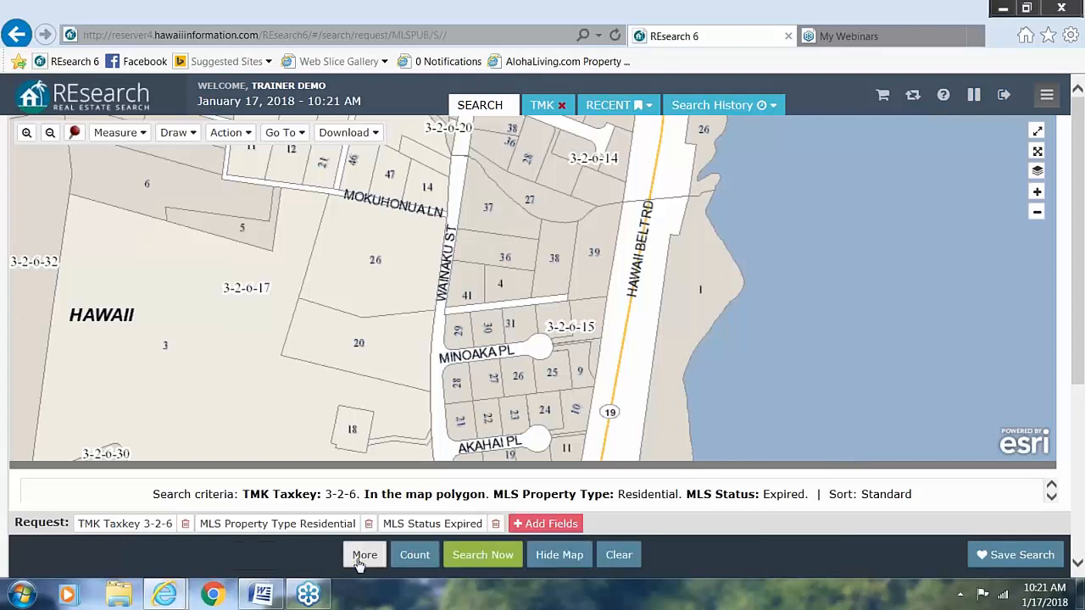
pyautogui.click(360, 561)
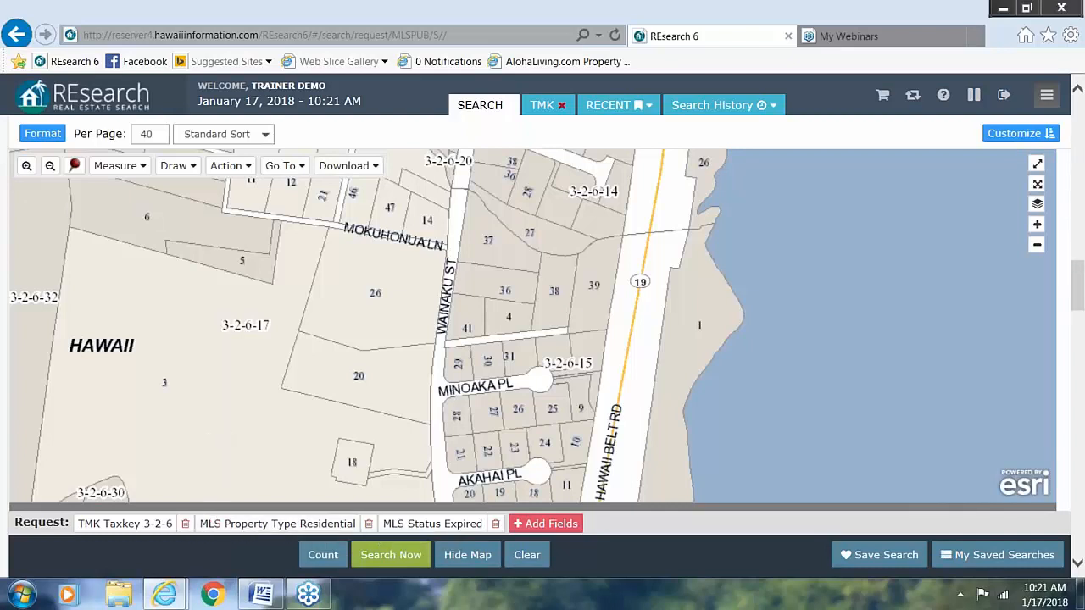
pyautogui.click(43, 133)
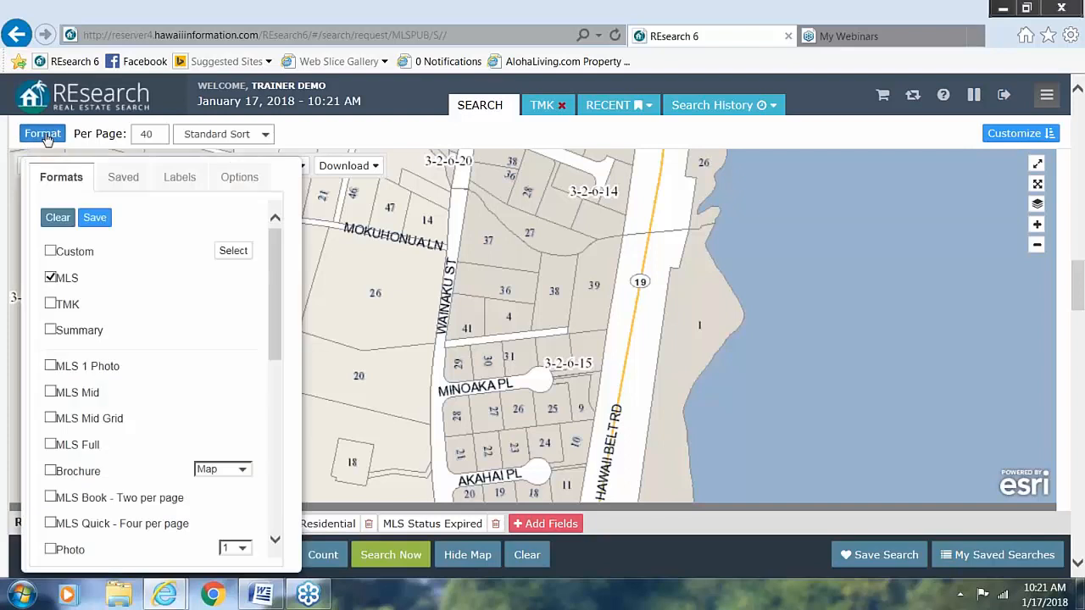
pyautogui.click(50, 303)
pyautogui.click(52, 278)
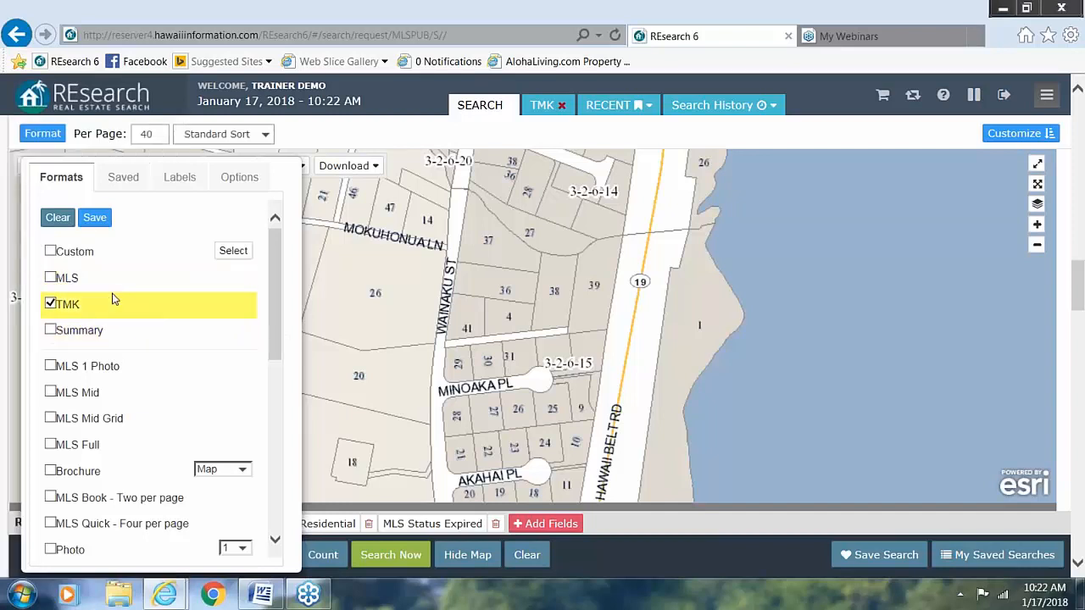
pyautogui.click(43, 136)
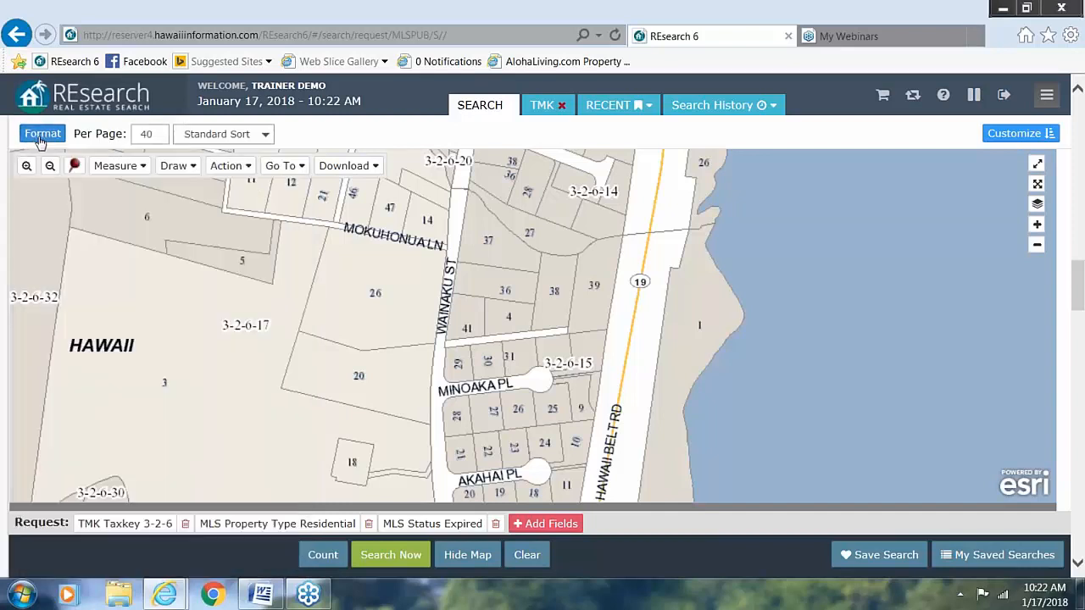
pyautogui.doubleClick(146, 134)
pyautogui.write('all')
# Remove the Residential property type and Expired status criteria from the request, leaving only the 3-2-6 taxkey.
pyautogui.click(335, 526)
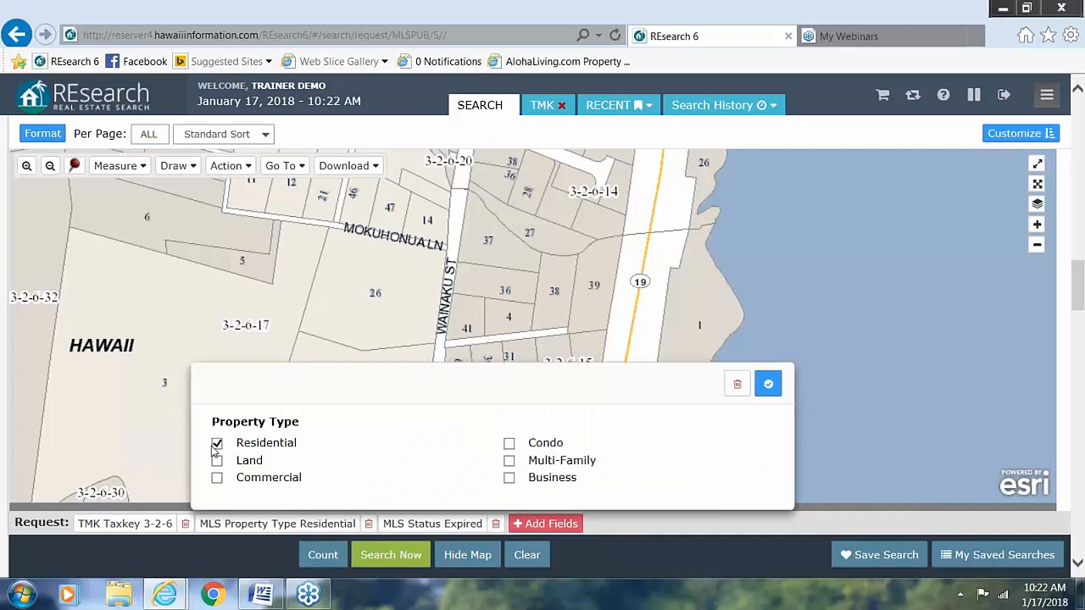
pyautogui.click(217, 443)
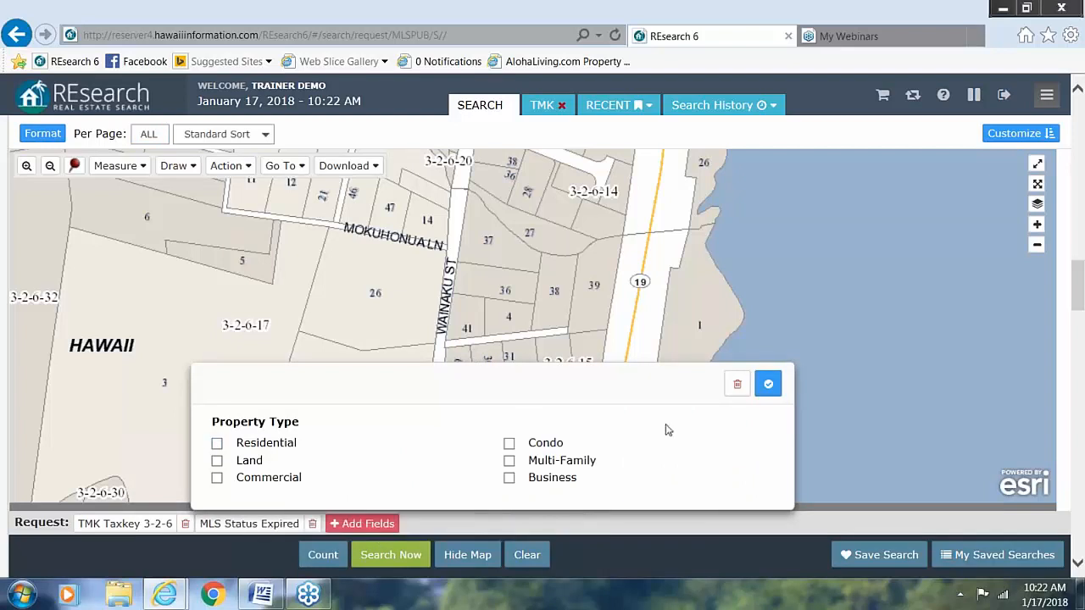
pyautogui.click(738, 386)
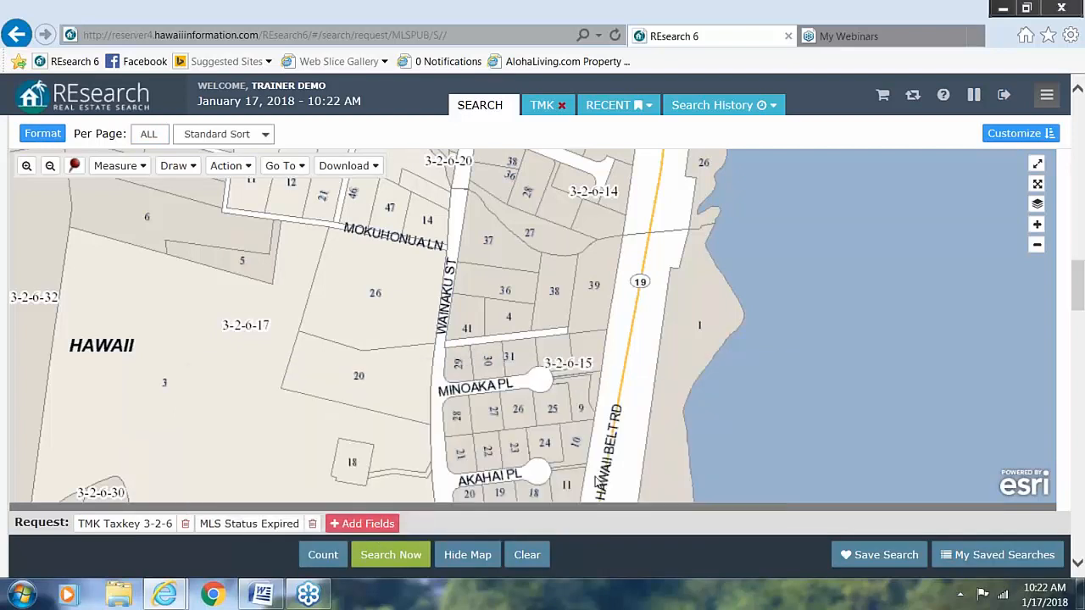
pyautogui.click(236, 524)
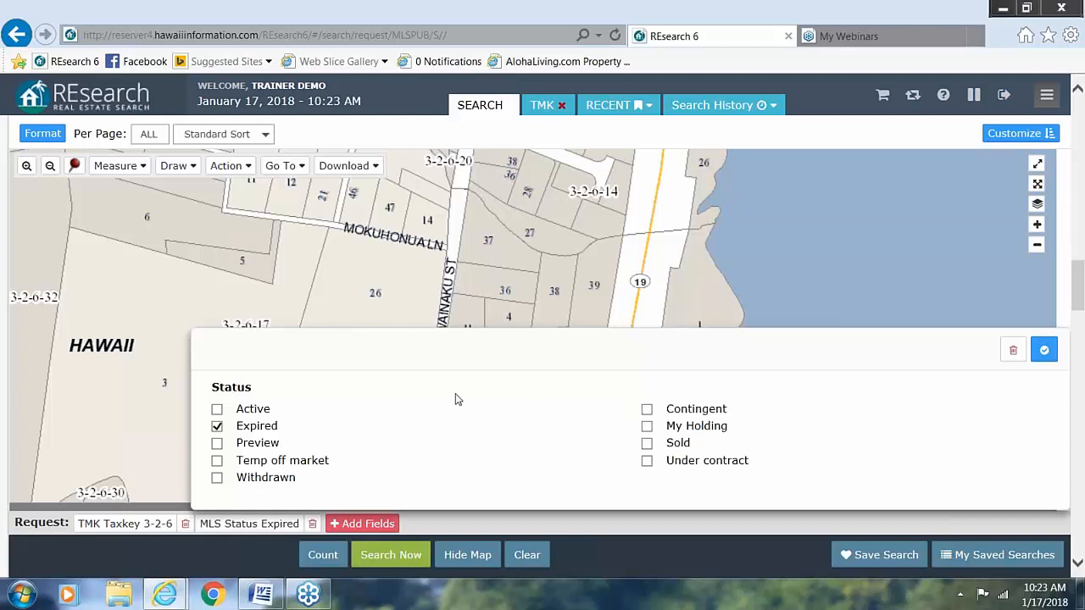
pyautogui.click(217, 427)
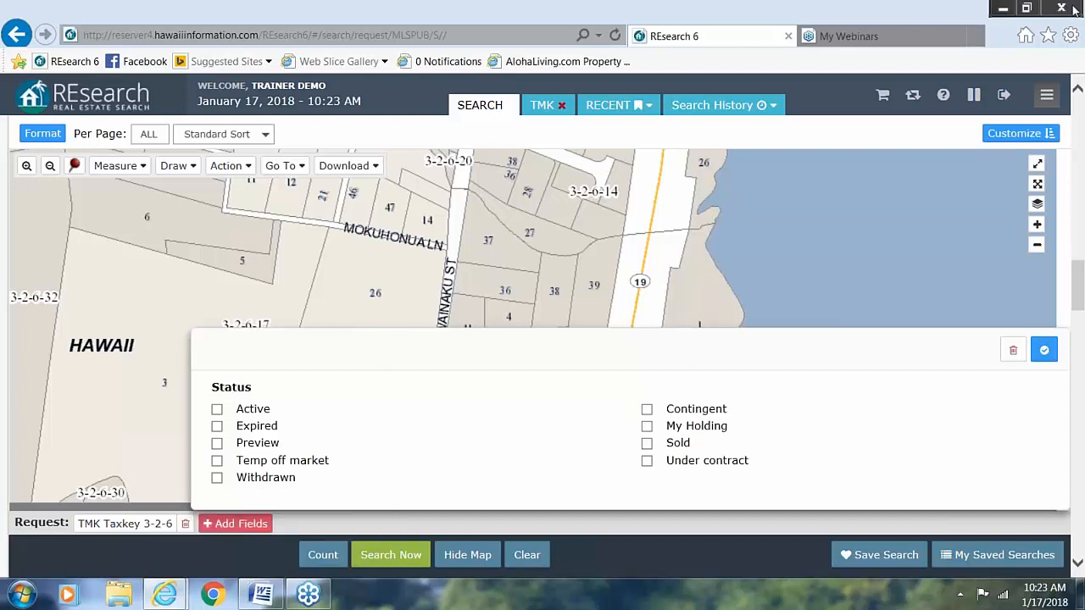
pyautogui.click(1011, 354)
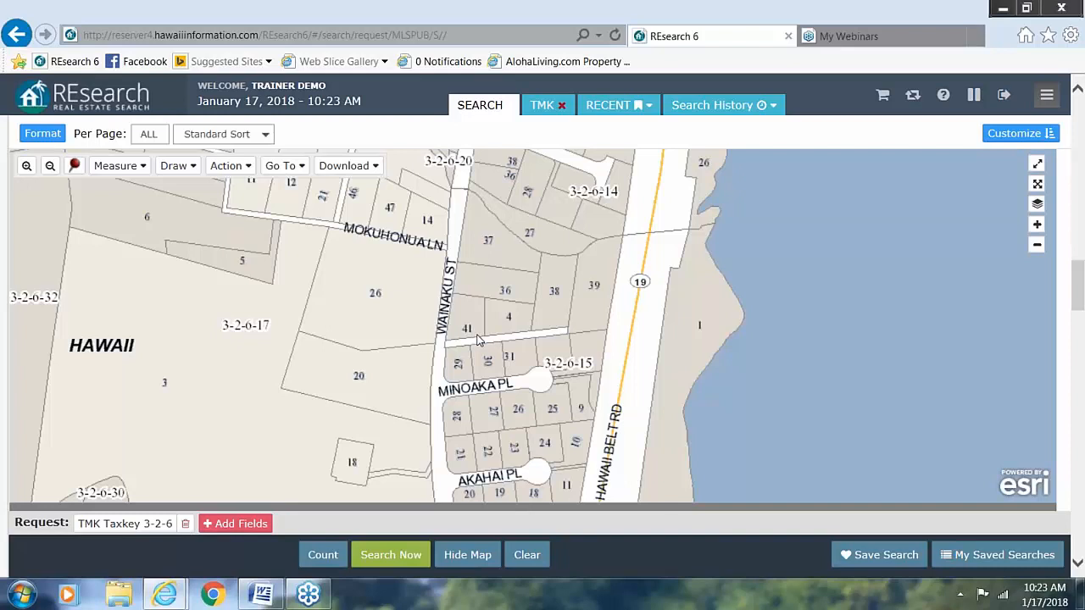
# Draw a circular search area with a radius of about 1041 ft centered on parcel 41 beside Wainaku St, and run the search.
pyautogui.click(192, 167)
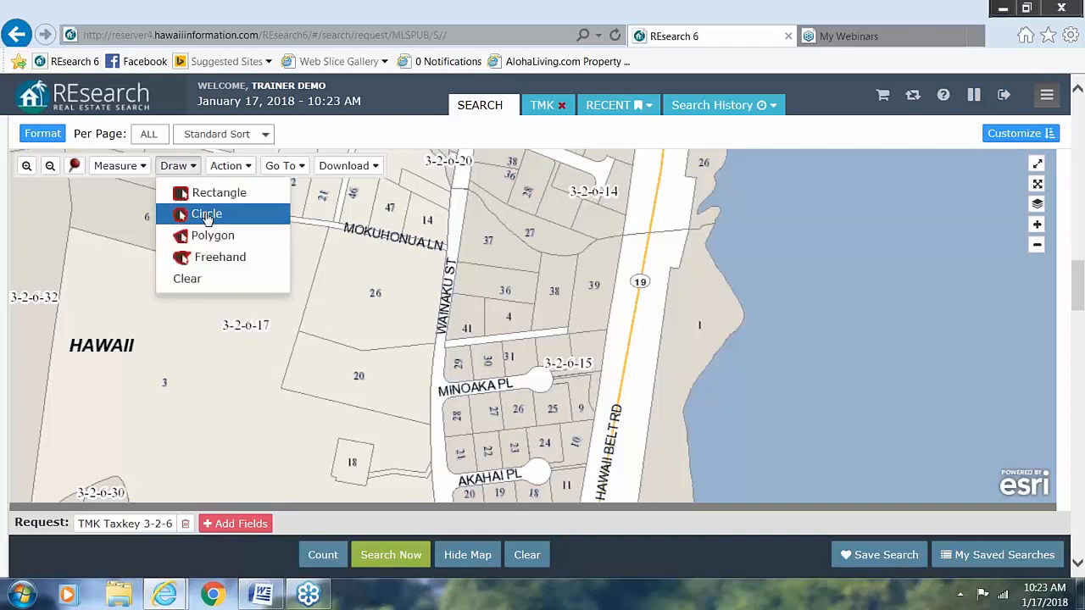
pyautogui.click(206, 215)
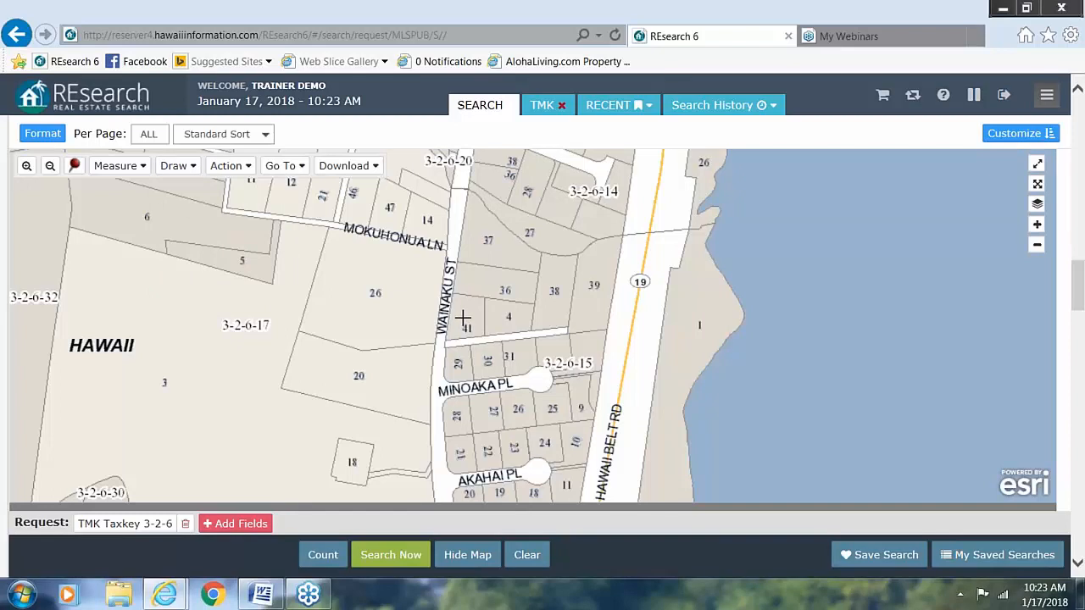
pyautogui.moveTo(463, 317); pyautogui.dragTo(227, 325)
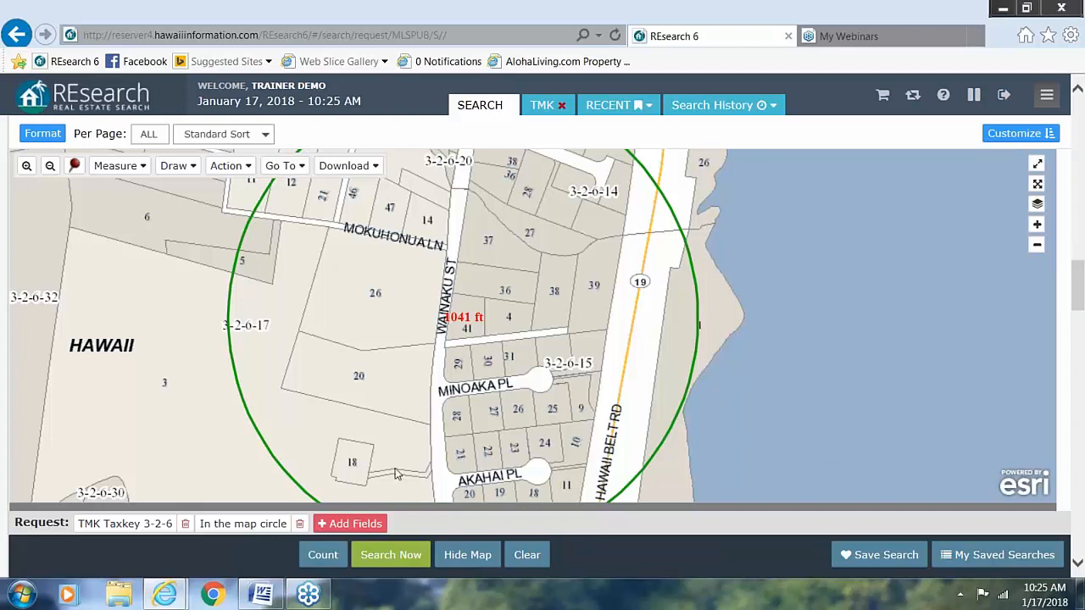
pyautogui.click(393, 556)
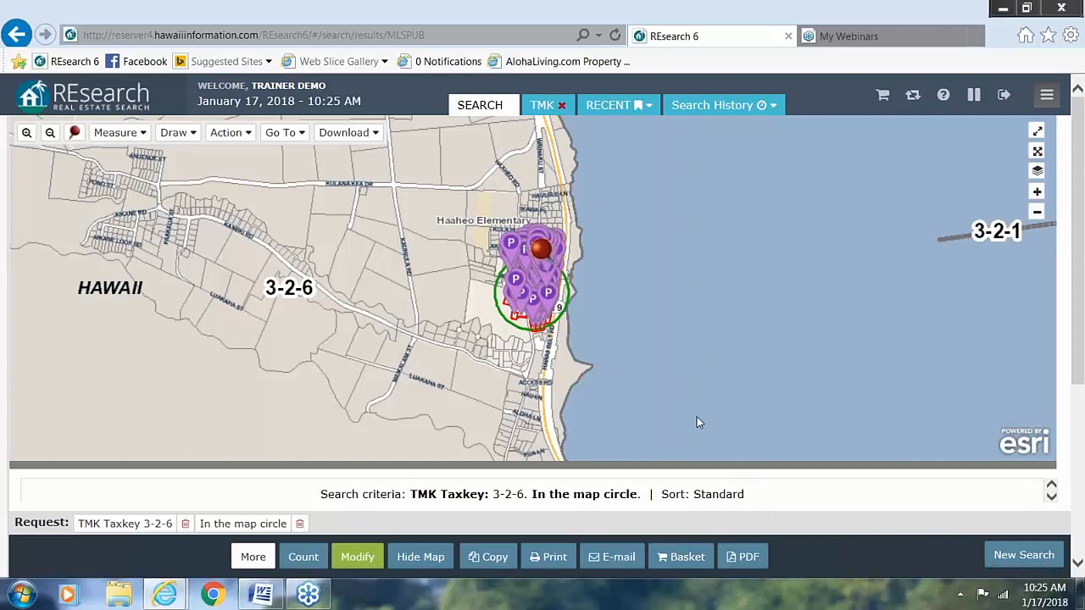
# Zoom in on the circled area around Minoaka Pl and Akahai Pl to examine the individual parcel markers.
pyautogui.scroll(1, 674, 384)
pyautogui.scroll(4, 545, 363)
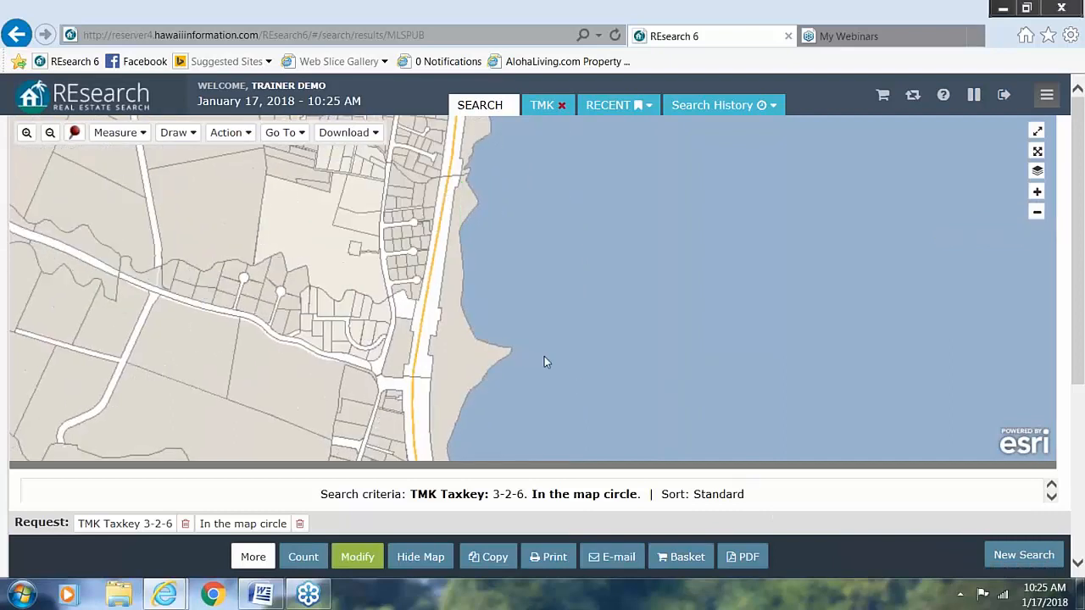
pyautogui.scroll(-2, 466, 380)
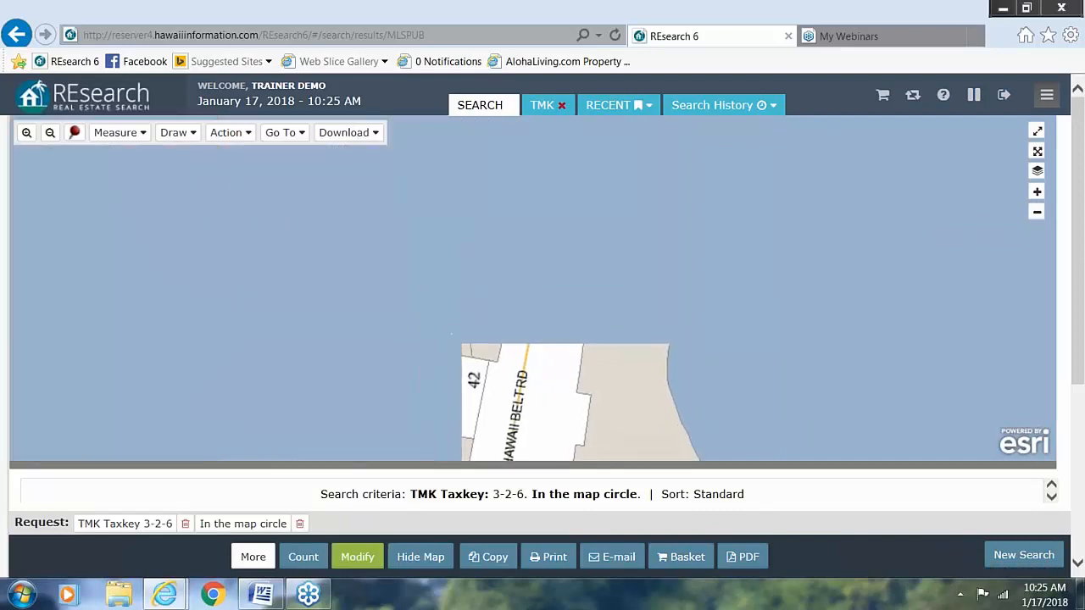
pyautogui.moveTo(424, 332); pyautogui.dragTo(581, 515)
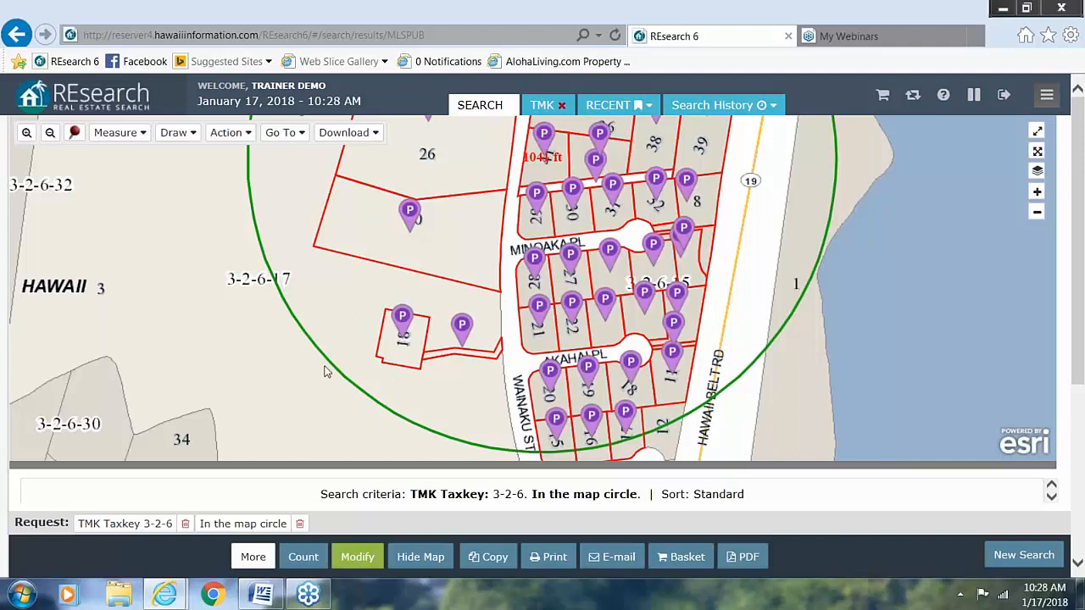
# Clear the drawn circle from the search area and hide the map.
pyautogui.click(193, 133)
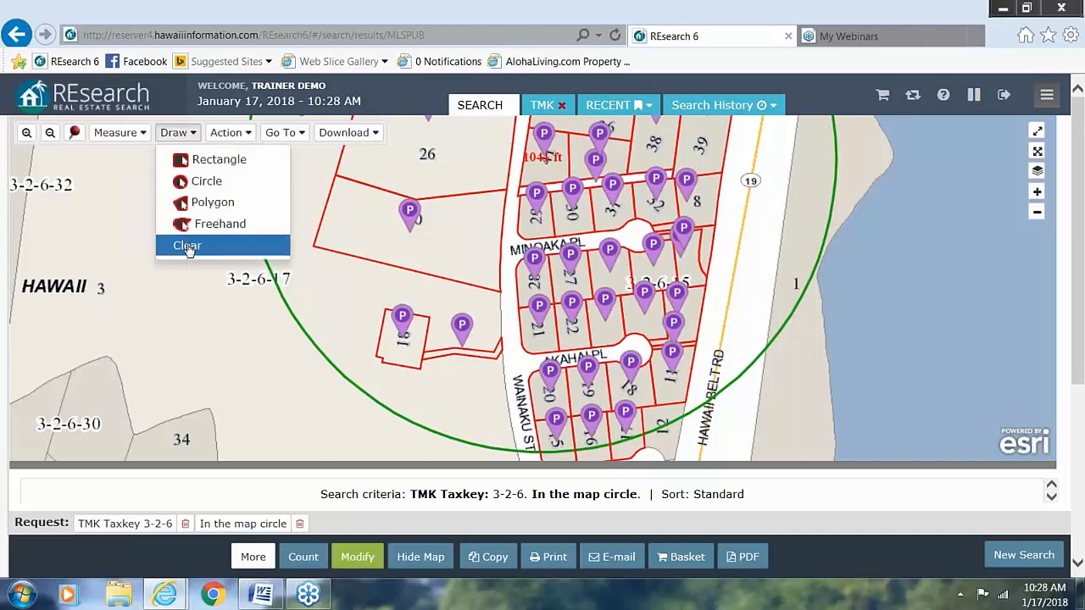
pyautogui.click(260, 273)
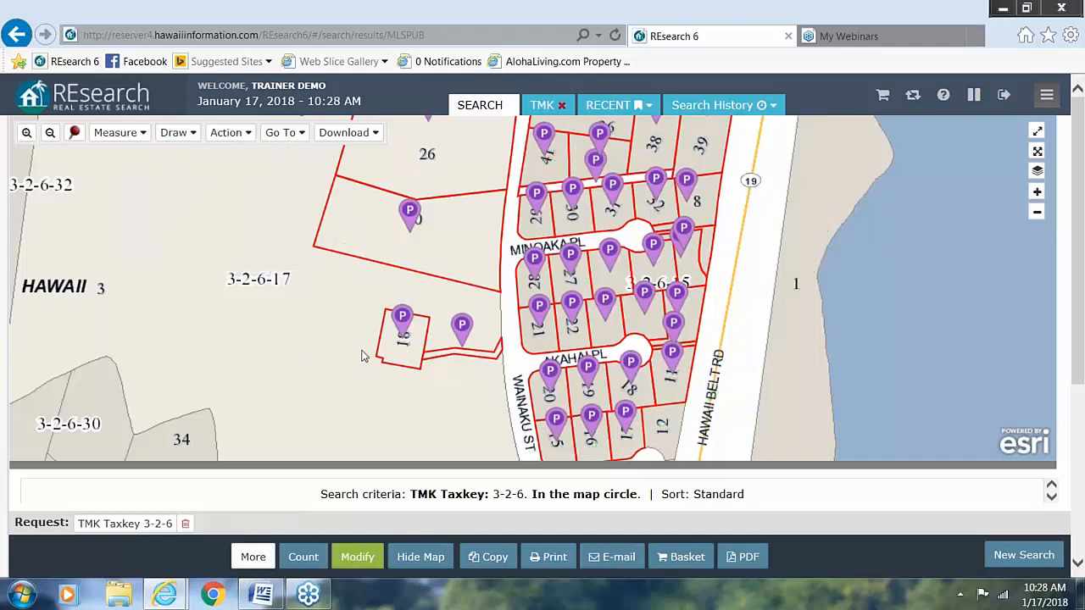
pyautogui.click(410, 565)
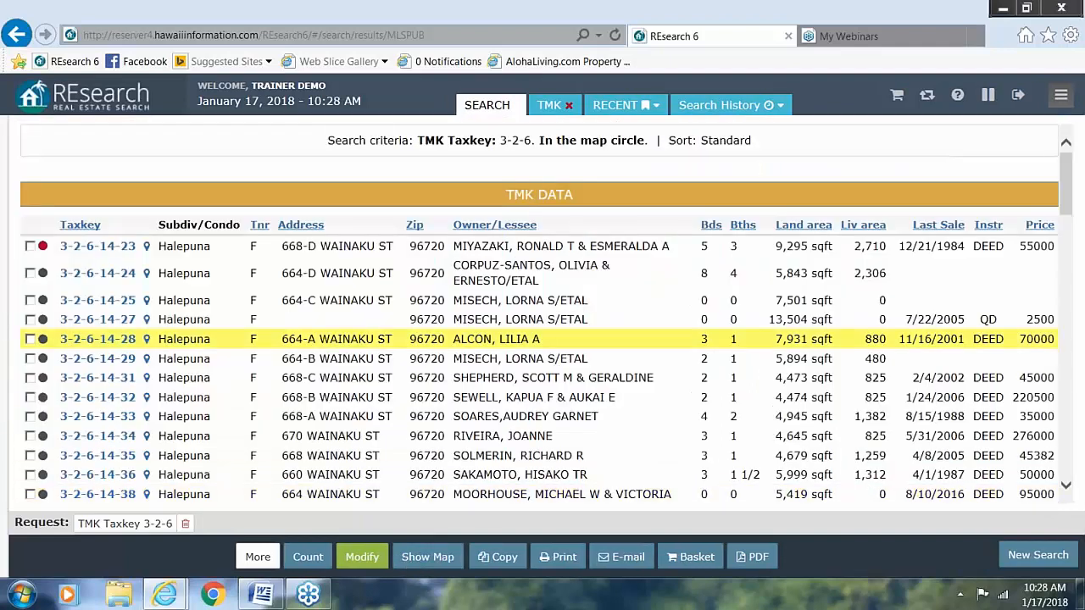
# Modify the search criteria to include Active status and the Residential property type.
pyautogui.click(362, 558)
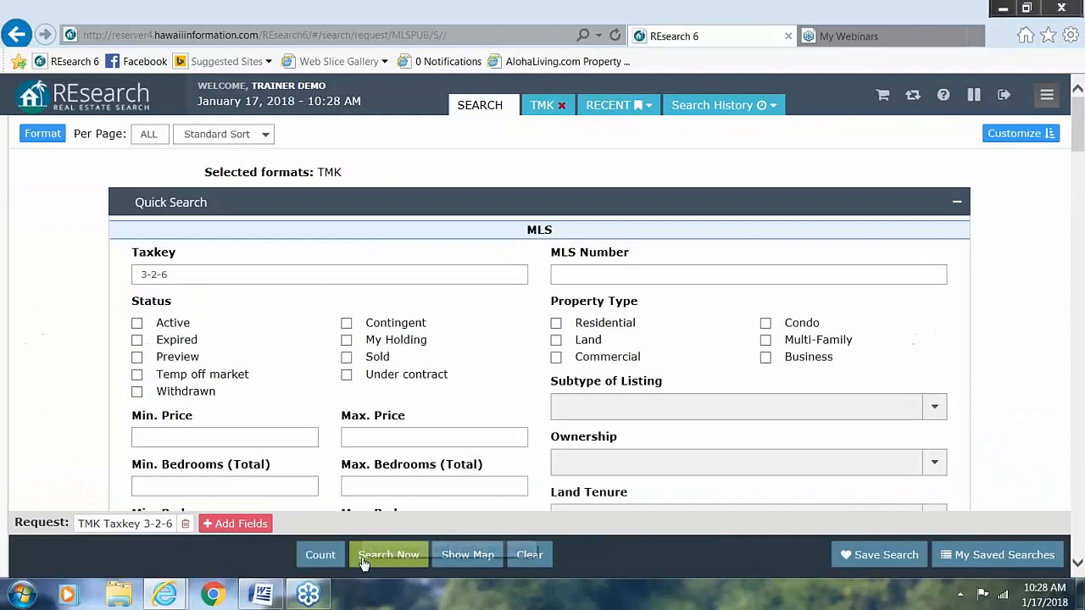
pyautogui.click(137, 323)
pyautogui.click(556, 324)
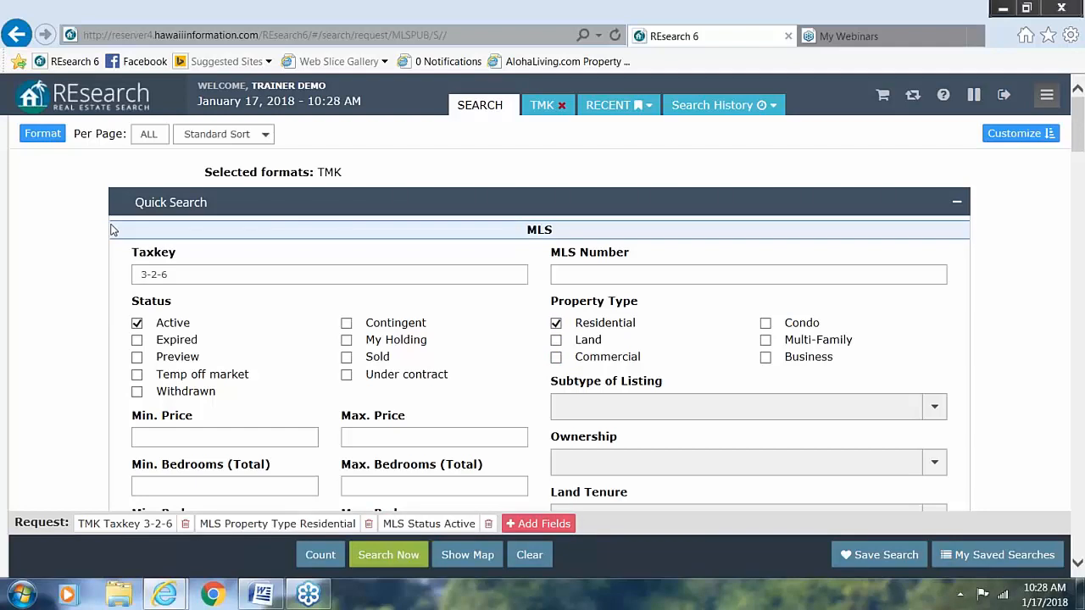
# Replace the TMK output format with MLS, run the search, and show the results on the map.
pyautogui.click(44, 136)
pyautogui.click(50, 303)
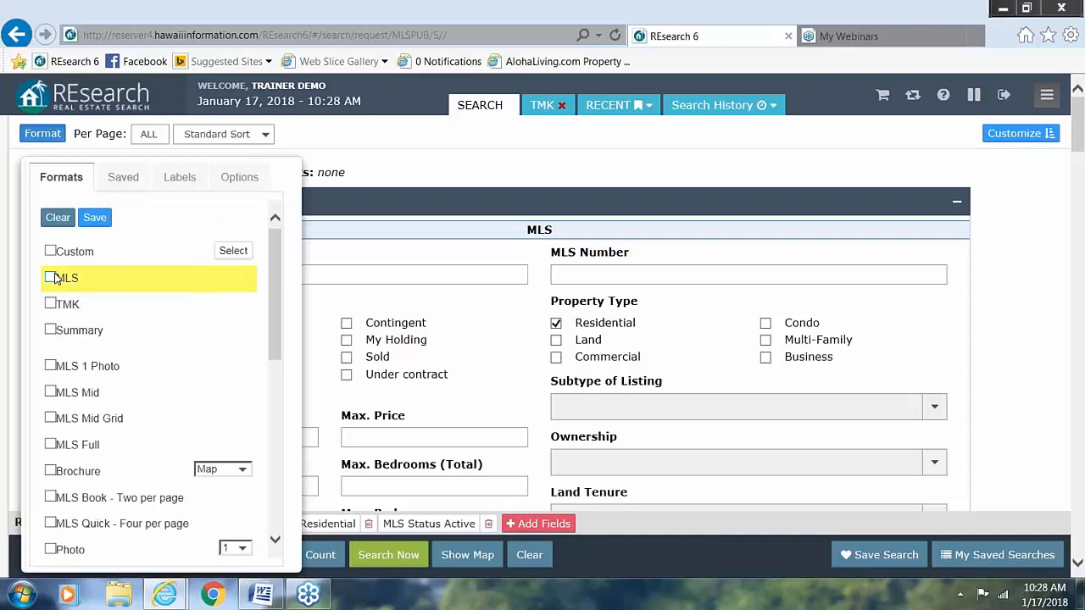
pyautogui.click(51, 278)
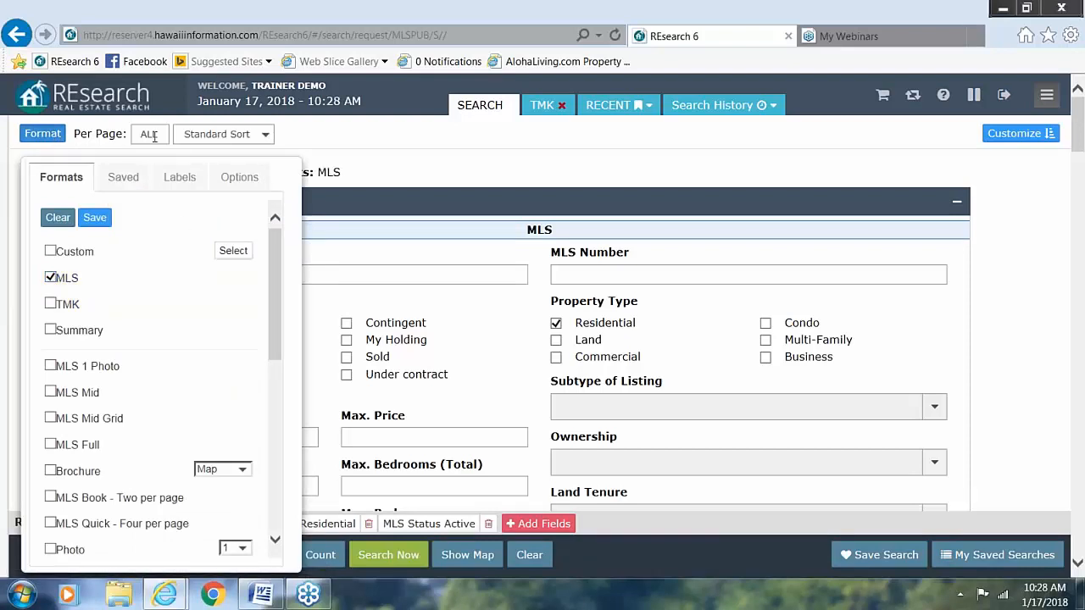
pyautogui.click(34, 134)
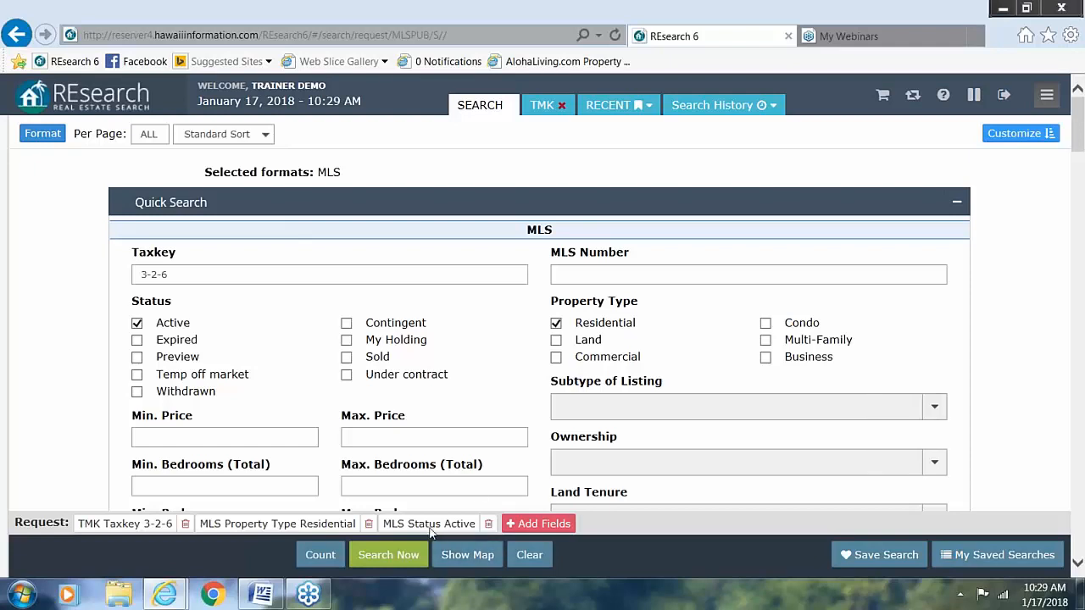
pyautogui.click(371, 563)
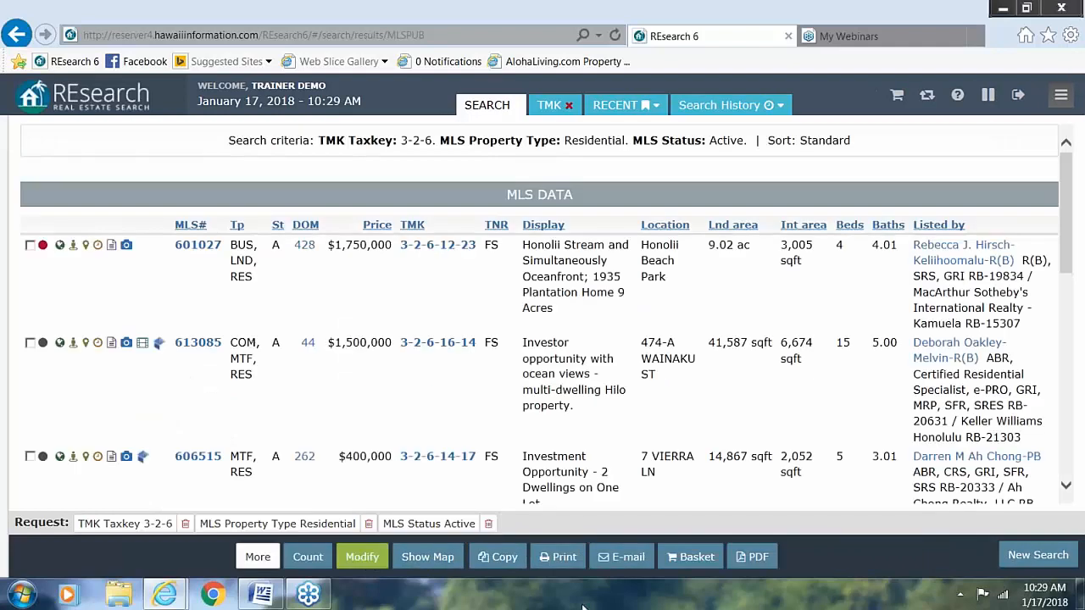
pyautogui.click(425, 557)
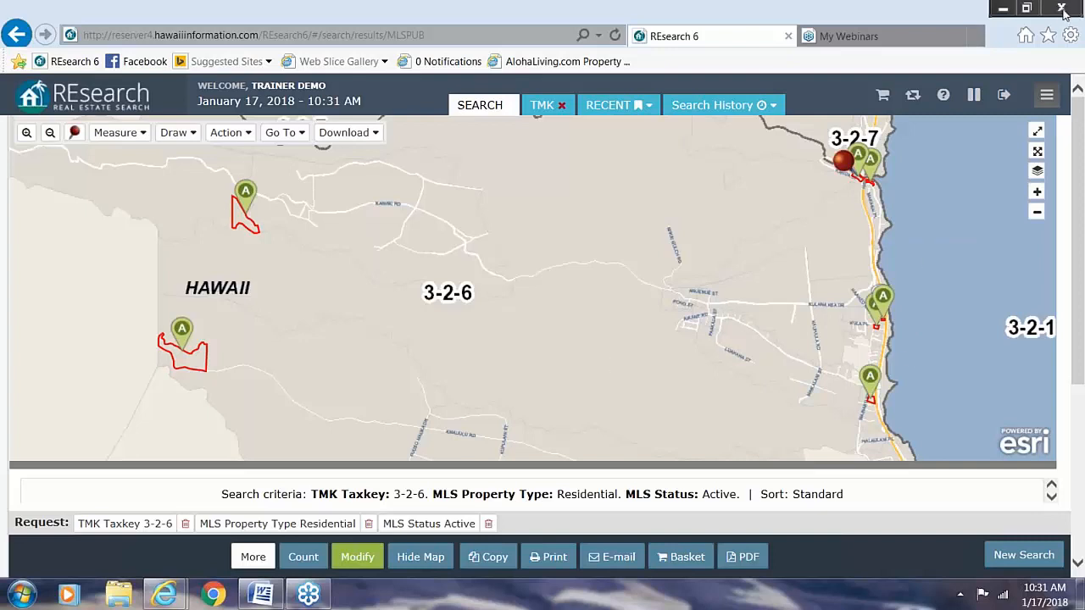
# Examine the base layer choices and the optional overlays in the map's layers and legends, keeping the Standard base layer.
pyautogui.click(1038, 172)
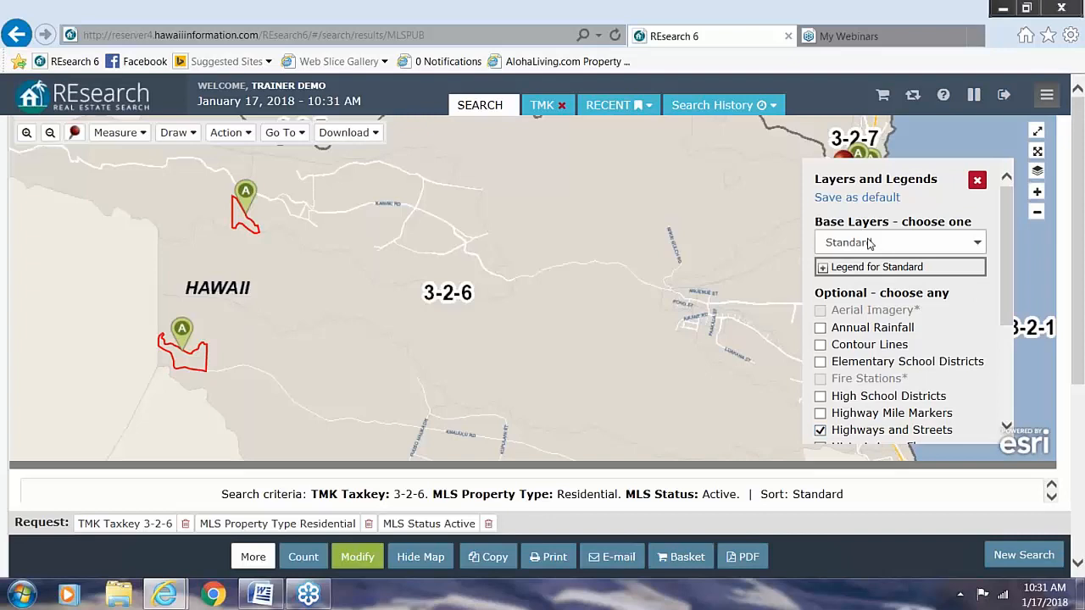
pyautogui.click(979, 246)
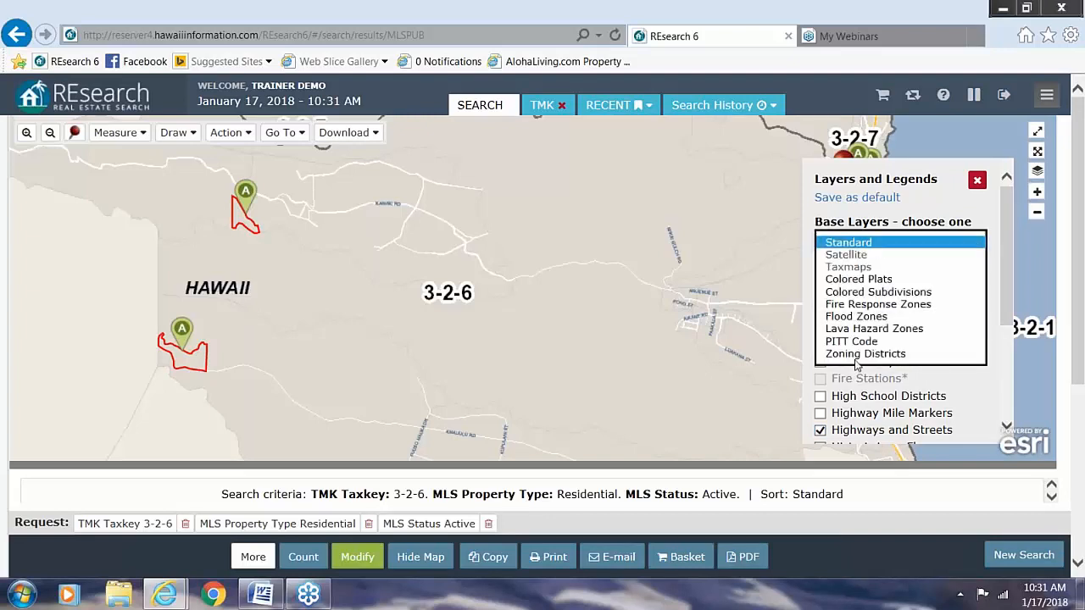
pyautogui.click(857, 244)
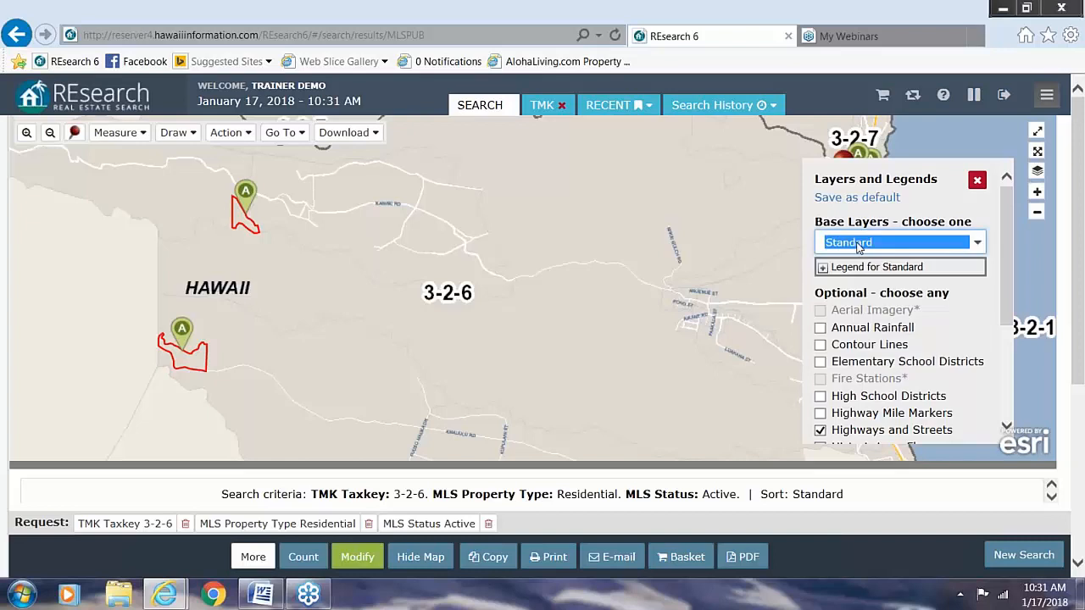
pyautogui.scroll(-1, 891, 310)
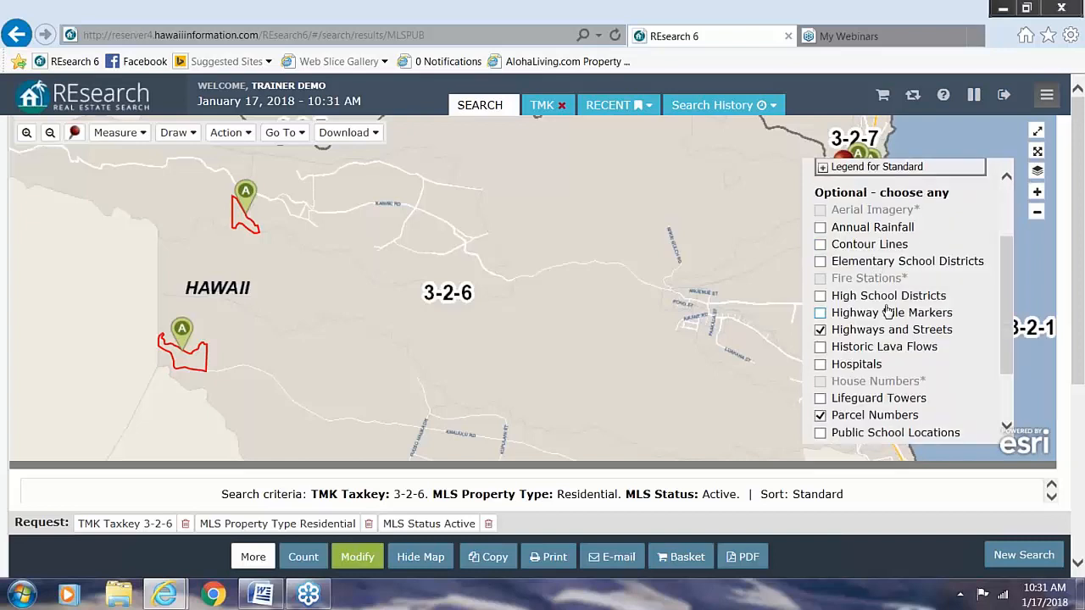
pyautogui.scroll(-1, 941, 320)
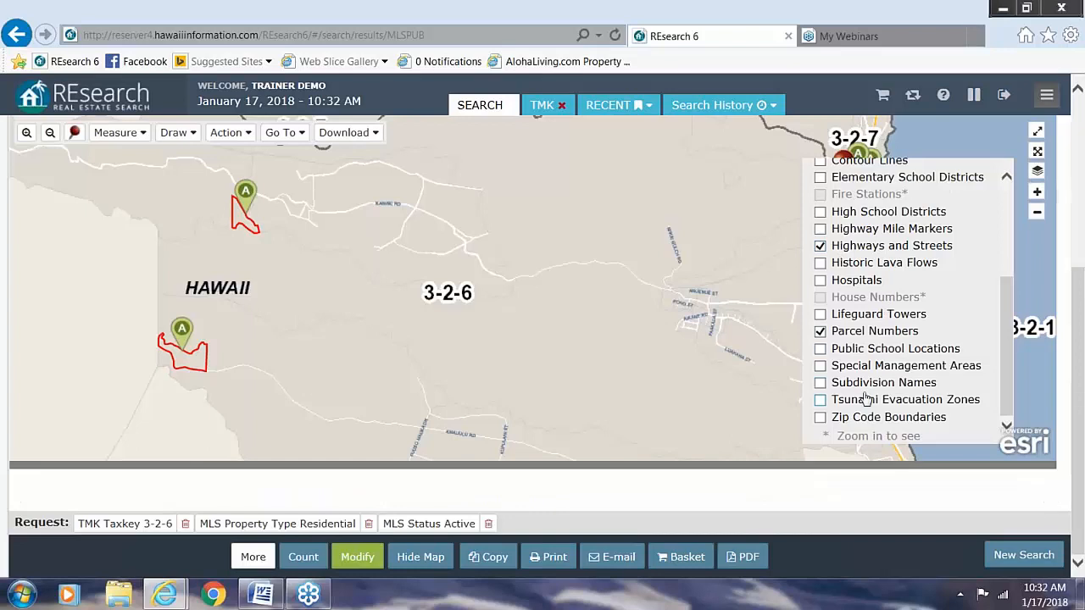
pyautogui.scroll(2, 903, 361)
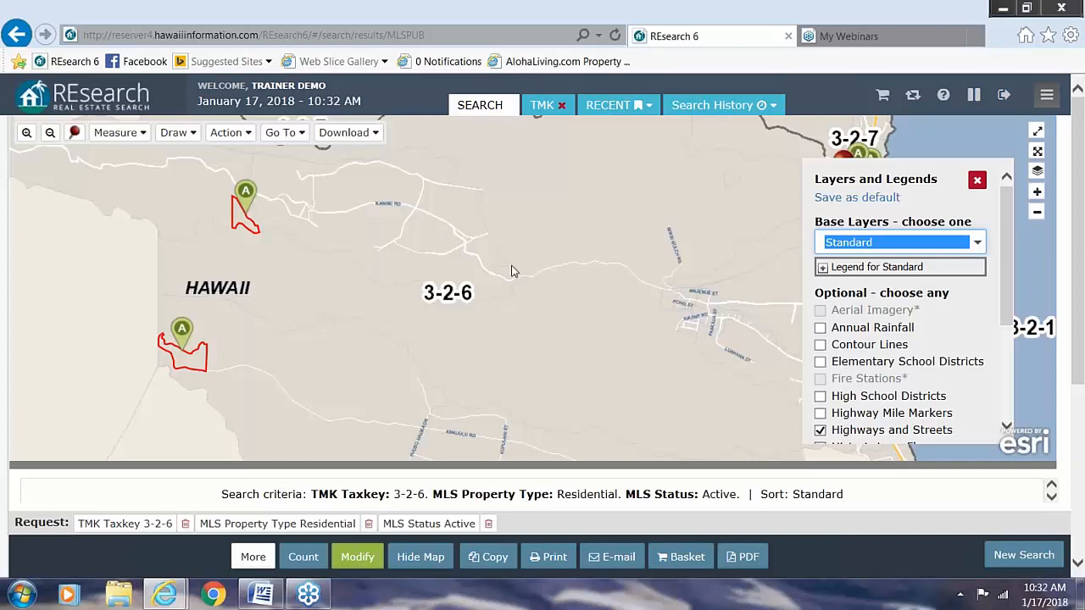
pyautogui.scroll(-2, 914, 308)
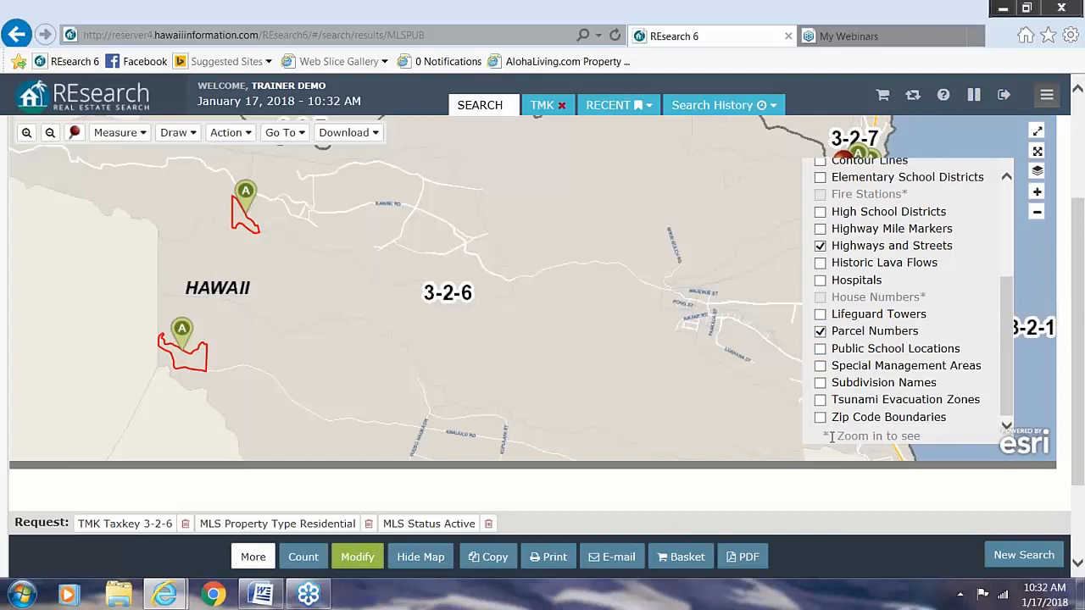
pyautogui.moveTo(907, 440)
pyautogui.scroll(3, 936, 301)
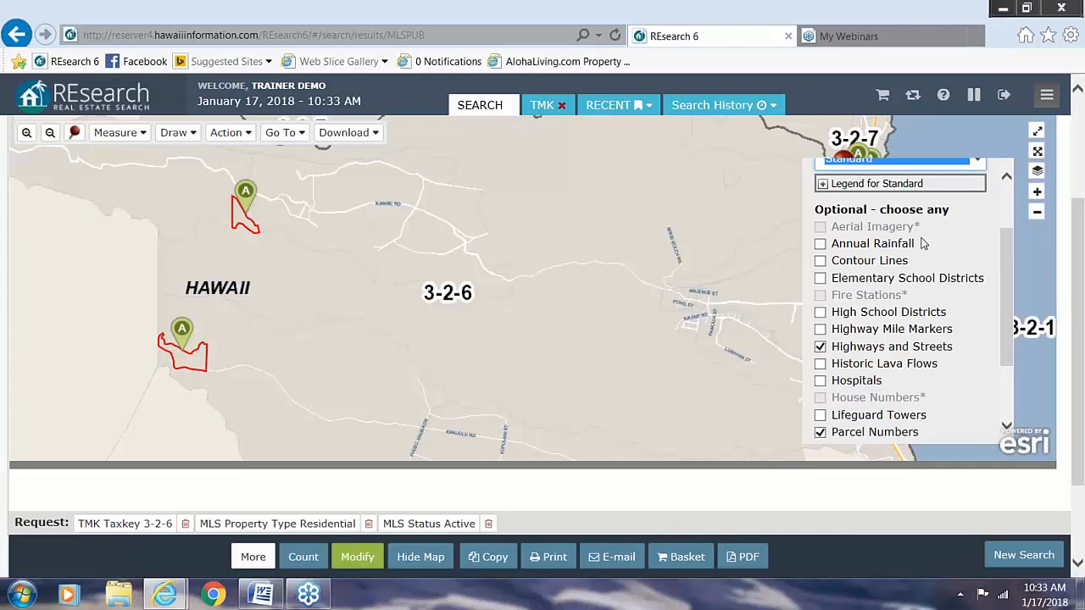
pyautogui.scroll(3, 926, 243)
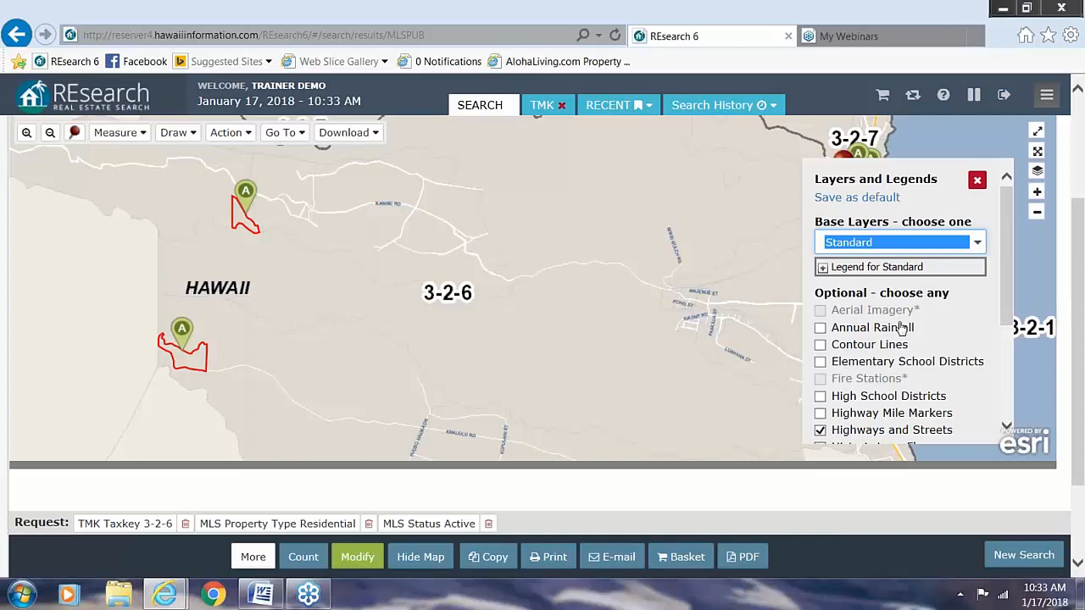
pyautogui.scroll(-1, 549, 267)
# Overlay Aerial Imagery and Contour Lines on the close-up map around 3-2-6-9 and inspect the area to its south.
pyautogui.scroll(3, 549, 271)
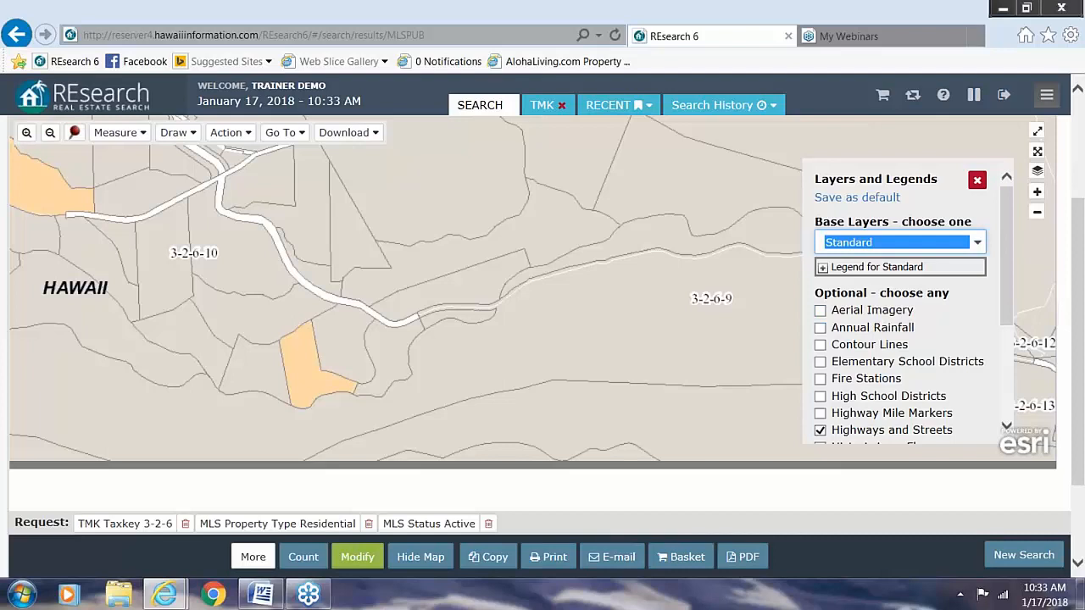
pyautogui.click(820, 310)
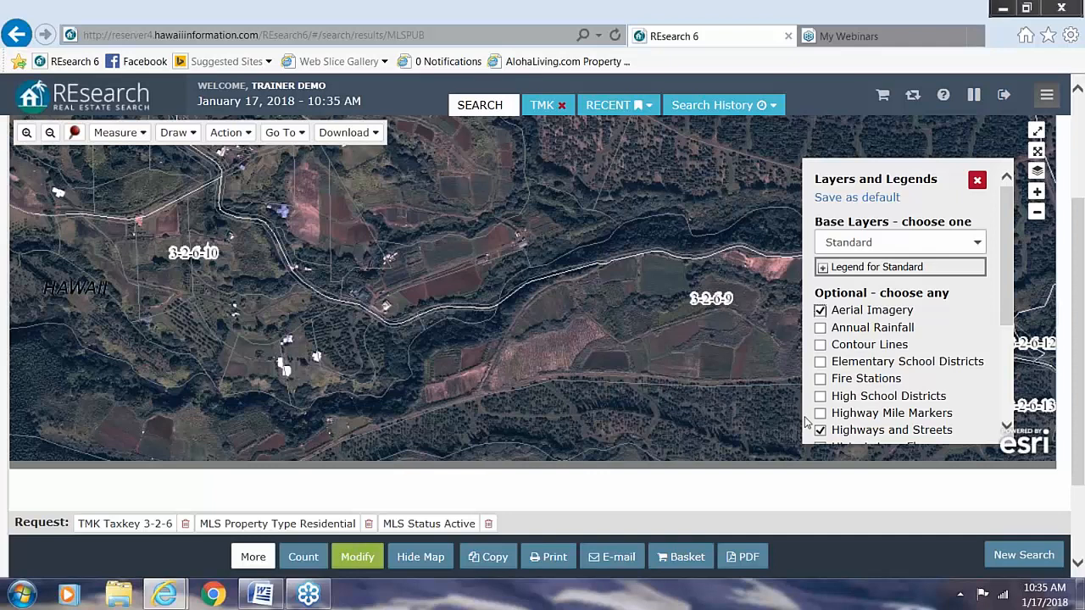
pyautogui.click(820, 345)
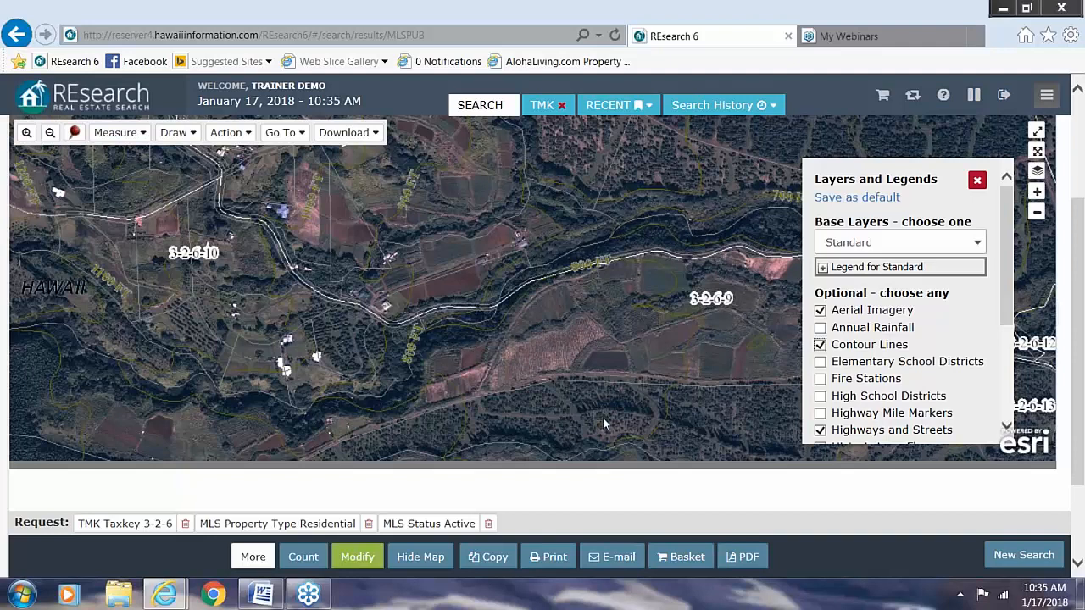
pyautogui.moveTo(602, 417); pyautogui.dragTo(571, 151)
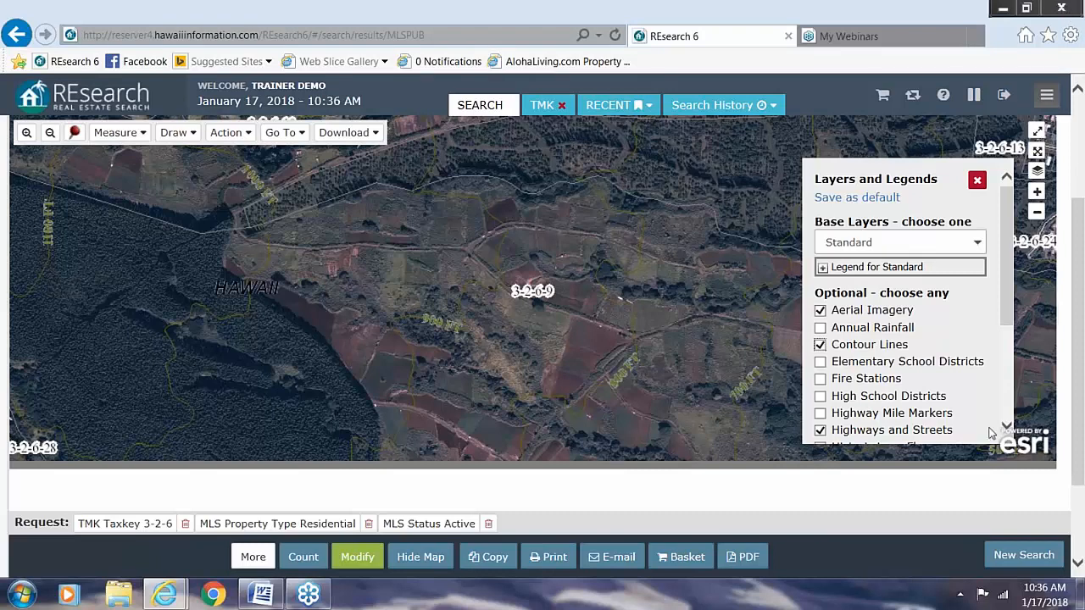
# Replace the Contour Lines overlay with Annual Rainfall and view it across the wider 3-2-6 area.
pyautogui.click(819, 347)
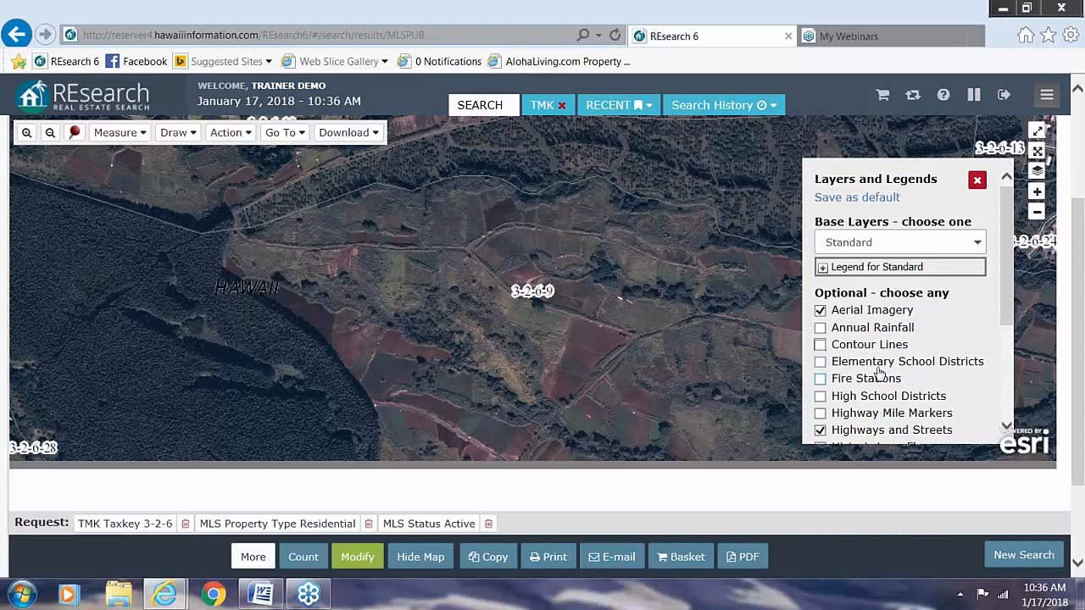
pyautogui.click(820, 328)
pyautogui.scroll(-3, 616, 305)
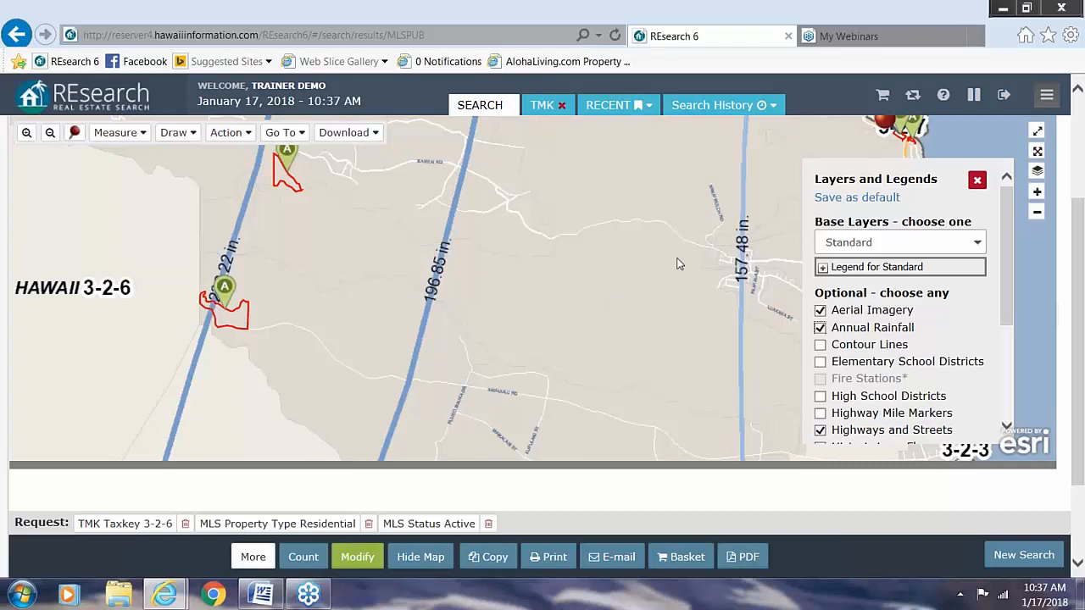
# Turn off the Aerial Imagery and Annual Rainfall overlays.
pyautogui.click(819, 310)
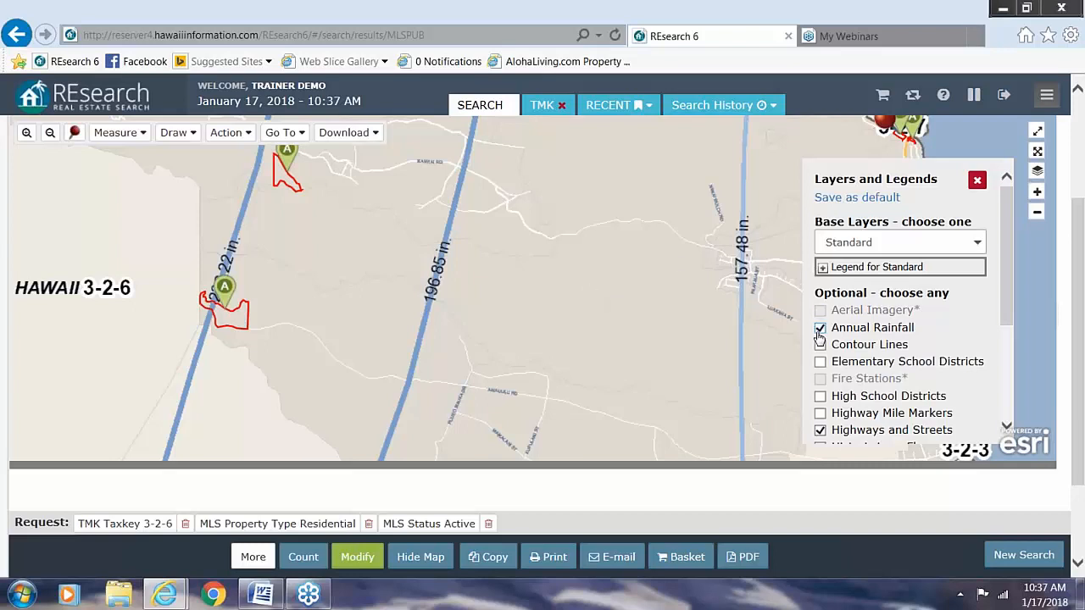
pyautogui.click(820, 328)
# Overlay Tsunami Evacuation Zones and Special Management Areas on the map around Hilo.
pyautogui.moveTo(707, 348); pyautogui.dragTo(428, 166)
pyautogui.moveTo(614, 417); pyautogui.dragTo(543, 289)
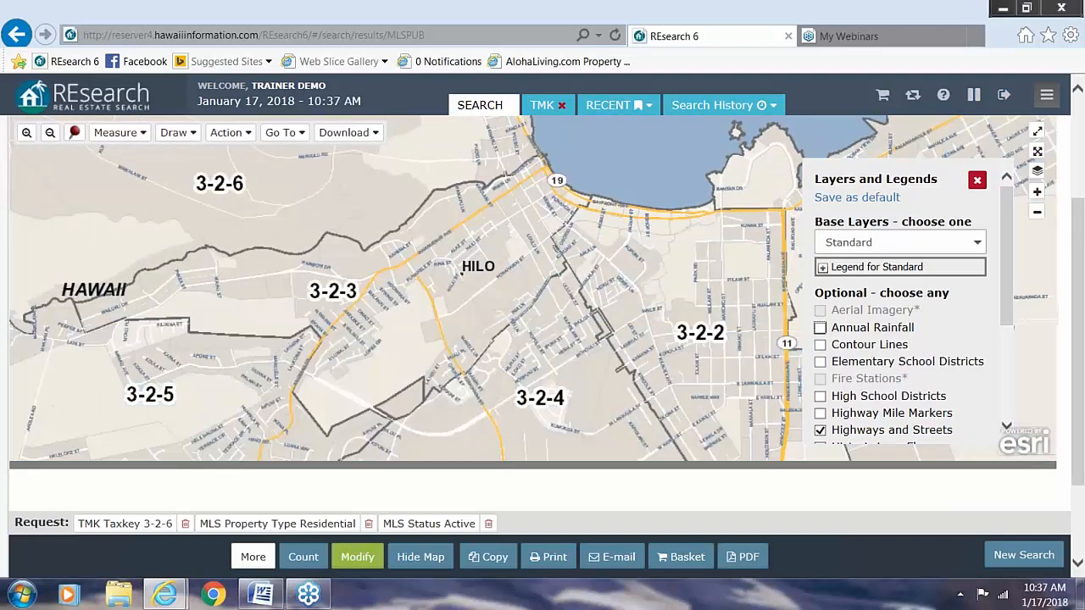
pyautogui.scroll(2, 570, 333)
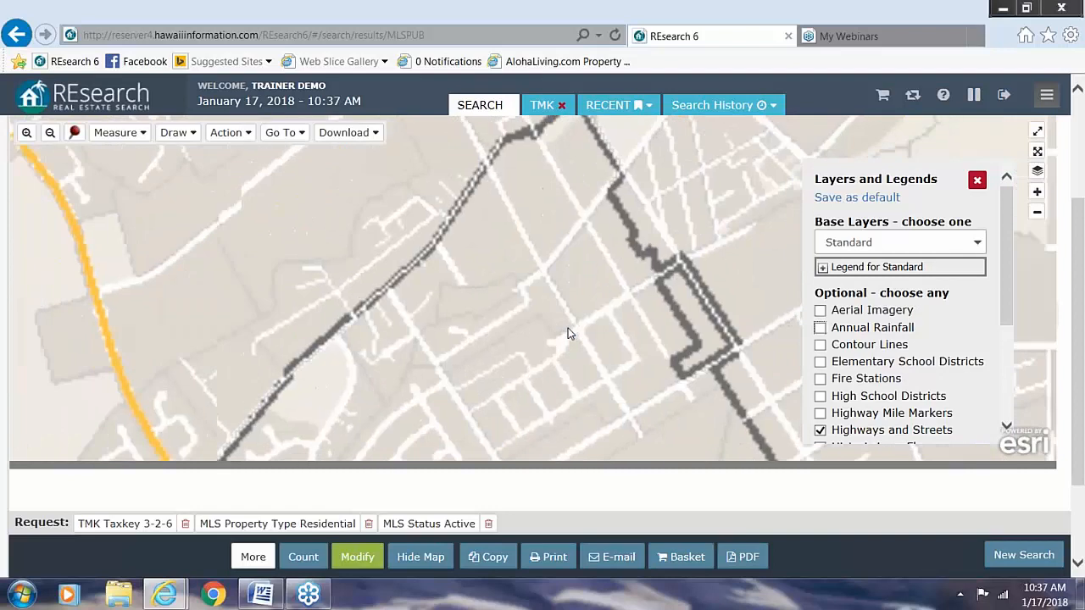
pyautogui.scroll(-1, 557, 343)
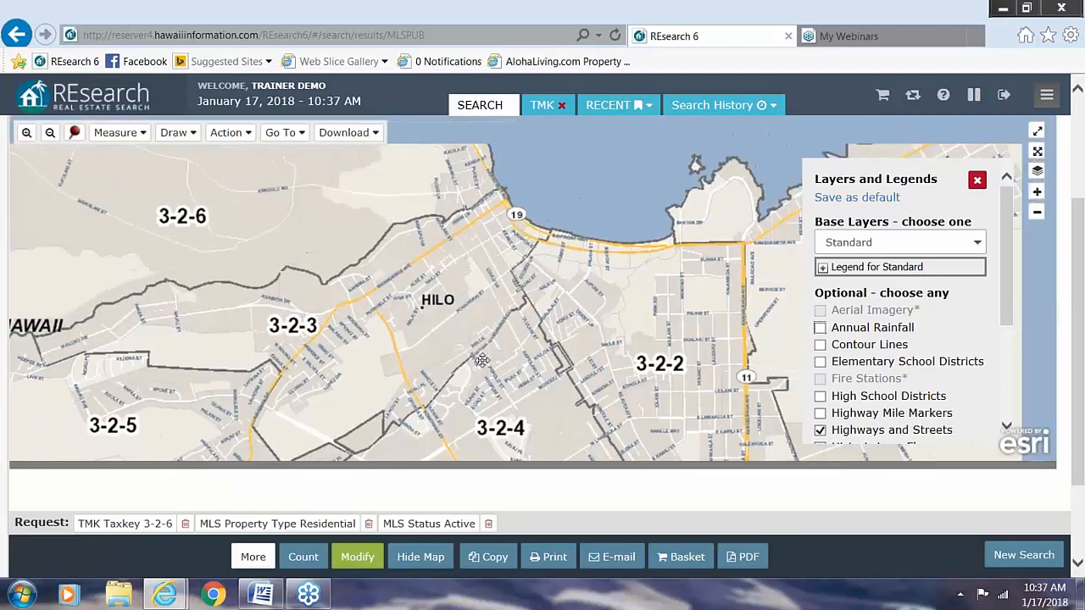
pyautogui.scroll(-1, 1006, 418)
pyautogui.scroll(-2, 1006, 417)
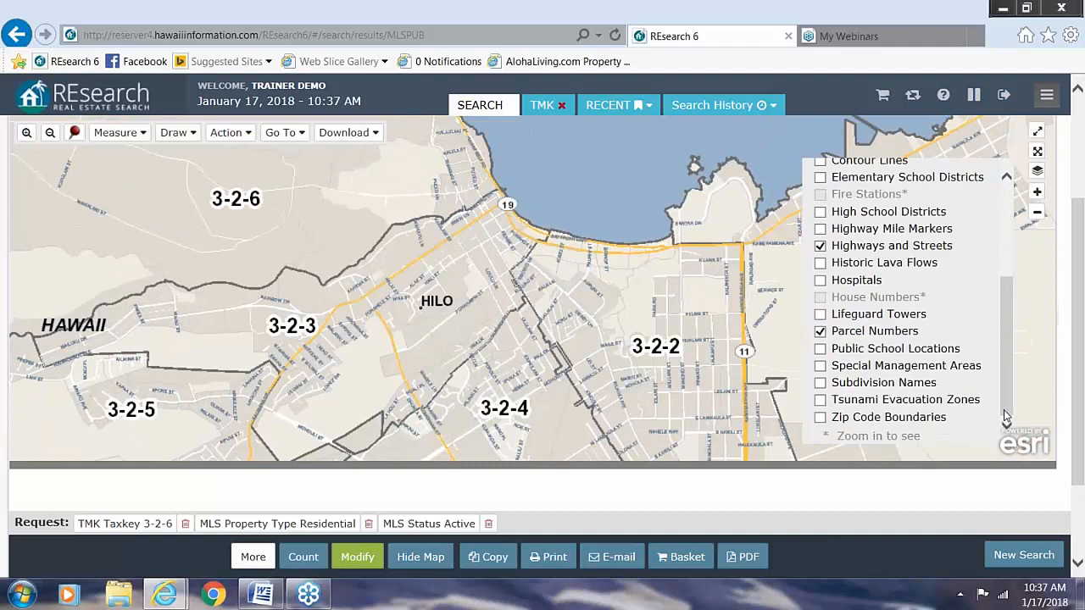
pyautogui.click(821, 400)
pyautogui.click(819, 367)
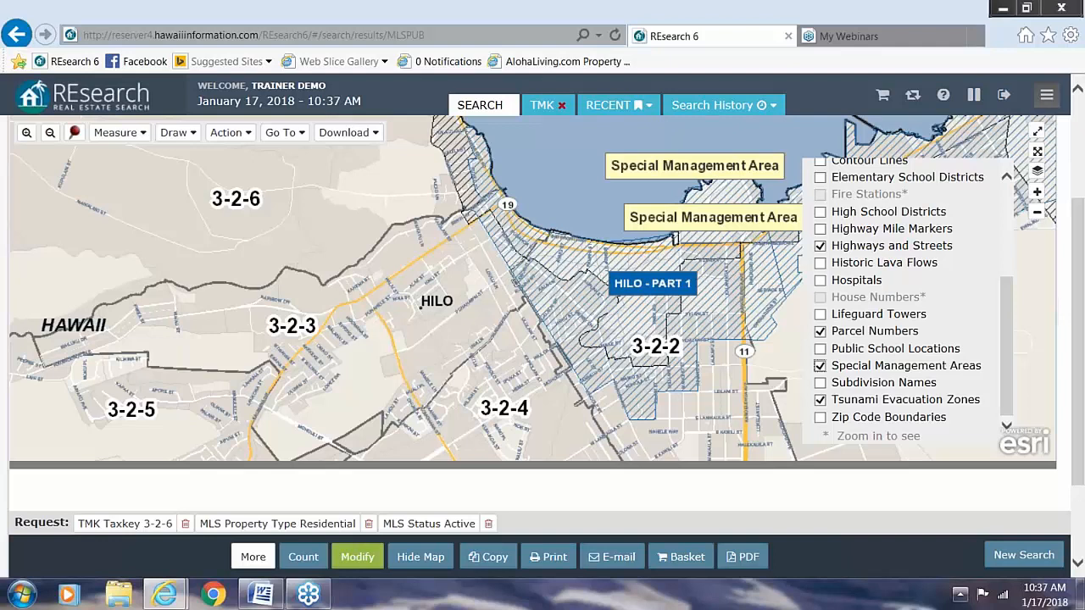
# Turn Tsunami Evacuation Zones off and back on to compare them with the Special Management Areas.
pyautogui.click(820, 401)
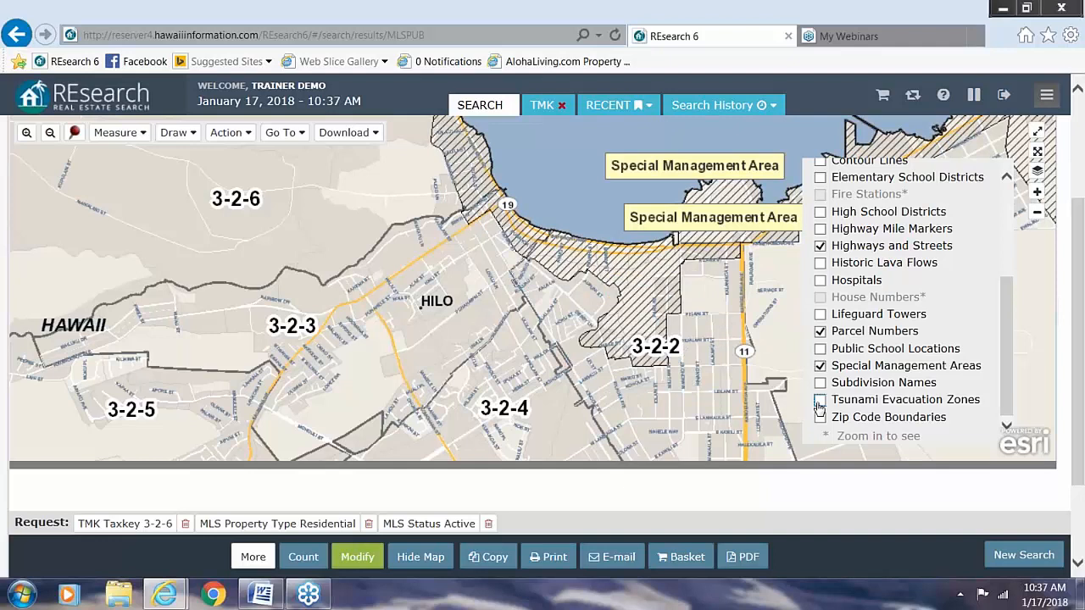
pyautogui.click(820, 401)
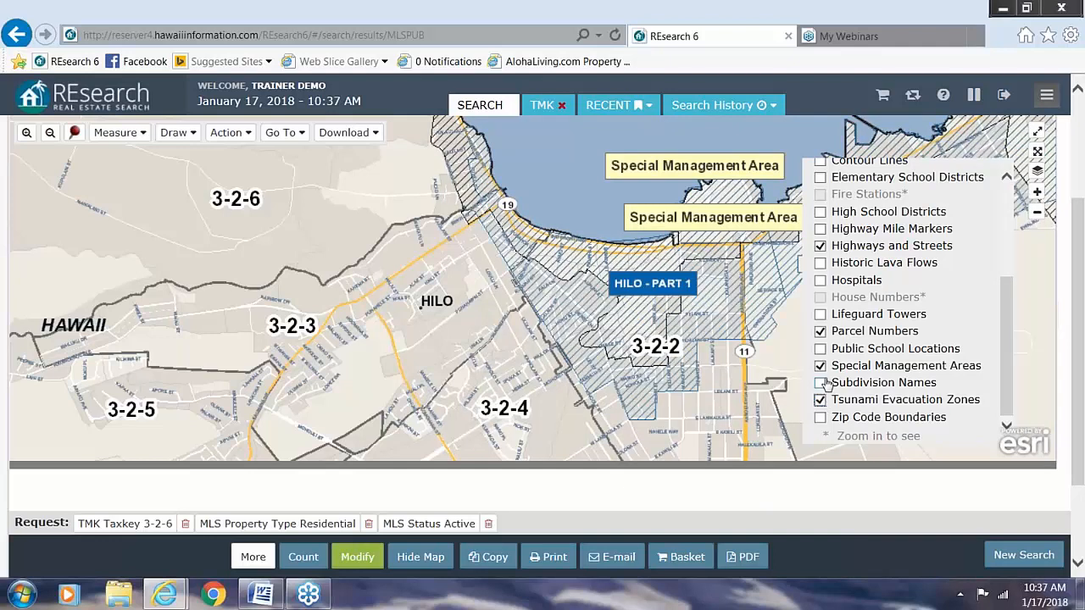
# Turn off the Special Management Areas and Tsunami Evacuation Zones overlays, and close the layer options.
pyautogui.click(820, 366)
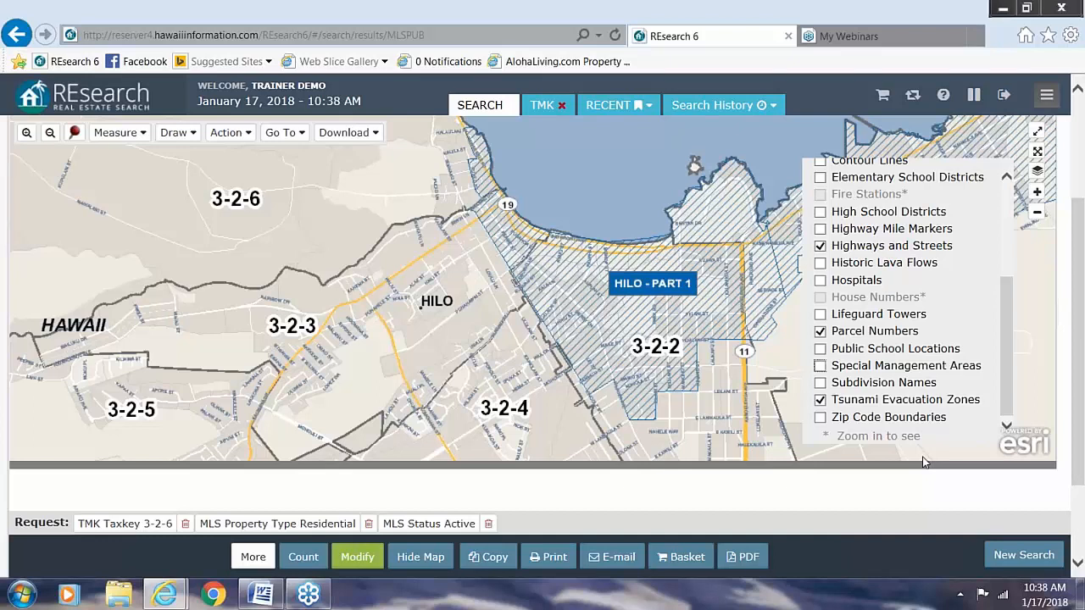
pyautogui.click(820, 401)
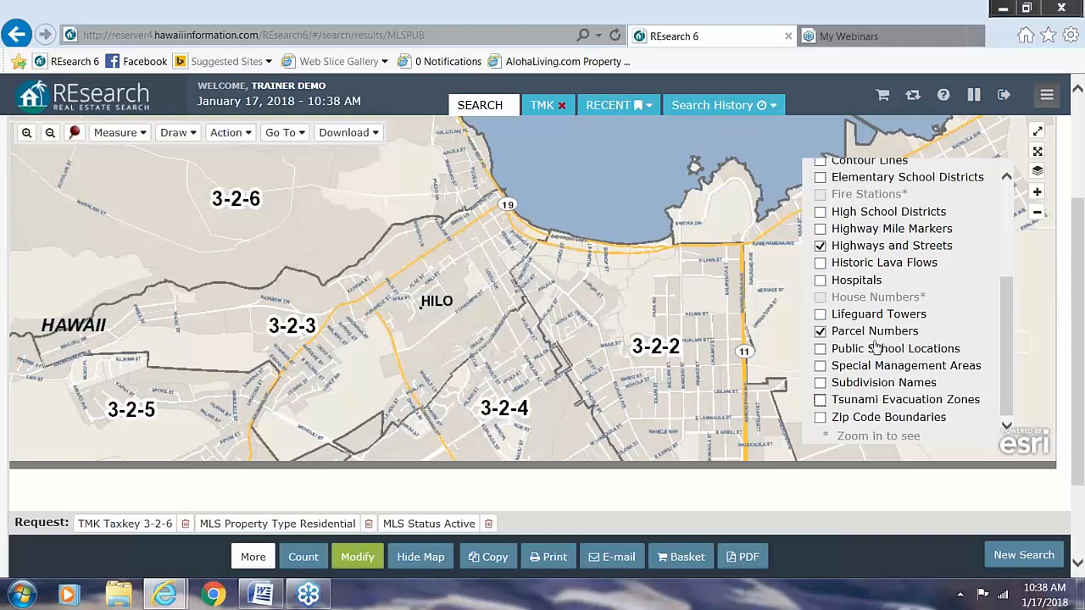
pyautogui.click(1038, 172)
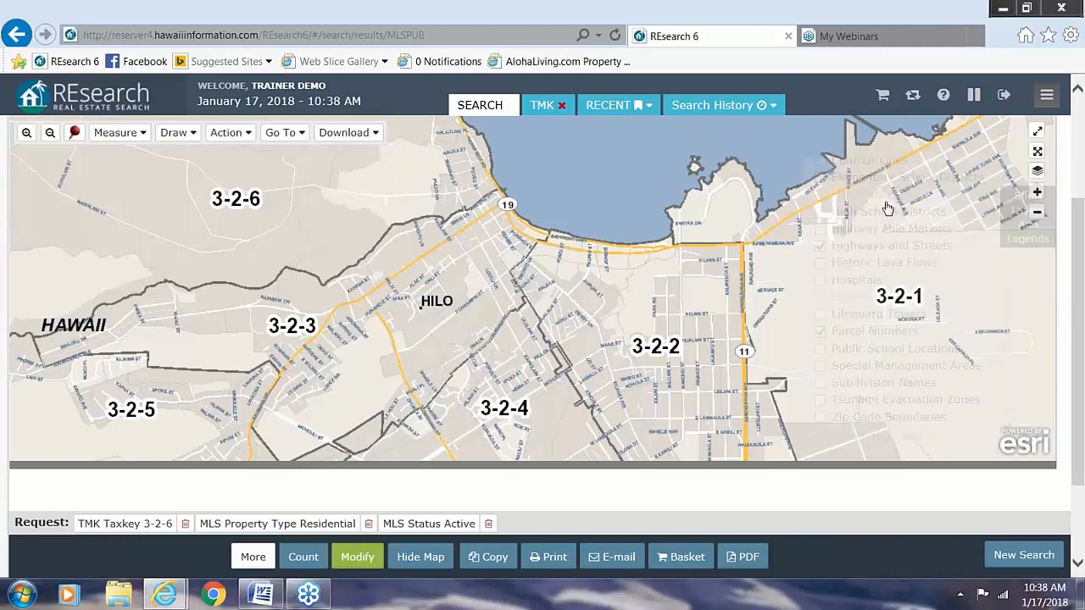